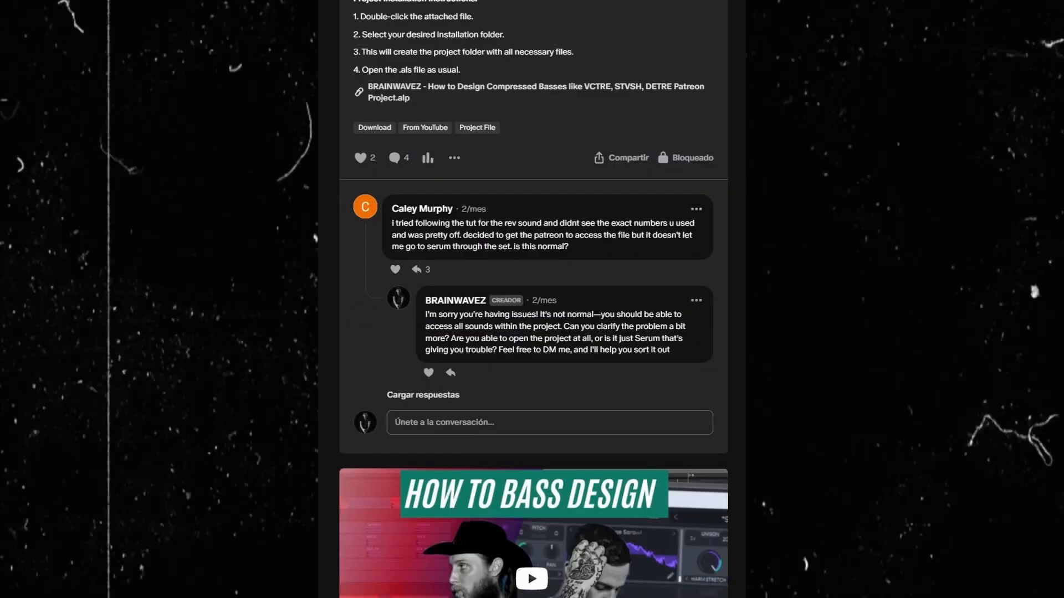
scroll(533, 299, down, 10)
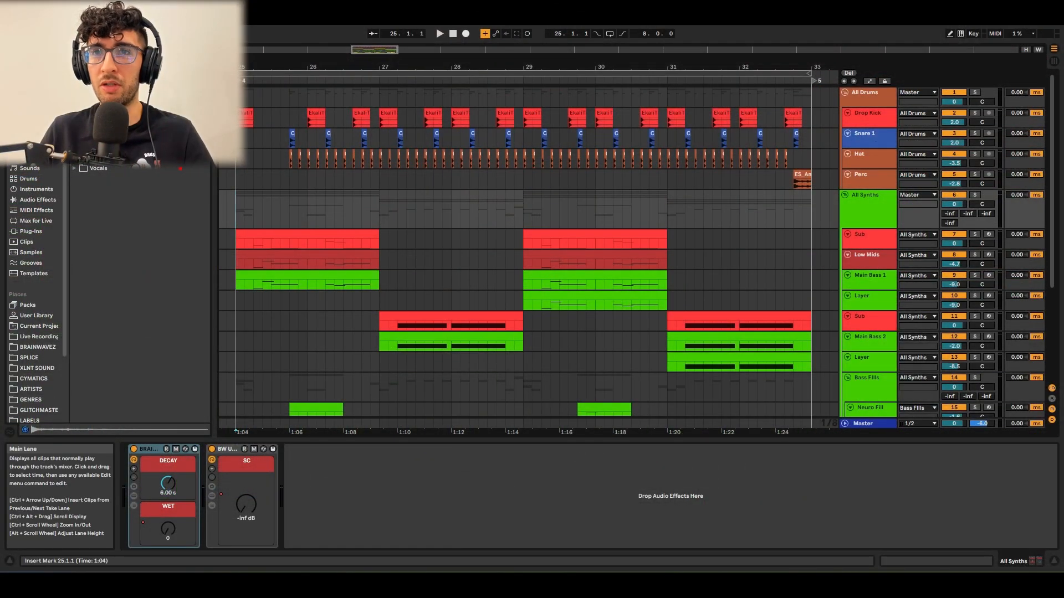
Enlarge the Drop Kick track and inspect the EkaliThreatzKick clip at bar 26 and the kick pattern around it.
click(227, 97)
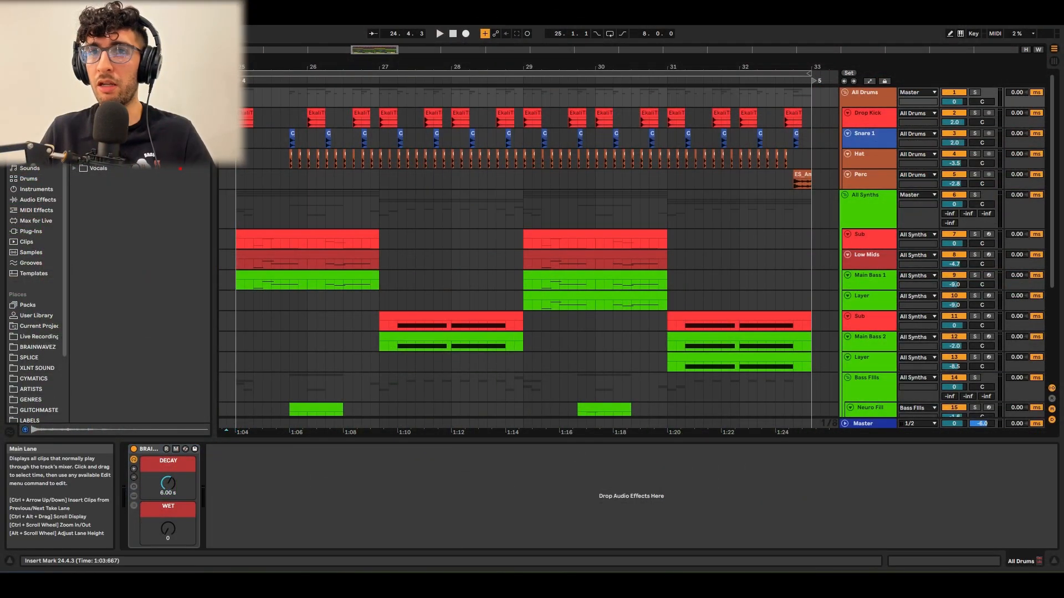
key(plus)
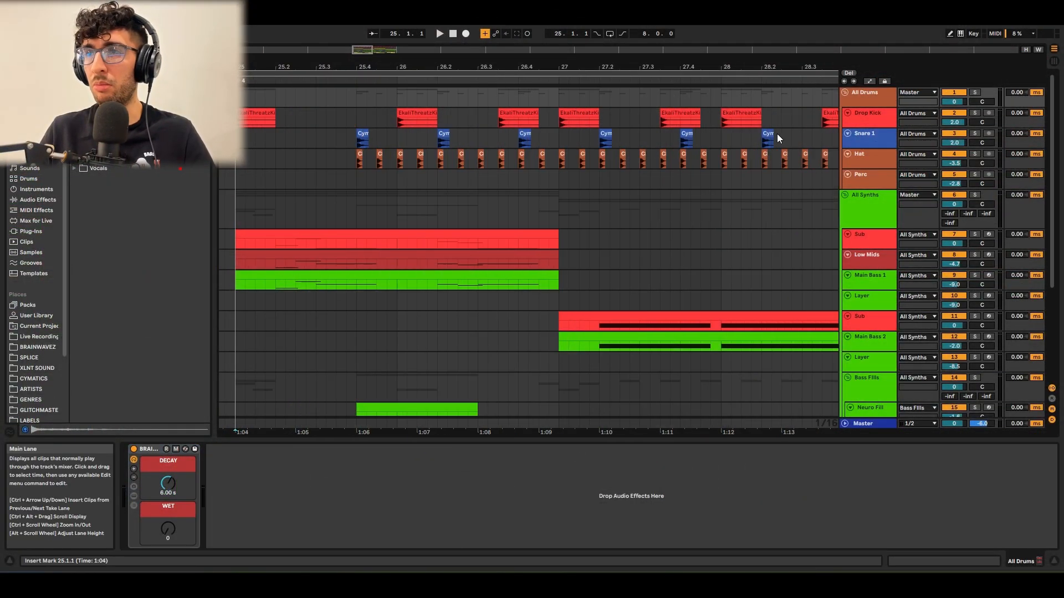
mouse_move(879, 127)
mouse_down()
mouse_move(878, 177)
mouse_move(879, 145)
mouse_up()
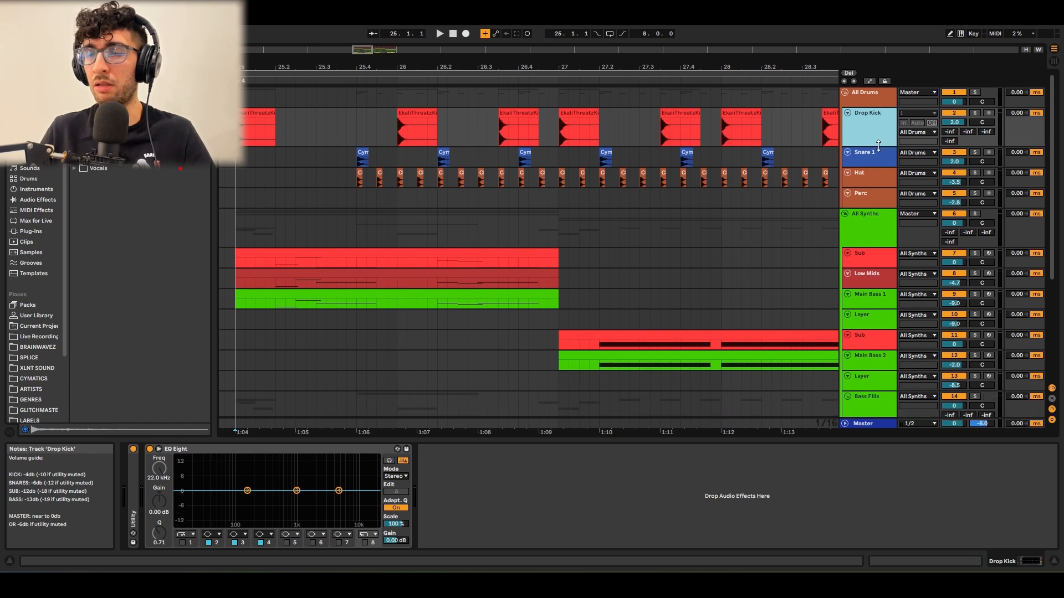
scroll(404, 111, up, 5)
click(380, 110)
scroll(380, 112, up, 5)
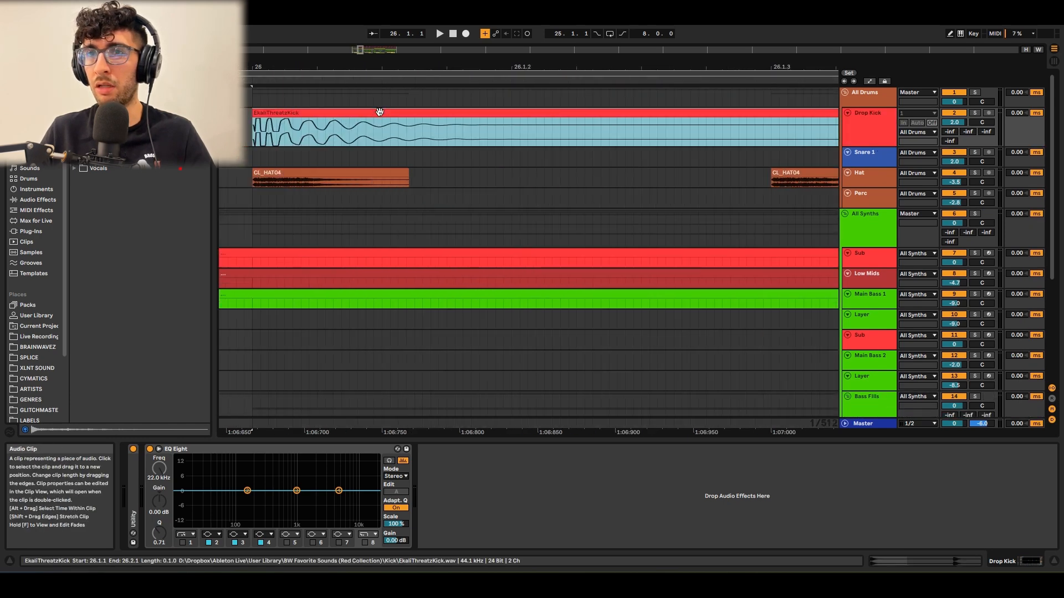
scroll(398, 113, down, 5)
scroll(398, 114, down, 5)
click(330, 154)
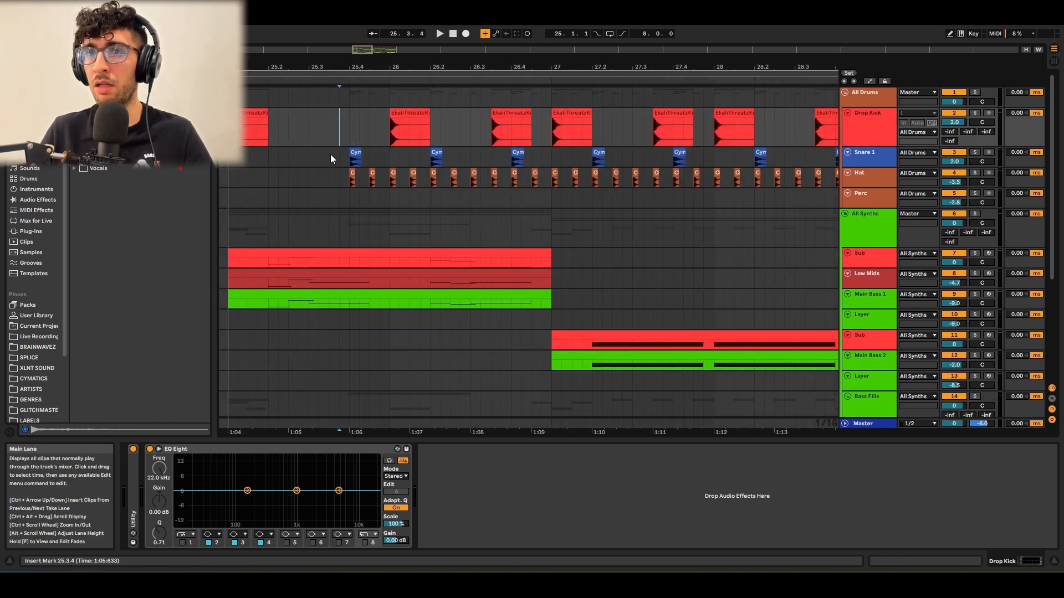
Inspect the first snare clip at 25.4 and the hat clips on the Hat track around bars 25 and 26.
click(873, 172)
scroll(351, 153, up, 5)
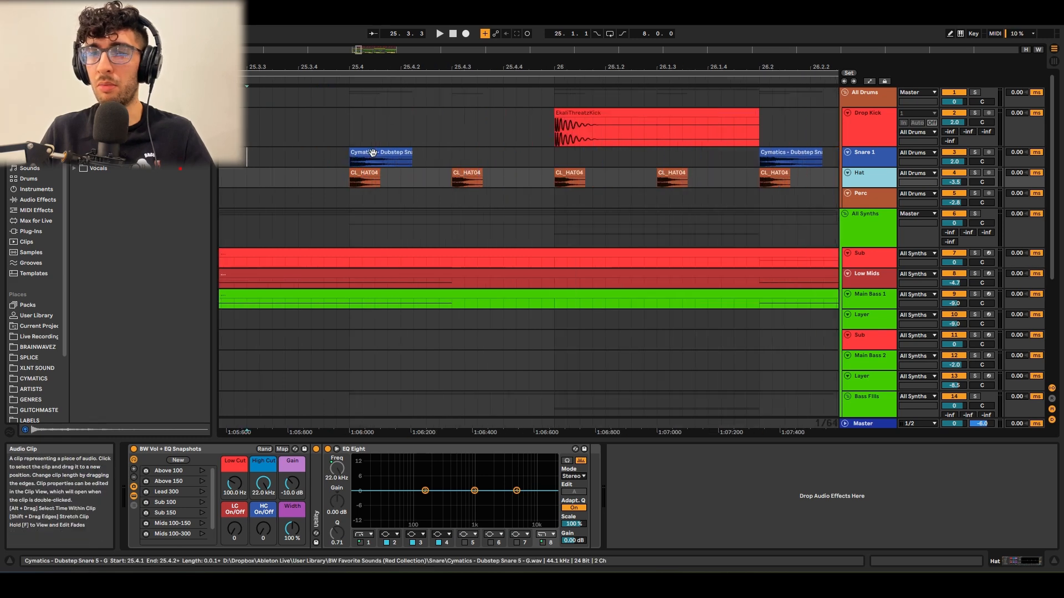
click(373, 153)
scroll(373, 153, down, 5)
click(434, 175)
scroll(430, 174, up, 5)
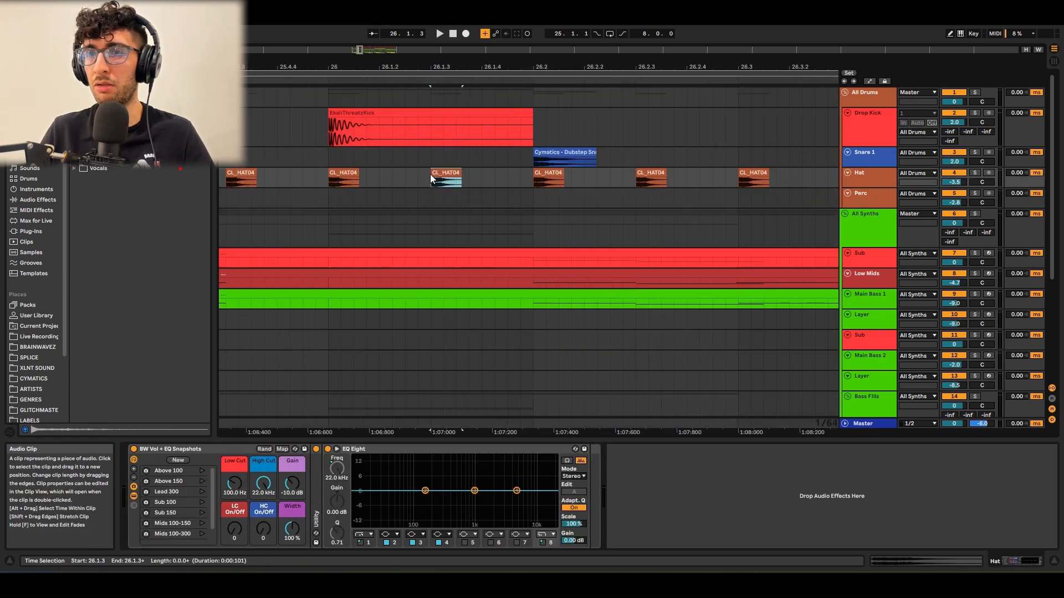
scroll(430, 174, down, 5)
click(323, 143)
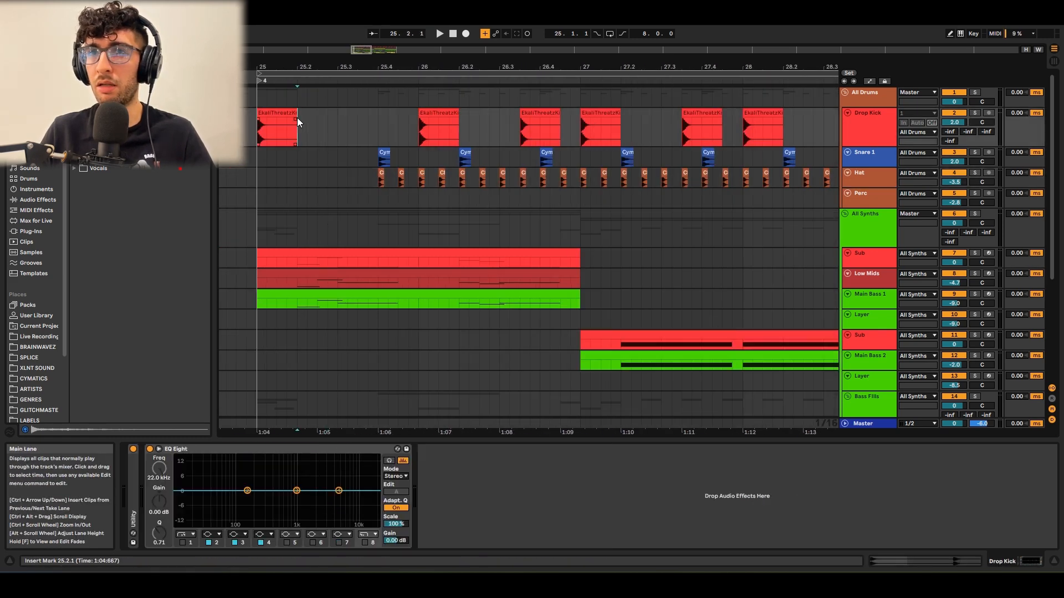
Shrink the Drop Kick track back, solo the All Drums group and play the arrangement from 25.1.1.
click(292, 117)
click(859, 126)
key(Left)
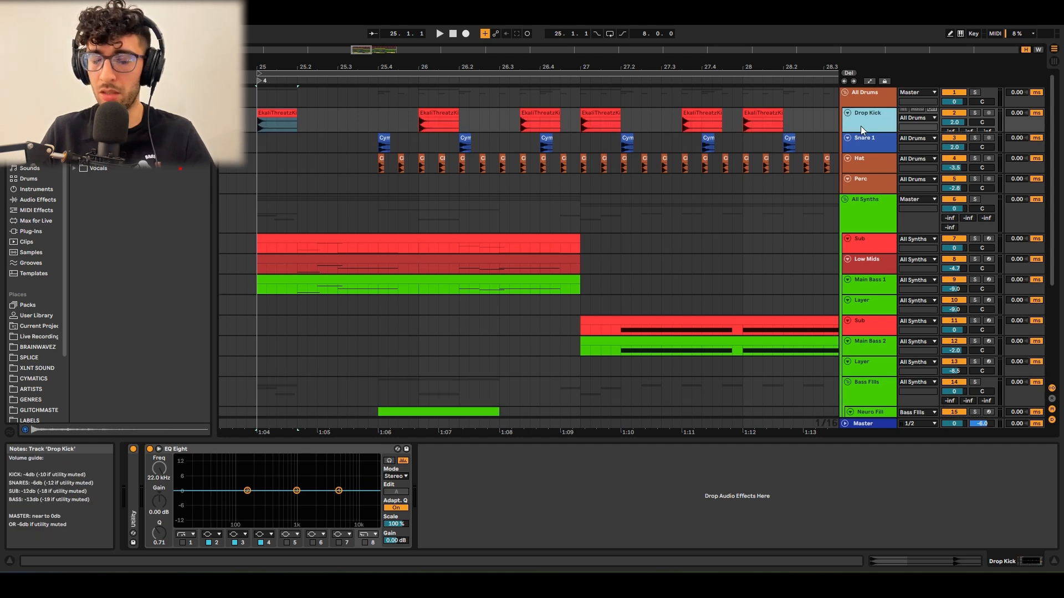
click(863, 97)
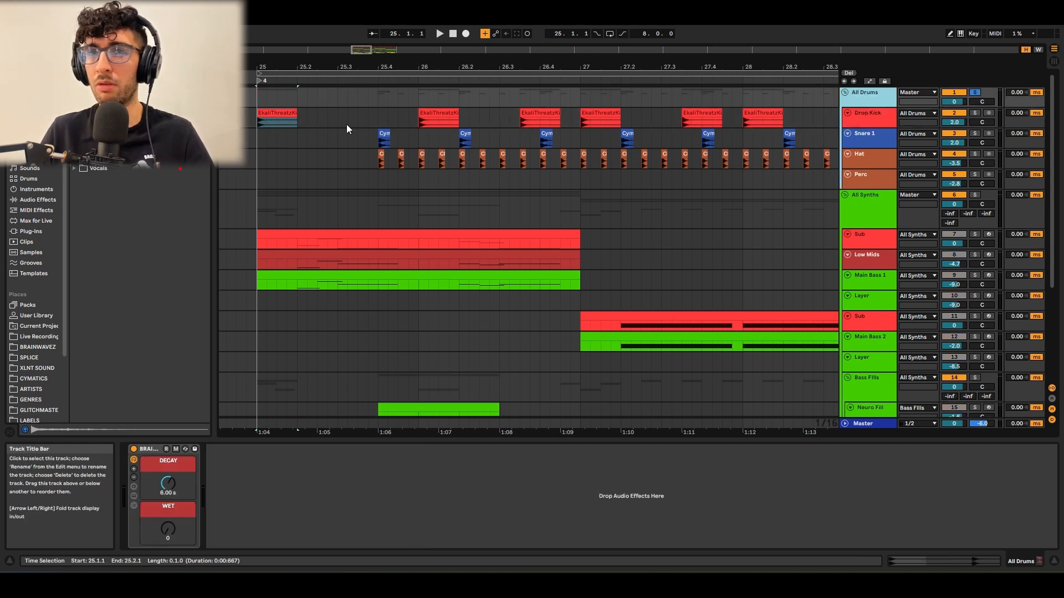
click(254, 100)
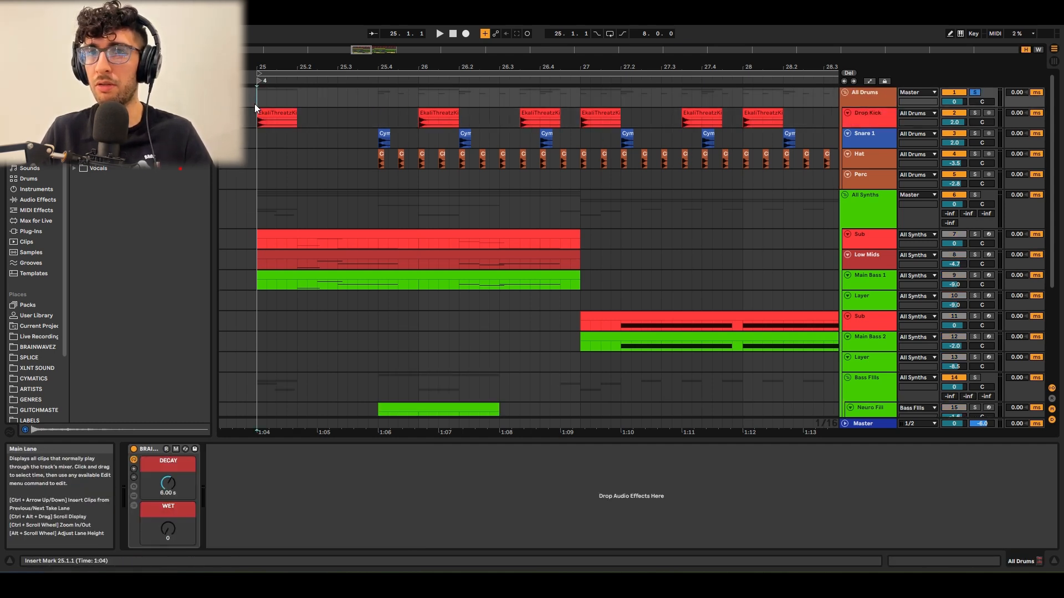
key(space)
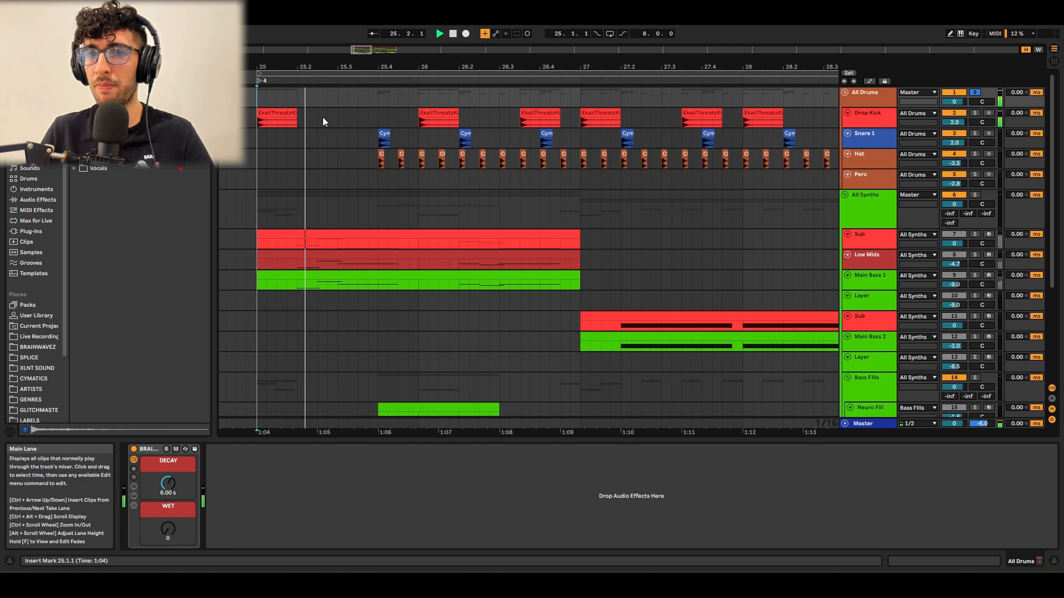
Delete the effect rack with the Decay and Wet controls from the All Drums group during playback.
click(150, 448)
key(Delete)
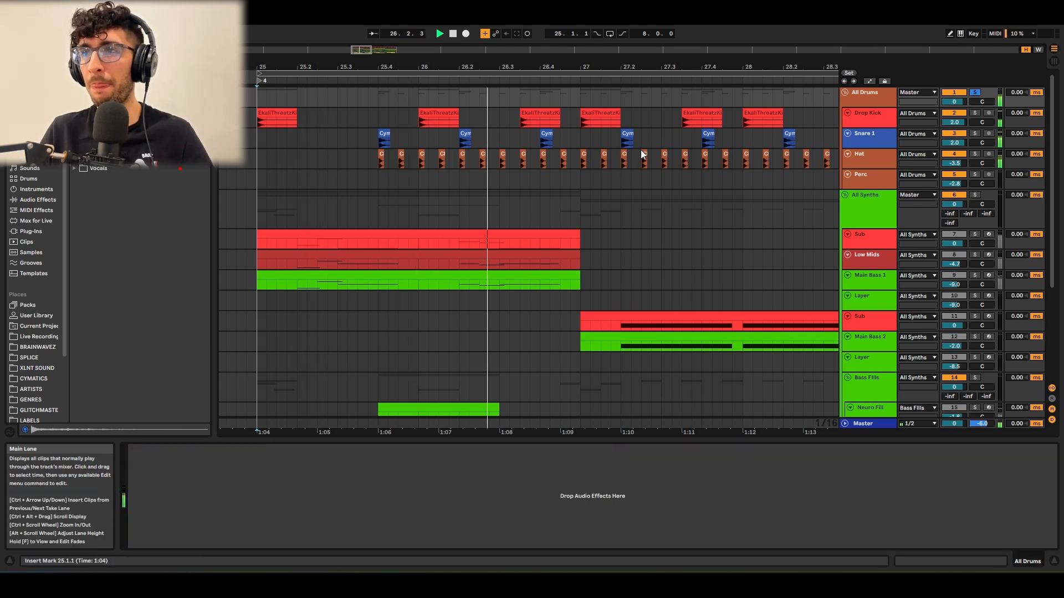
click(871, 100)
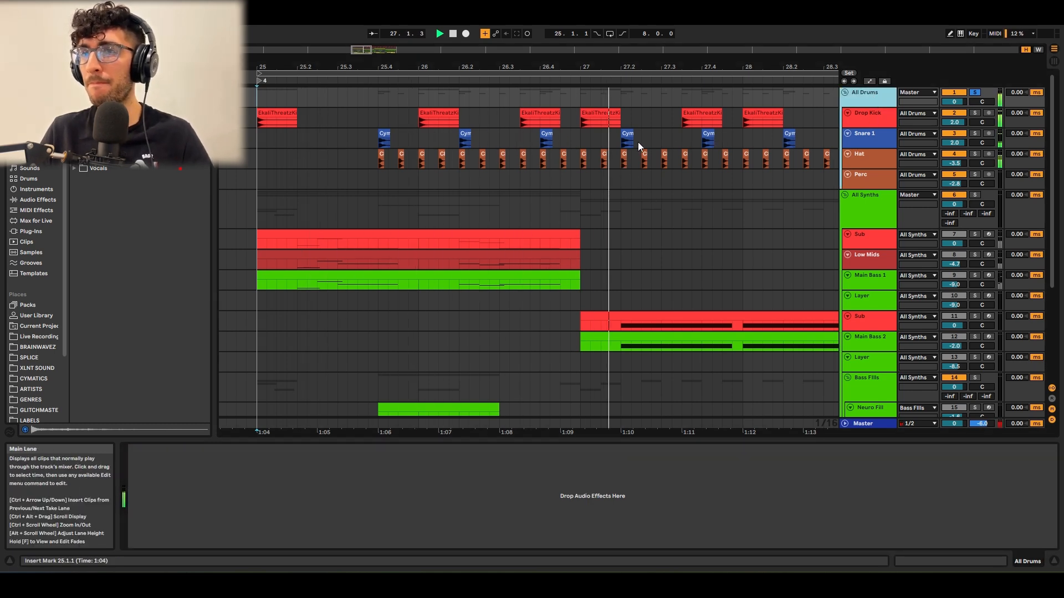
scroll(567, 139, down, 2)
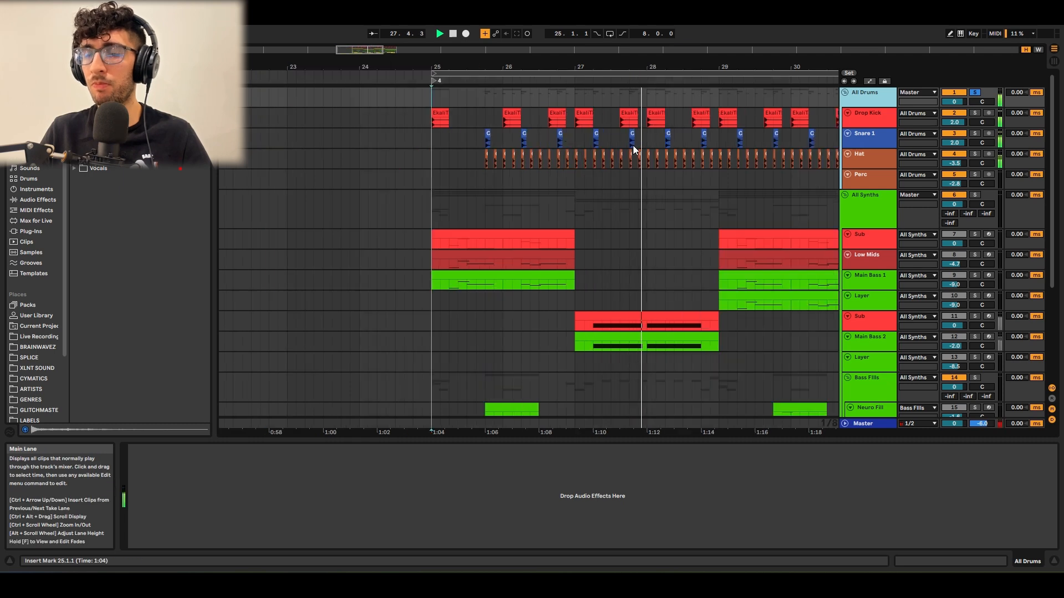
Enlarge the Snare 1 track, stop playback and bring the snare clips of bars 25 to 27 into view.
click(867, 147)
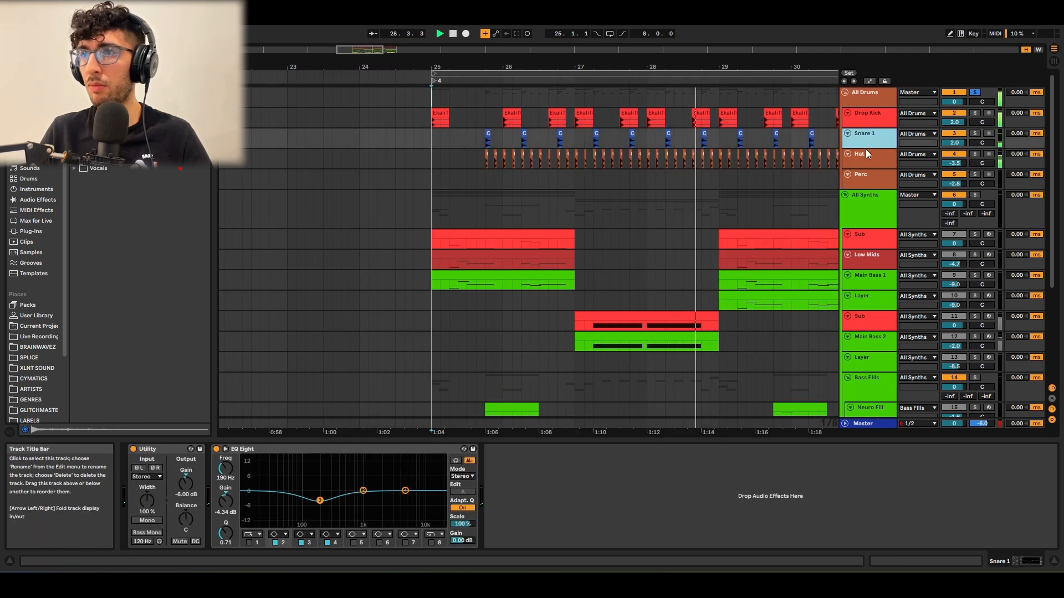
drag(866, 148, 867, 167)
click(459, 147)
key(space)
scroll(469, 145, up, 5)
scroll(598, 149, down, 3)
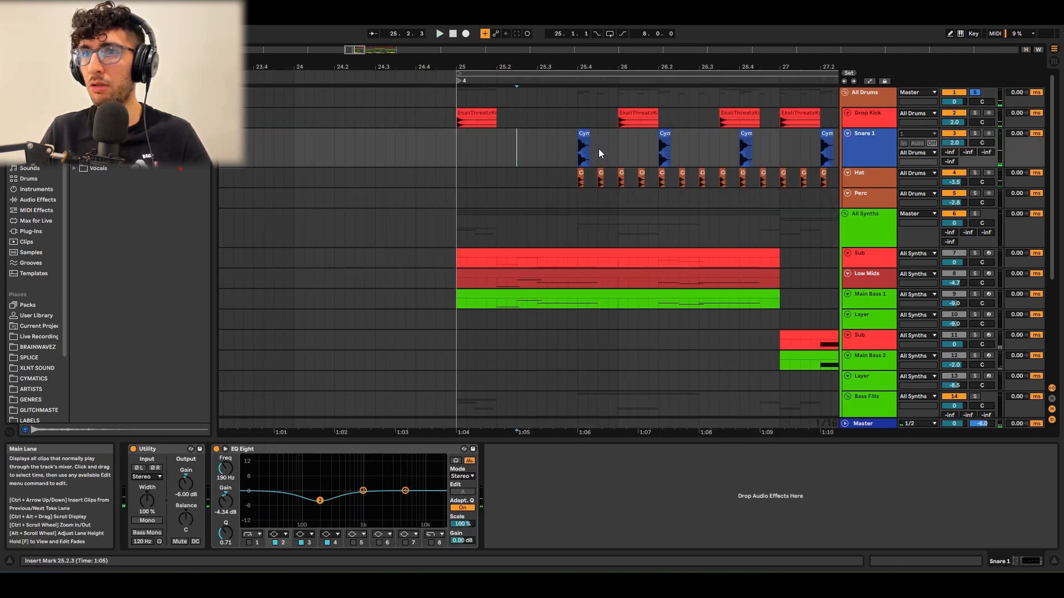
Examine the snare placement on Snare 1, marking the first hits and the empty range from 25.1.1 to 25.4.1.
drag(620, 142, 537, 138)
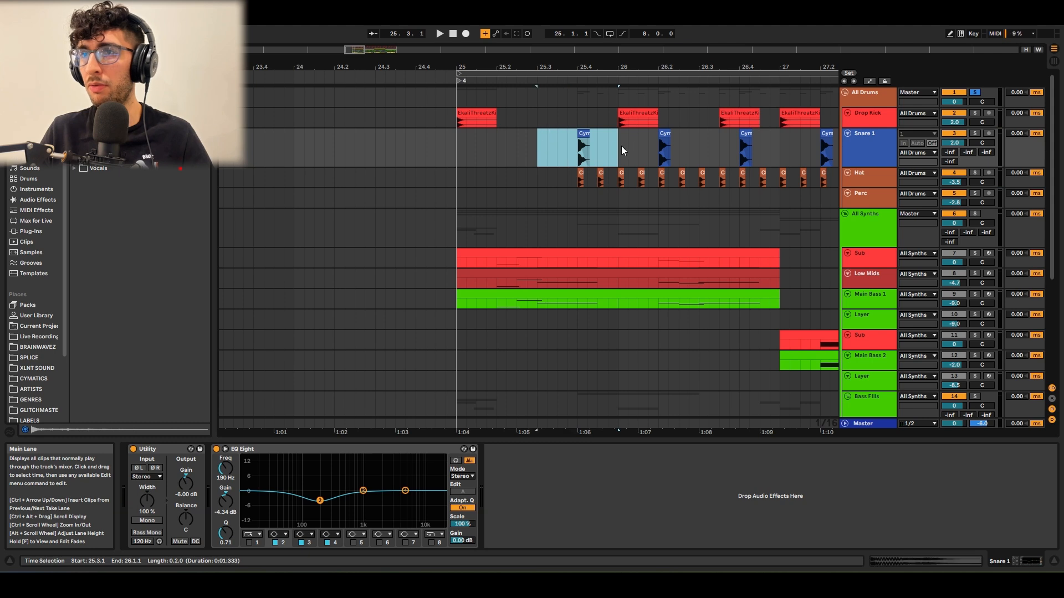
drag(608, 145, 706, 149)
scroll(705, 150, down, 1)
drag(659, 181, 487, 254)
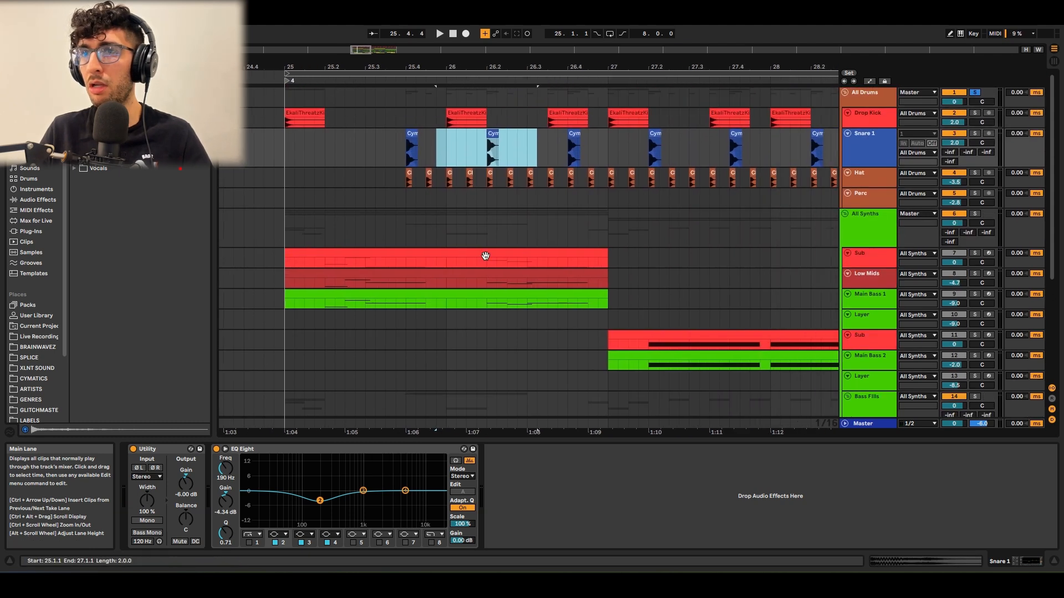
click(325, 137)
drag(287, 151, 408, 143)
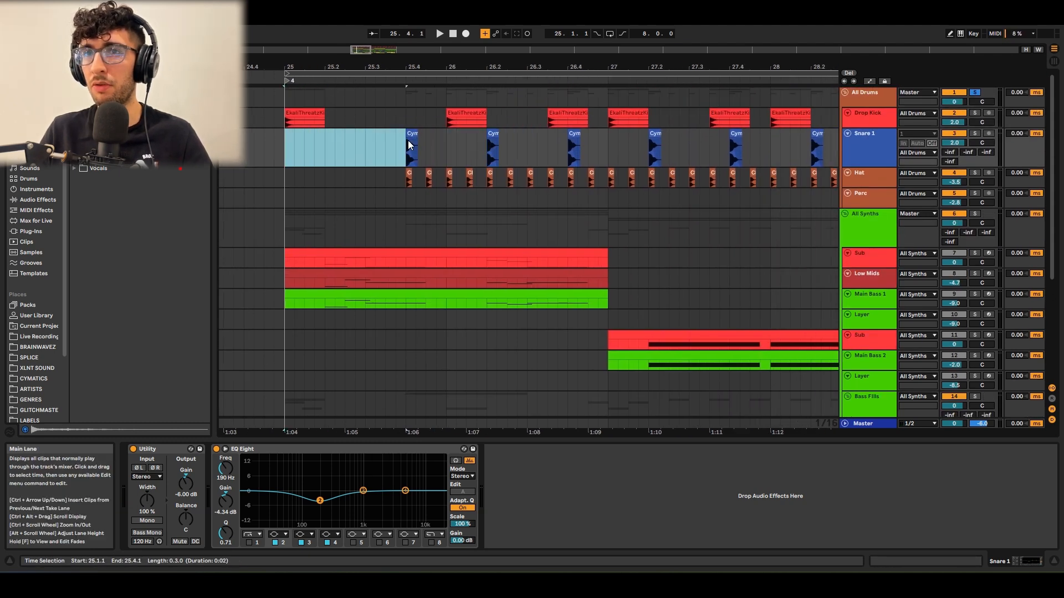
click(301, 145)
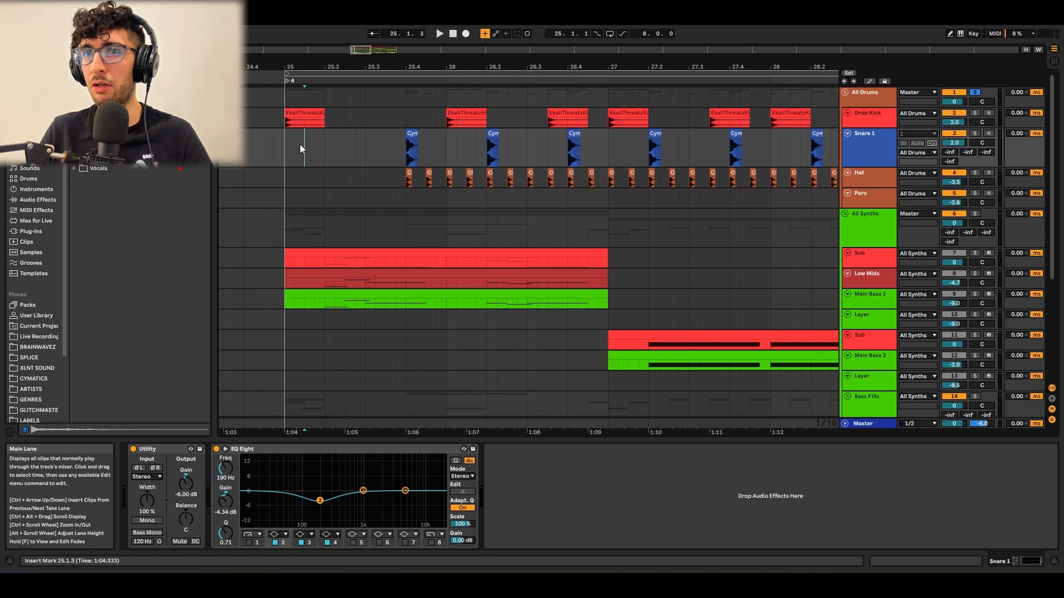
click(357, 152)
Enlarge the Hat track and mark the spacing between the first two hats, from 25.4.1 to 25.4.3.
click(886, 180)
drag(869, 189, 869, 208)
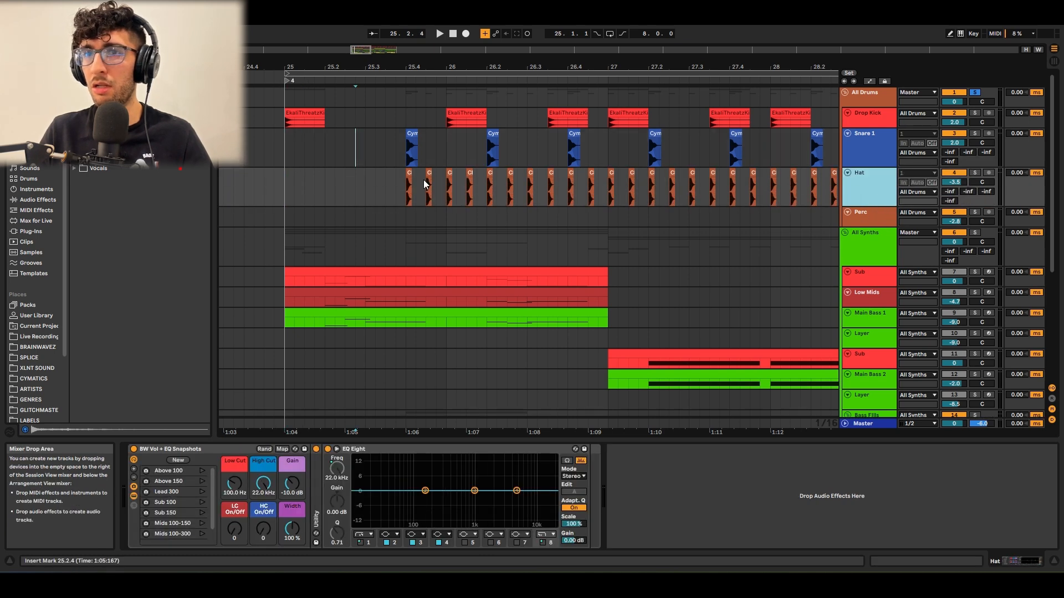
scroll(426, 185, up, 3)
drag(427, 187, 381, 189)
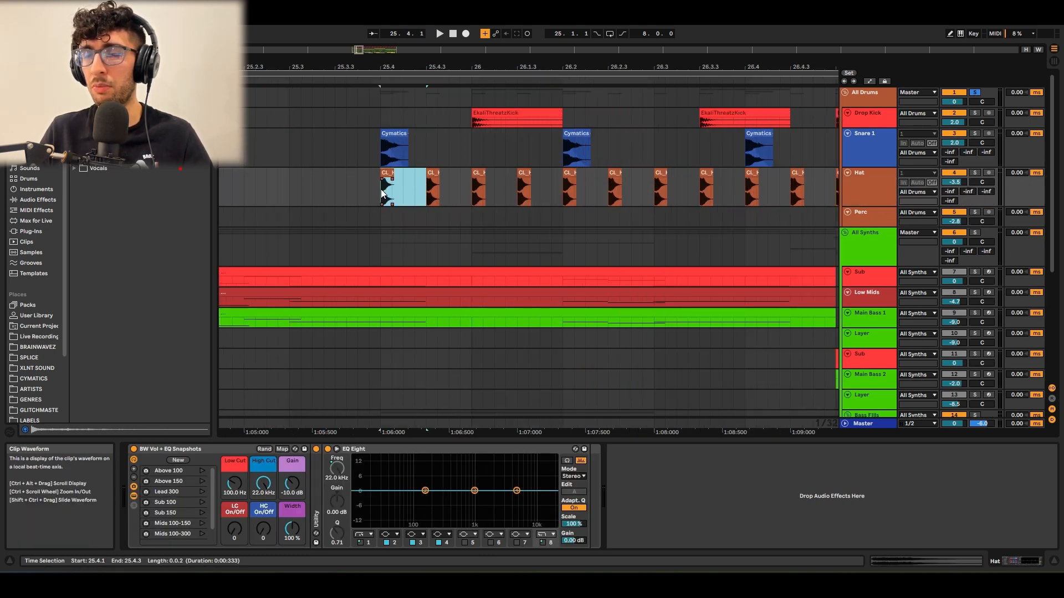
scroll(381, 189, down, 3)
click(381, 189)
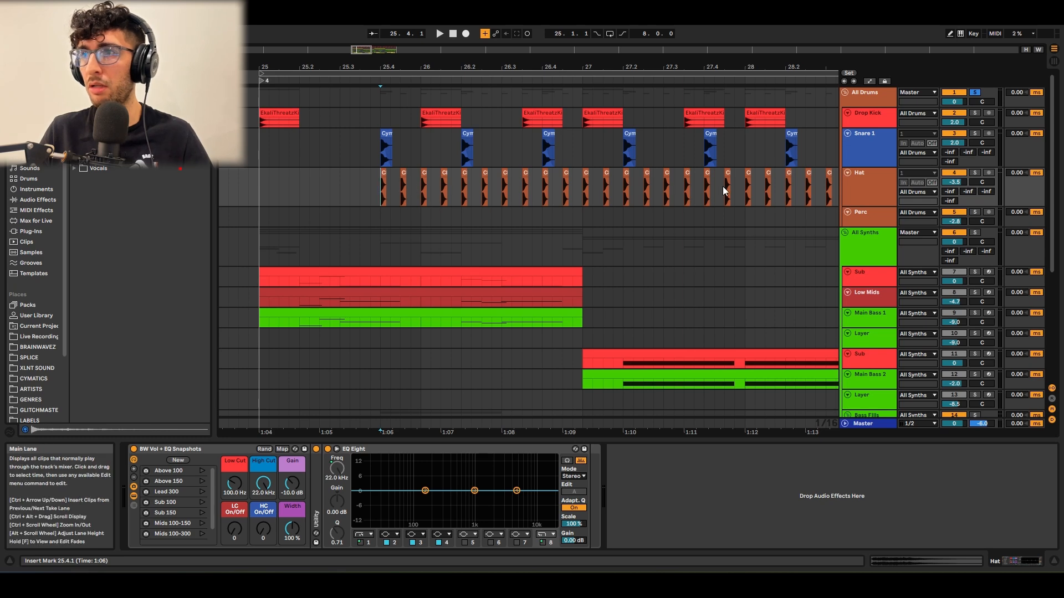
Solo the Perc track and play its ES_AmenClean_A3_175 clip at 32.4.1.
scroll(723, 191, right, 5)
scroll(697, 195, down, 5)
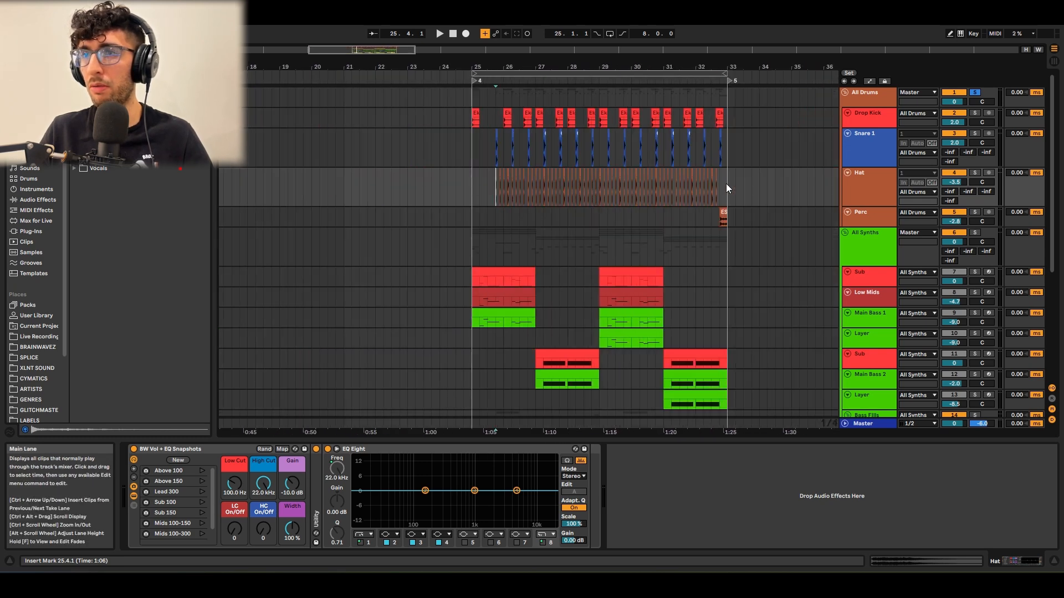
scroll(727, 188, up, 4)
click(596, 212)
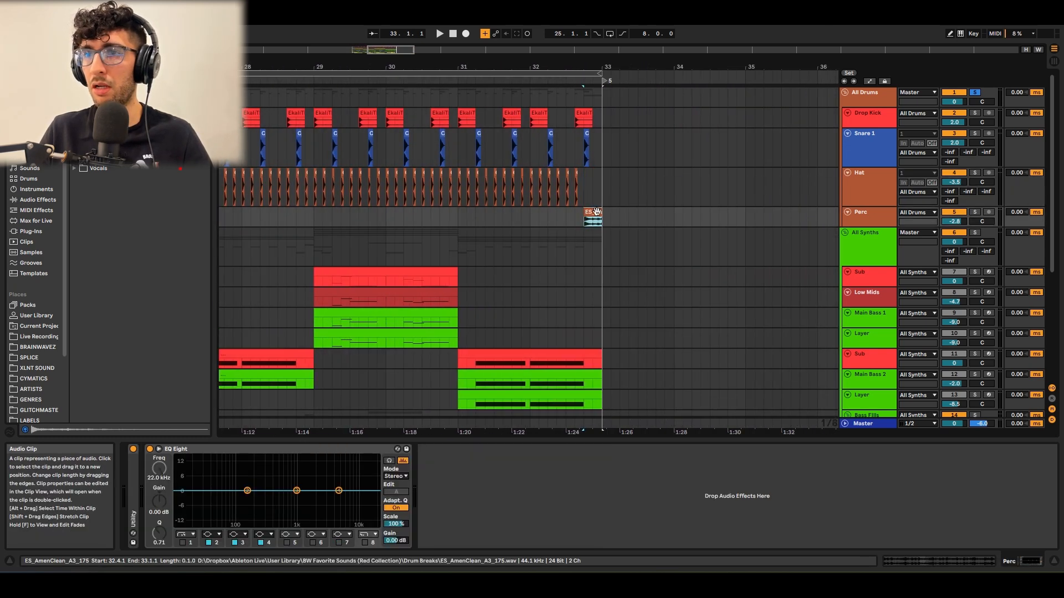
scroll(596, 212, up, 2)
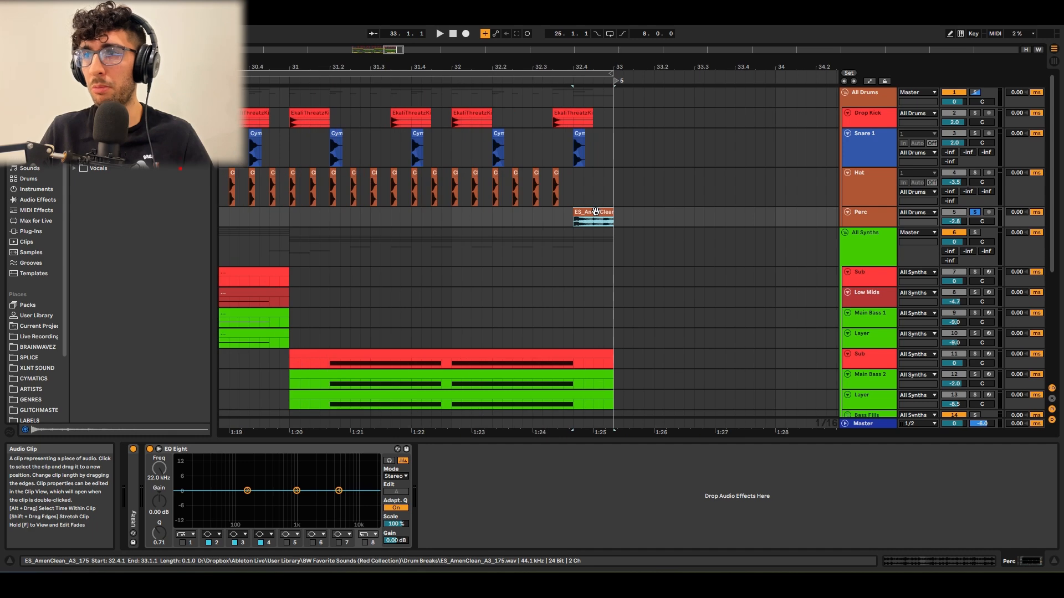
key(space)
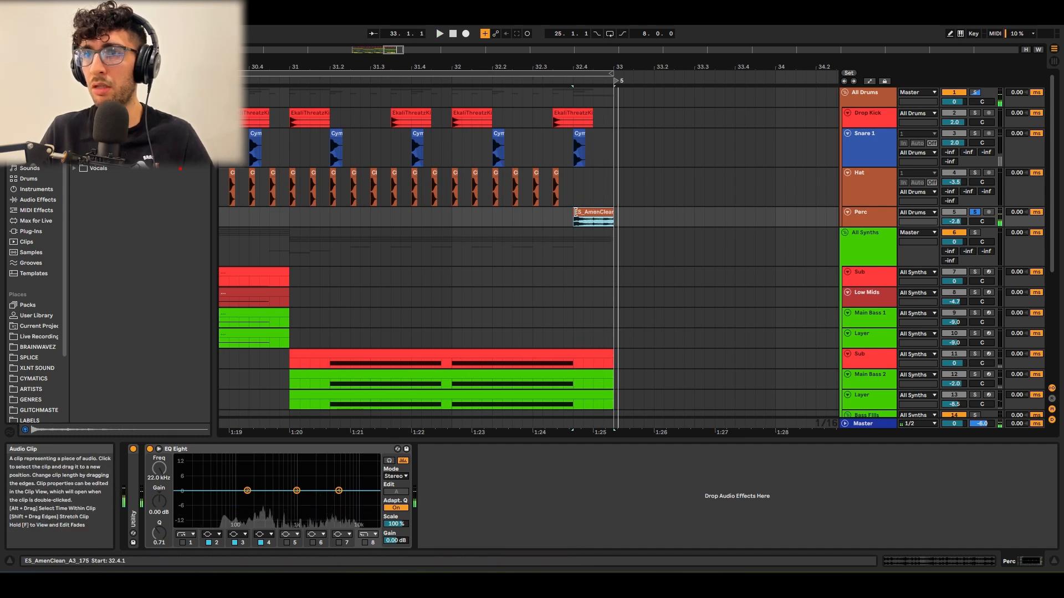
Clear the drum solos and fold the All Drums group to expose the All Synths tracks.
scroll(576, 212, down, 4)
click(873, 134)
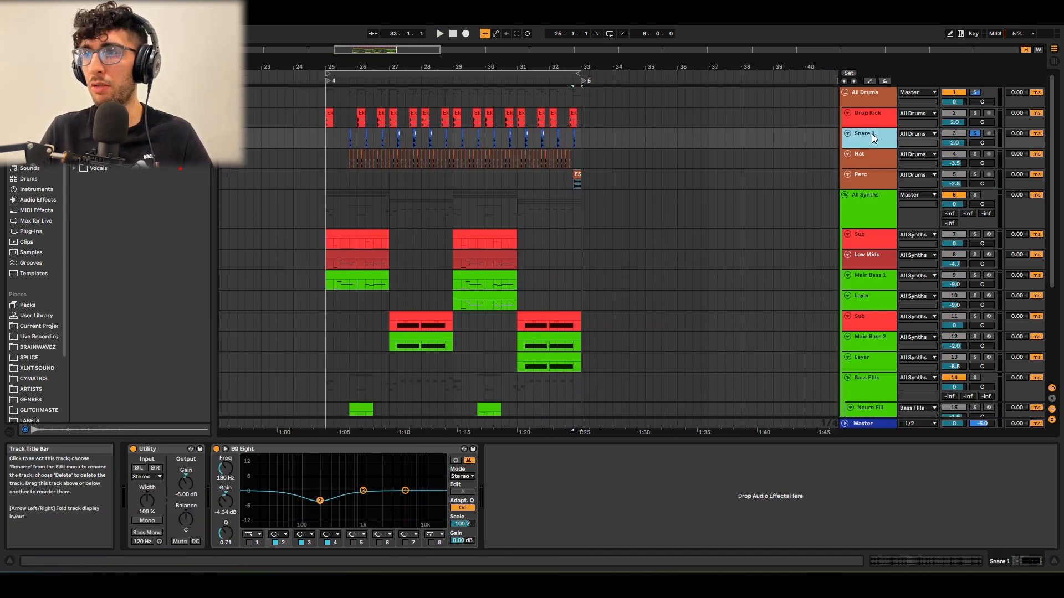
key(s)
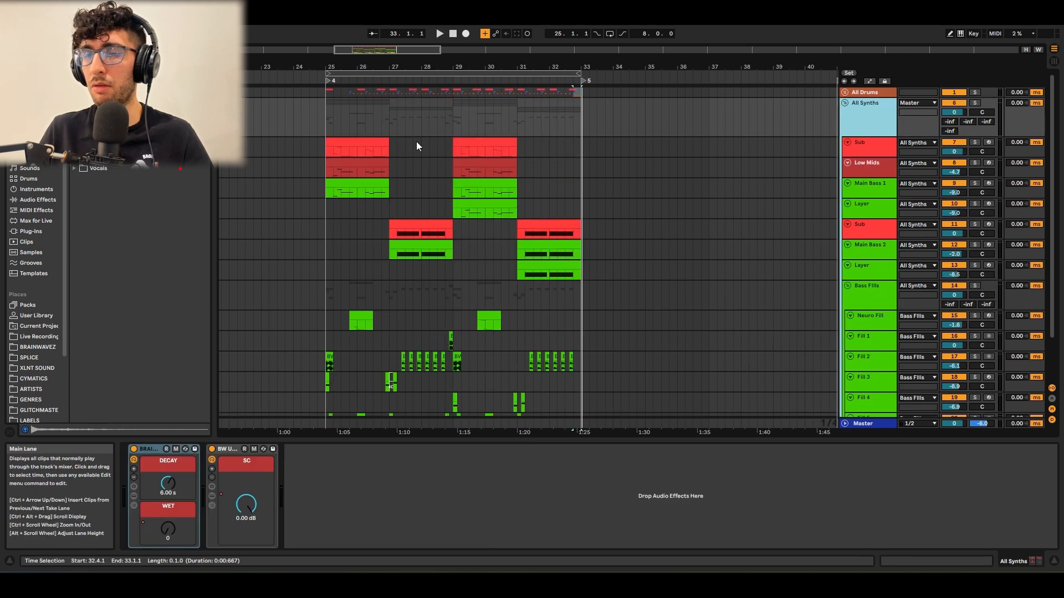
click(349, 117)
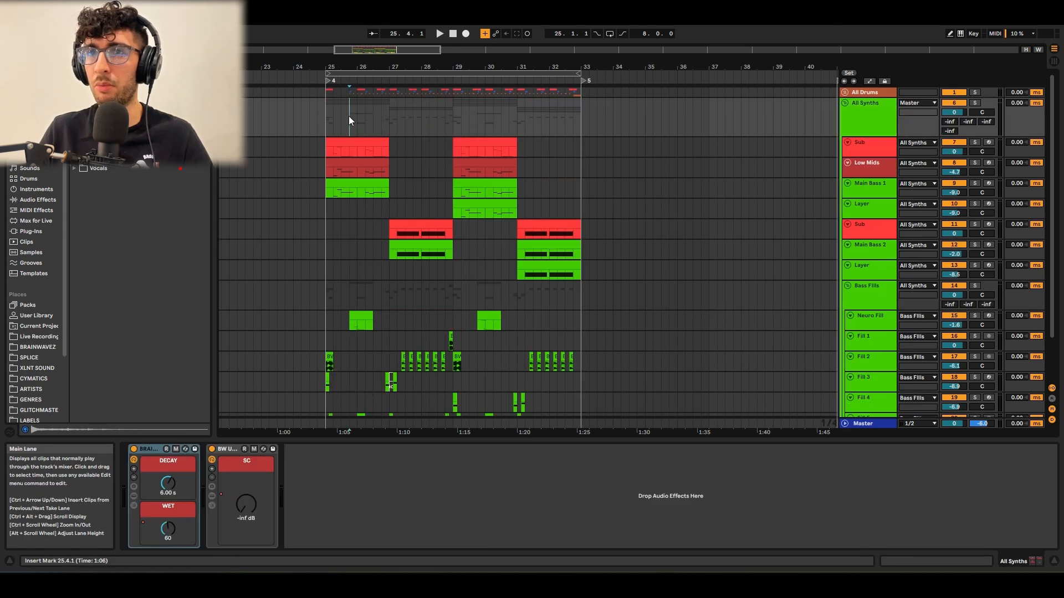
Solo the Sub, Low Mids and Main Bass 1 tracks and audition them from 25.1.1.
scroll(325, 117, up, 4)
scroll(467, 170, down, 2)
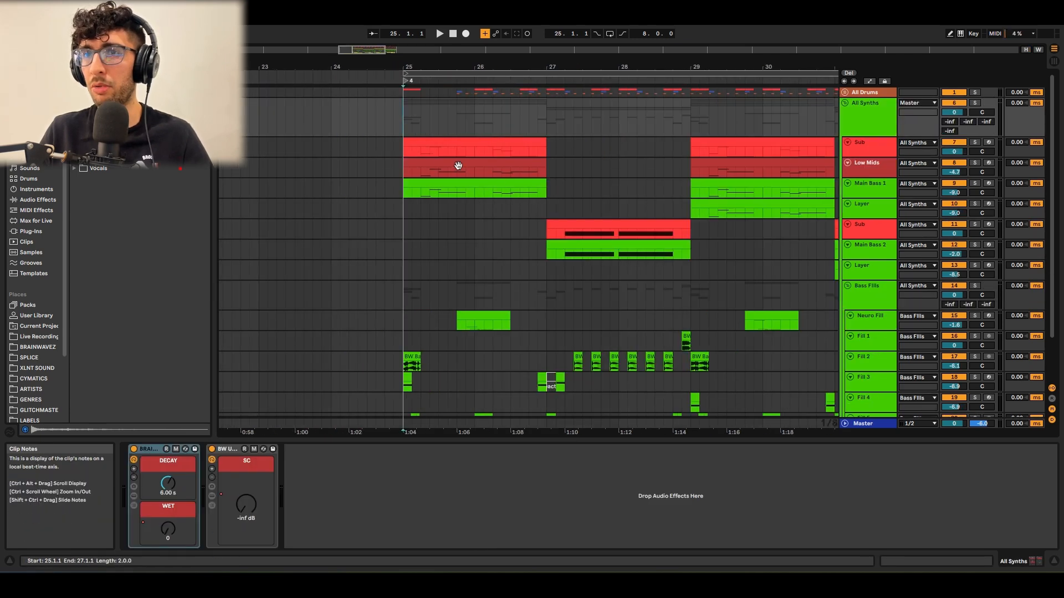
click(574, 147)
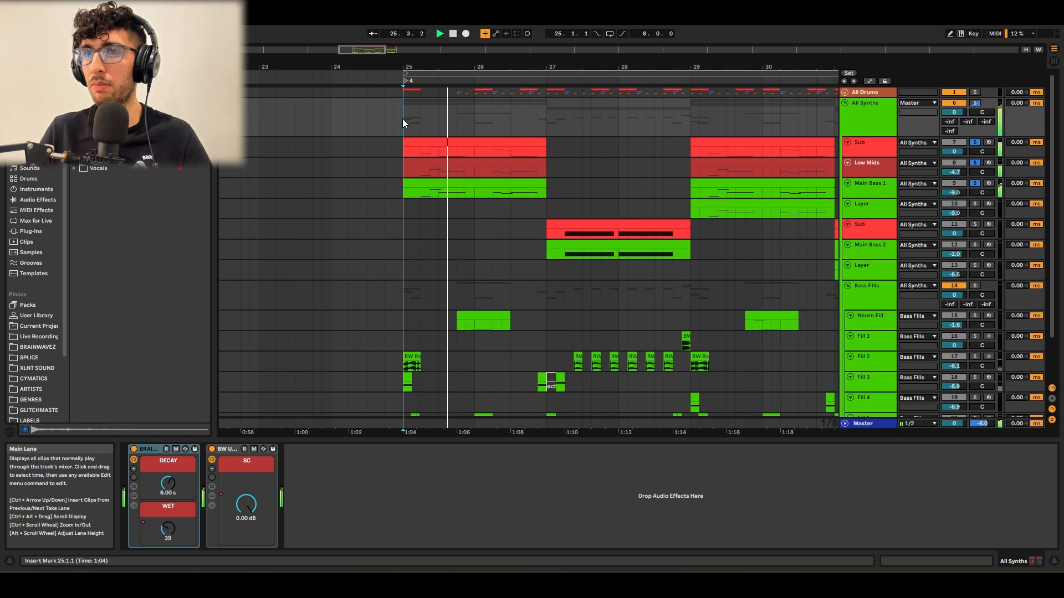
key(space)
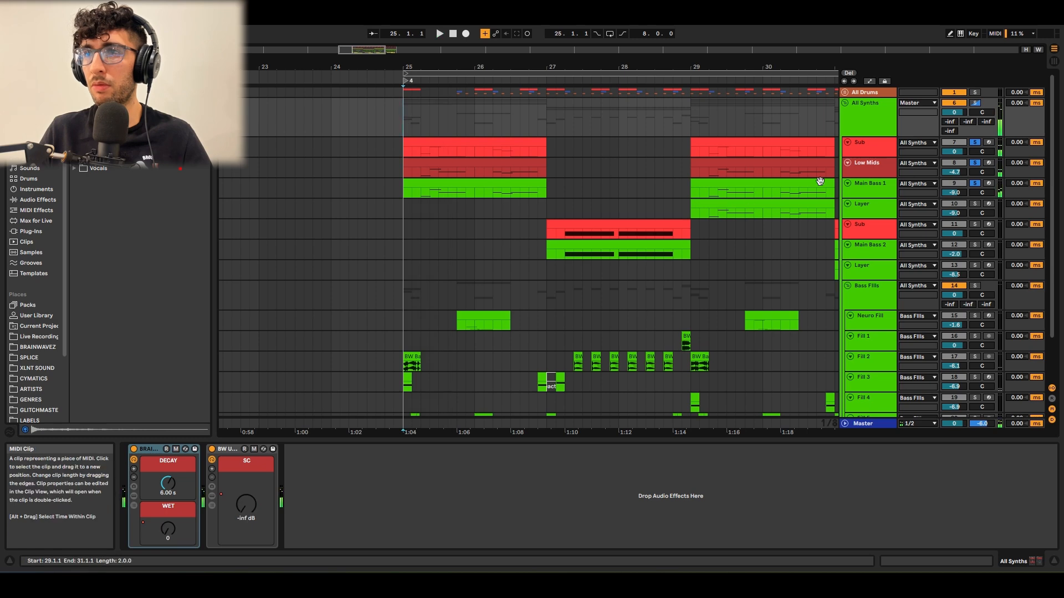
Play the soloed Sub, Low Mids and Main Bass 1 tracks again from 25.1.1 and stop.
click(821, 181)
click(406, 118)
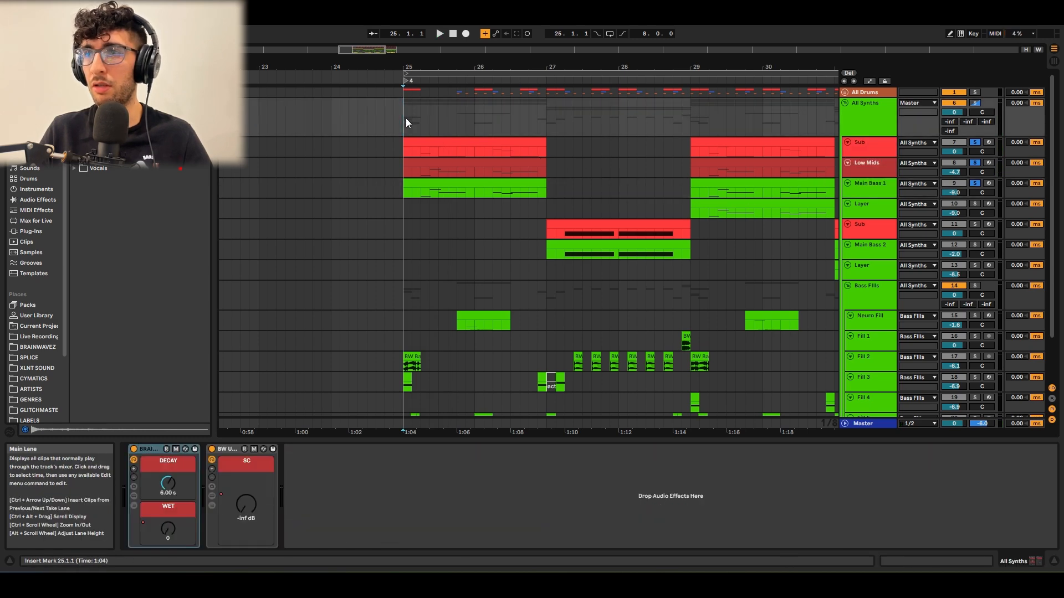
key(space)
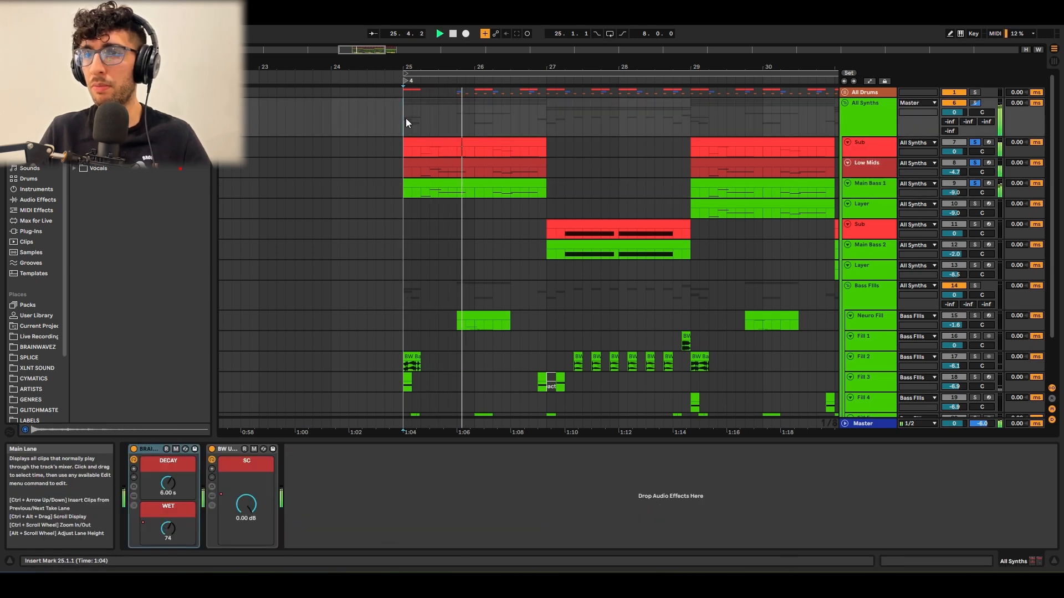
click(481, 127)
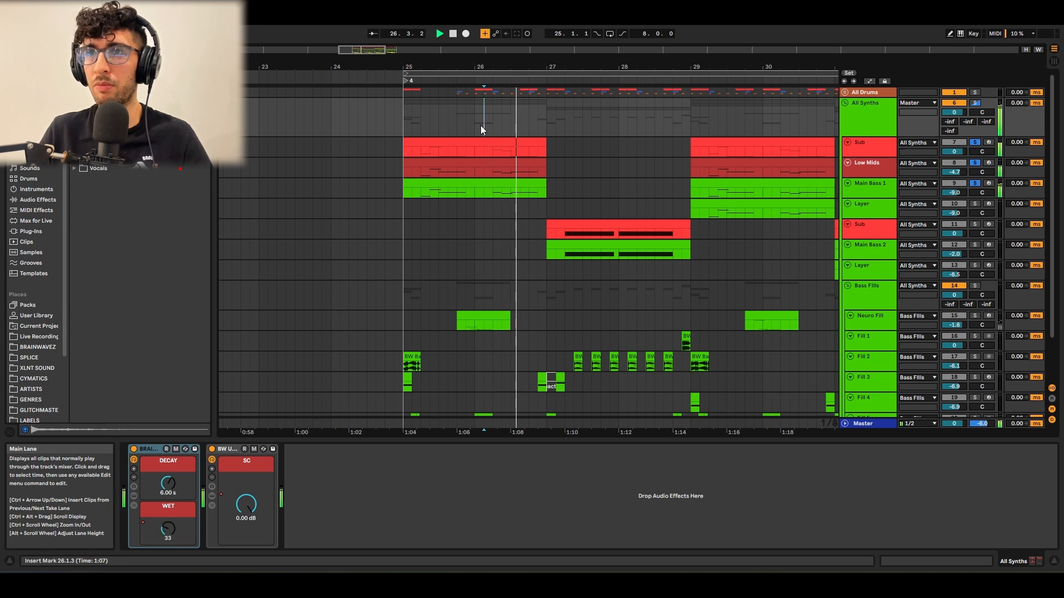
key(space)
Place the playback start at 25.2.1 in the Main Bass 1 clip and solo only that track.
click(411, 191)
click(427, 191)
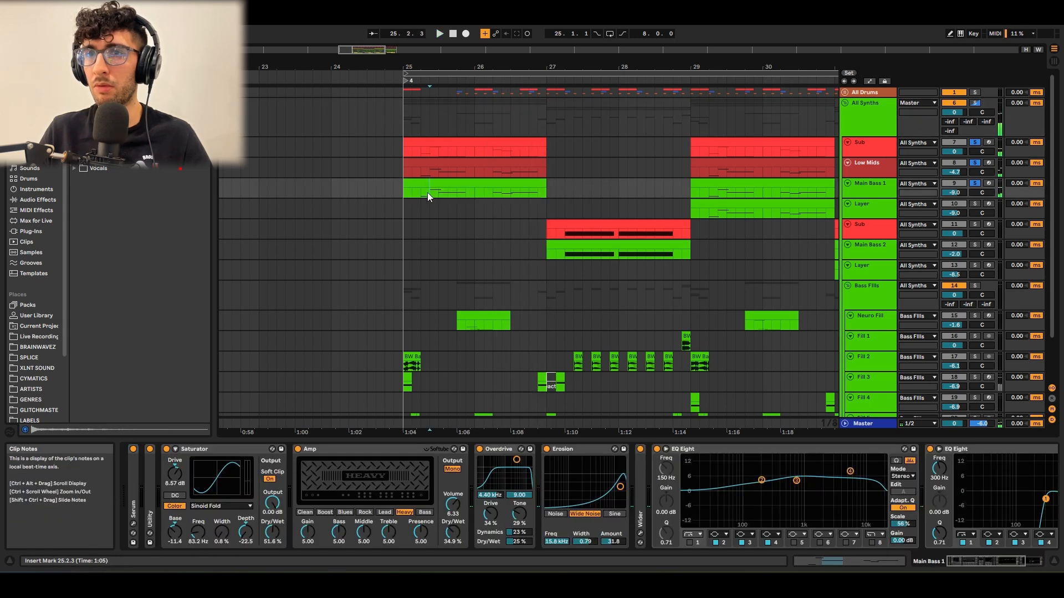
click(414, 156)
click(421, 193)
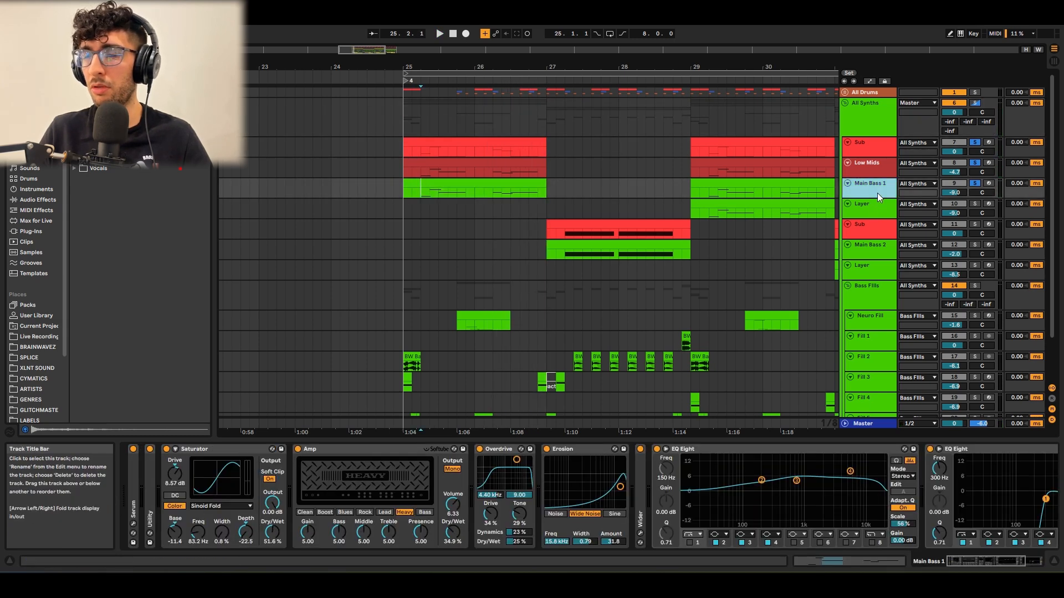
key(s)
key(s)
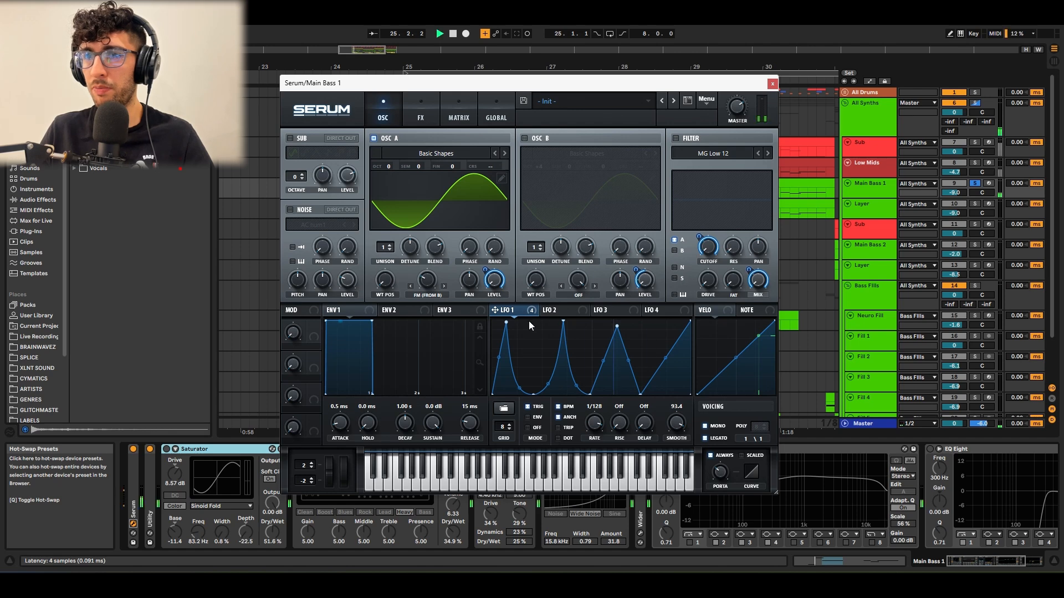
Enable oscillator B and the filter in Main Bass 1's Serum, checking the LFO 1 modulation of the oscillator levels, filter cutoff and mix.
click(525, 135)
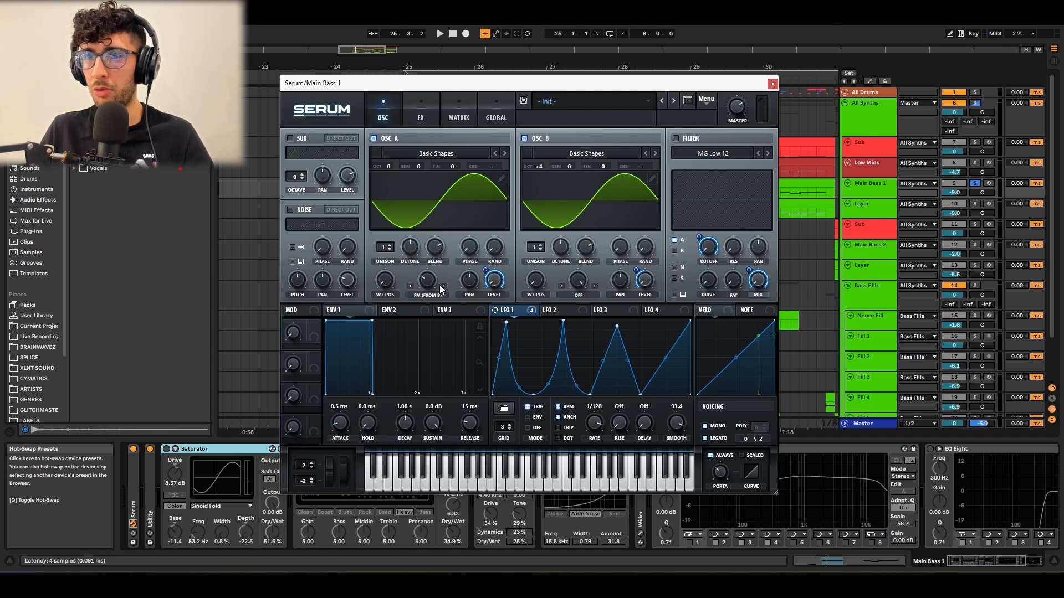
mouse_move(432, 279)
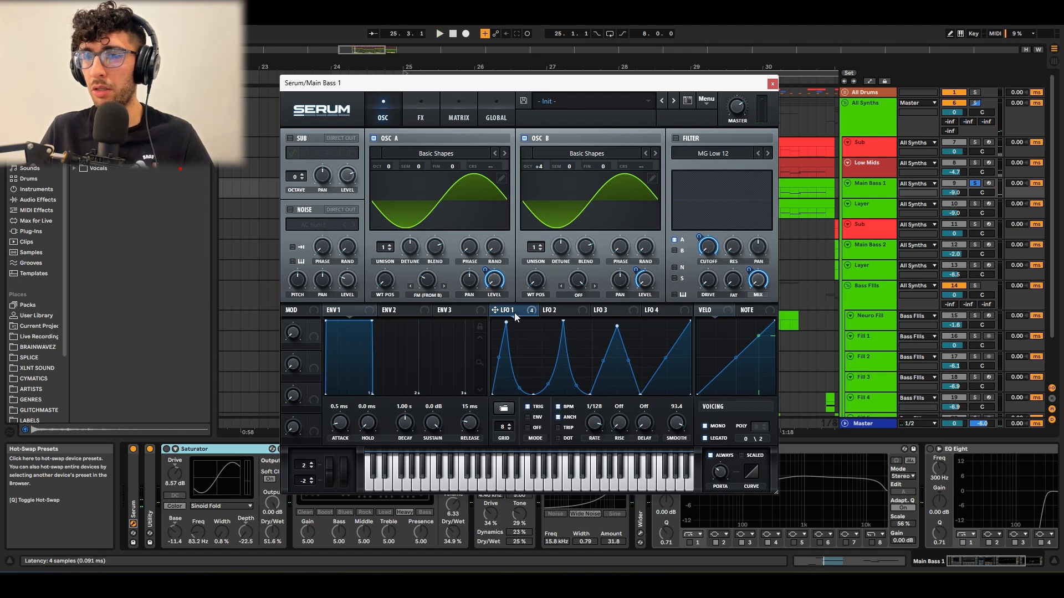
mouse_move(485, 270)
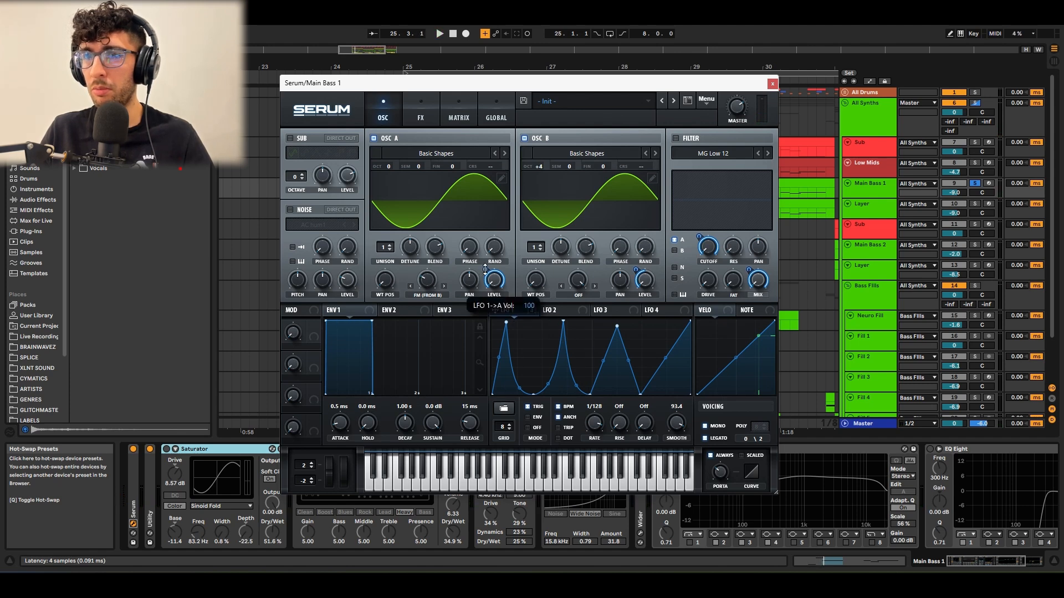
mouse_move(639, 271)
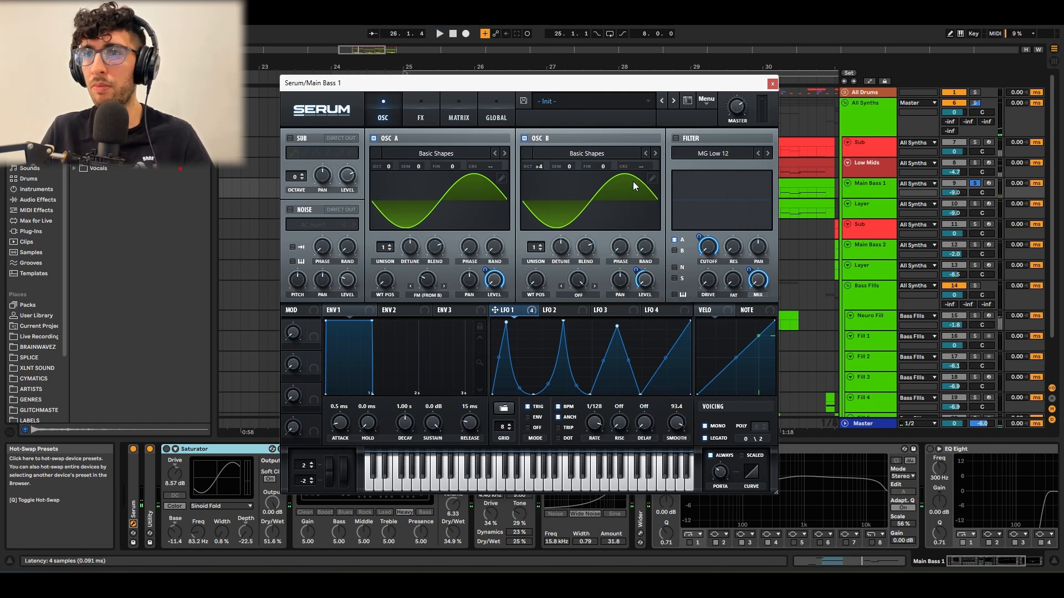
click(676, 138)
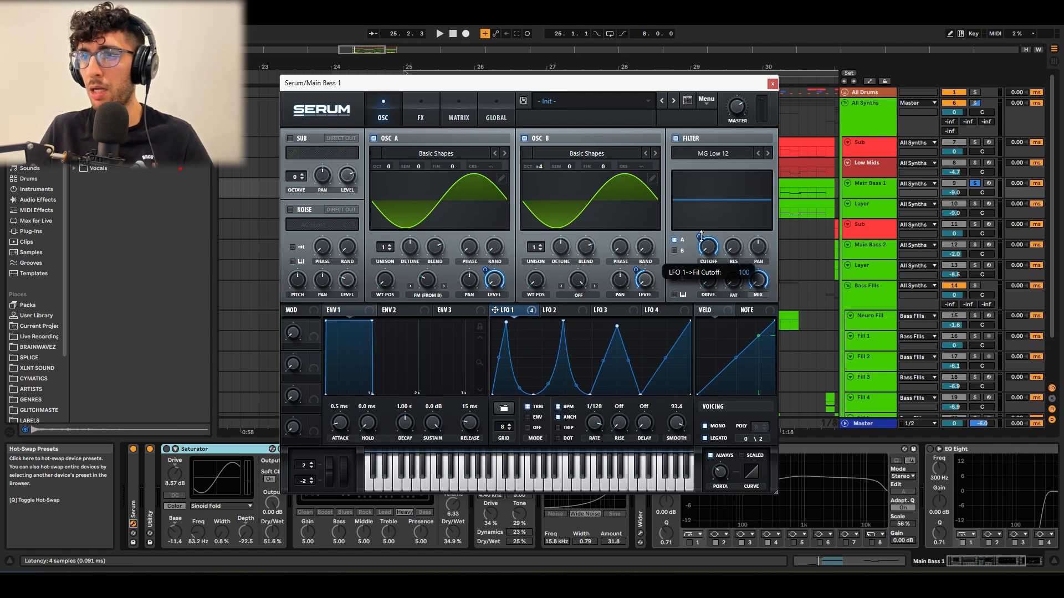
mouse_move(746, 270)
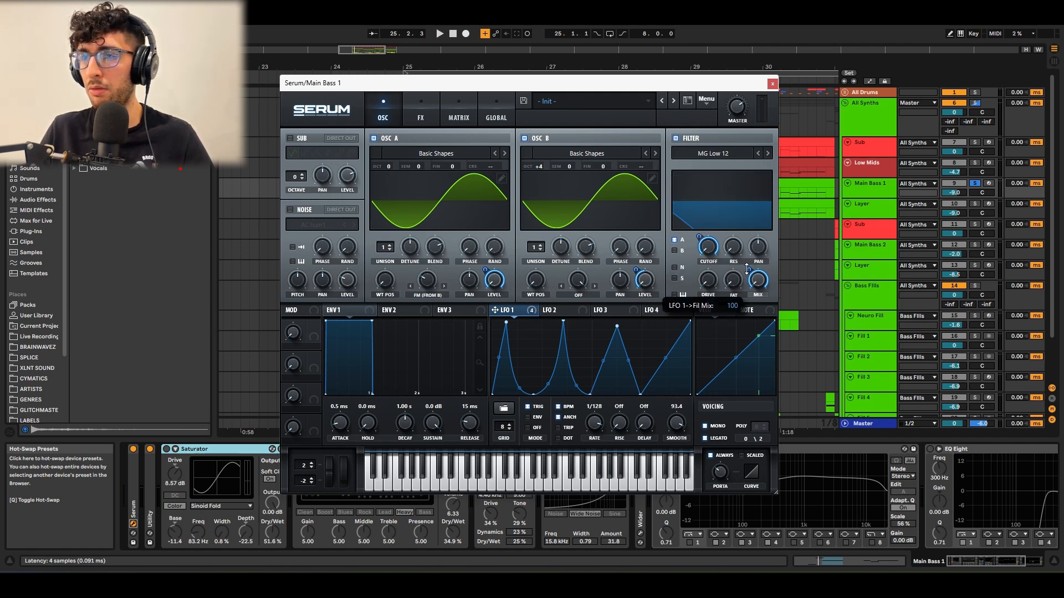
Enable Serum's Distortion and Compressor effects, audition the bass with them and close the synth window.
click(420, 111)
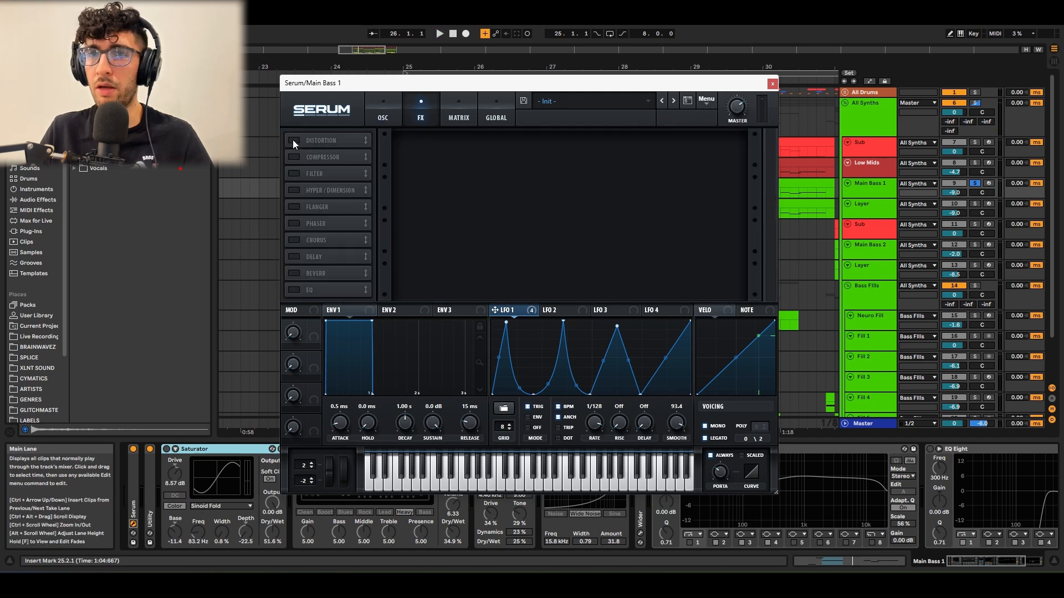
click(294, 140)
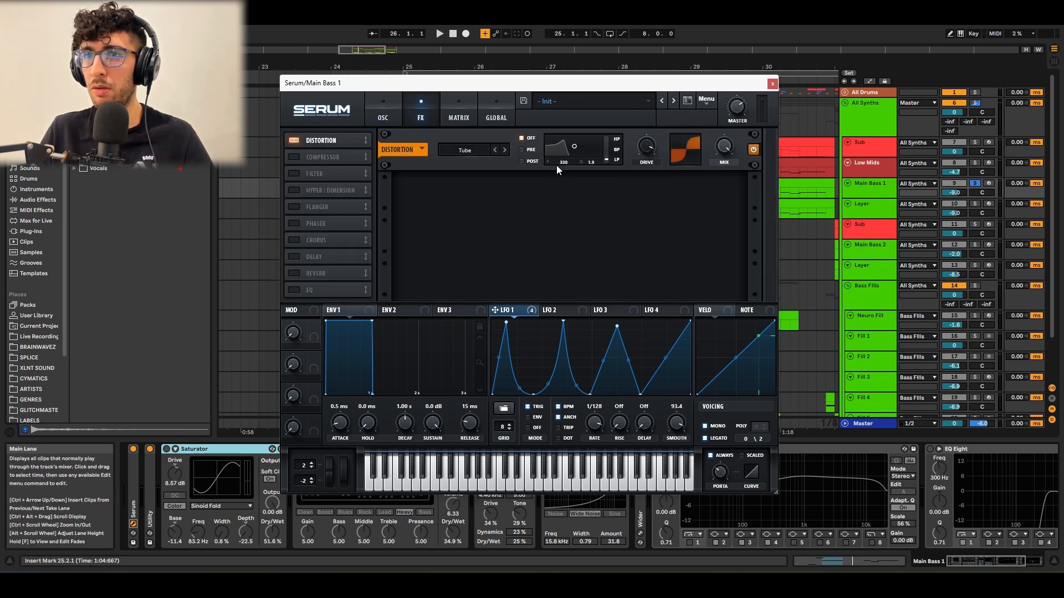
click(294, 157)
mouse_move(591, 193)
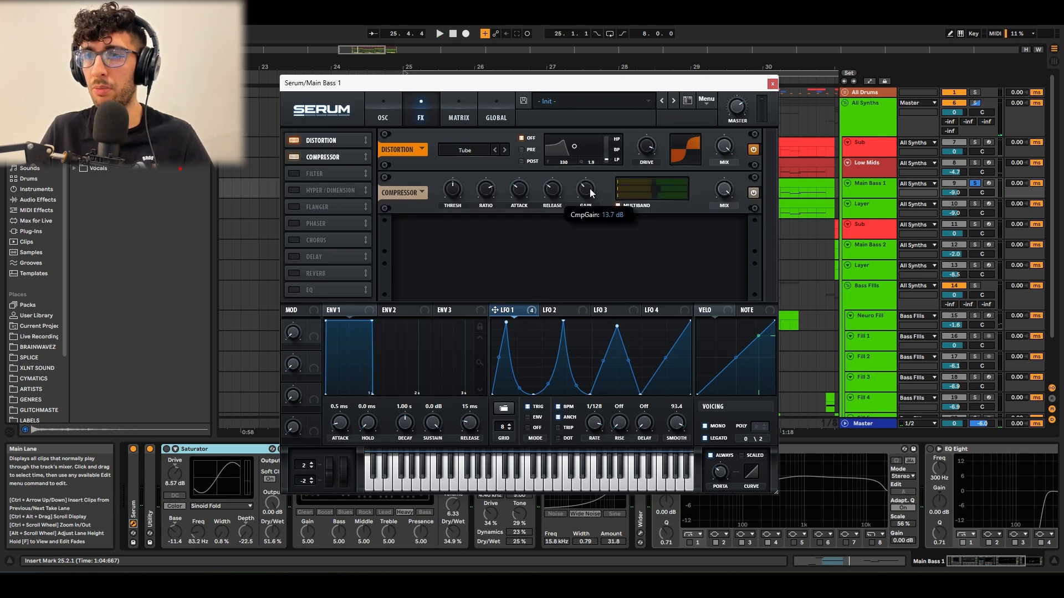
key(space)
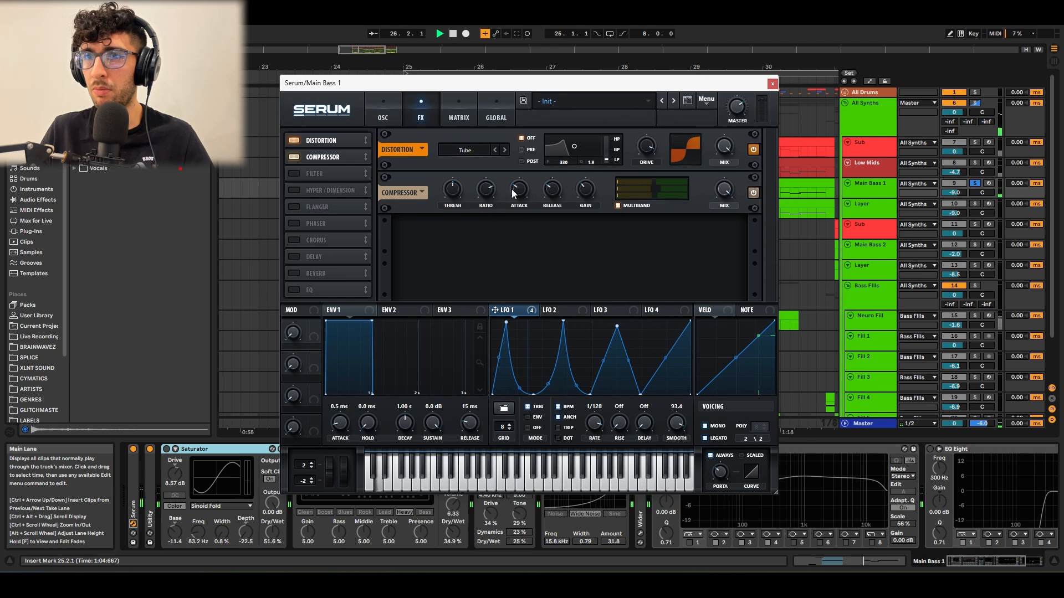
mouse_move(551, 194)
key(space)
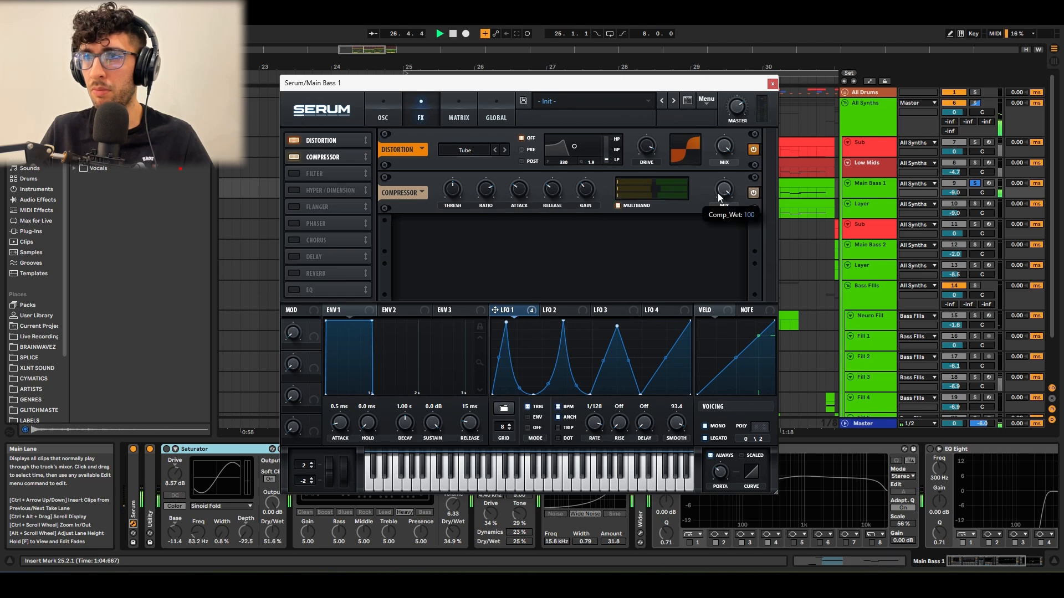
click(773, 85)
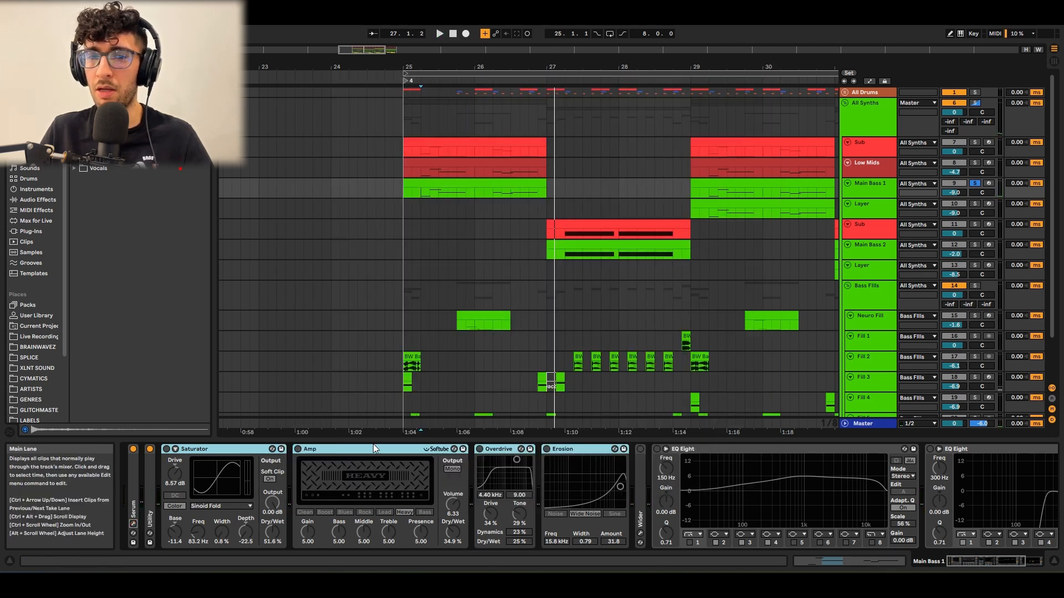
Activate the Saturator and Amp devices on Main Bass 1, auditioning the bass with each one.
click(215, 453)
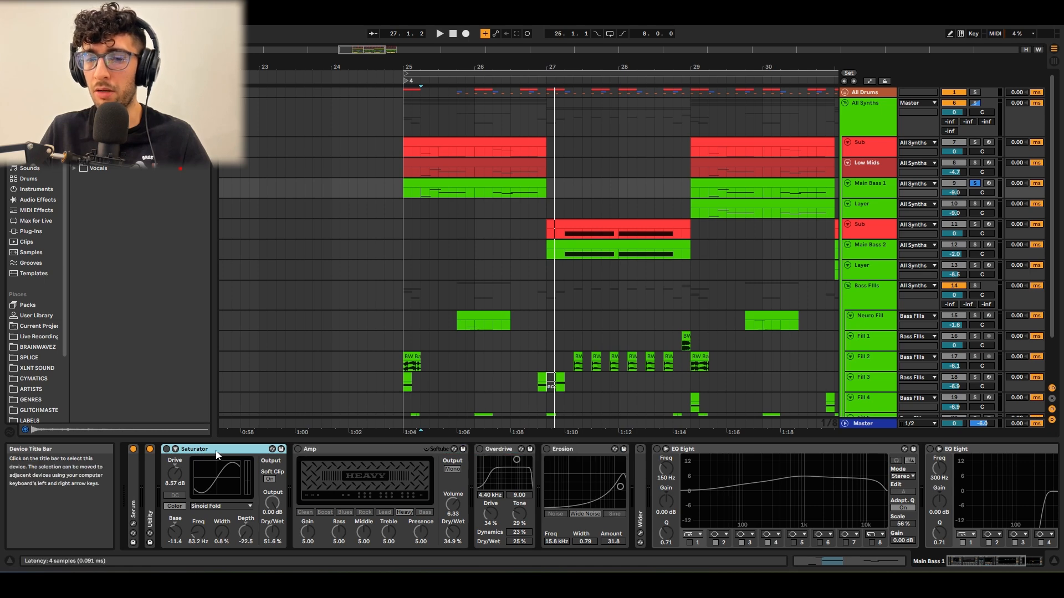
click(168, 450)
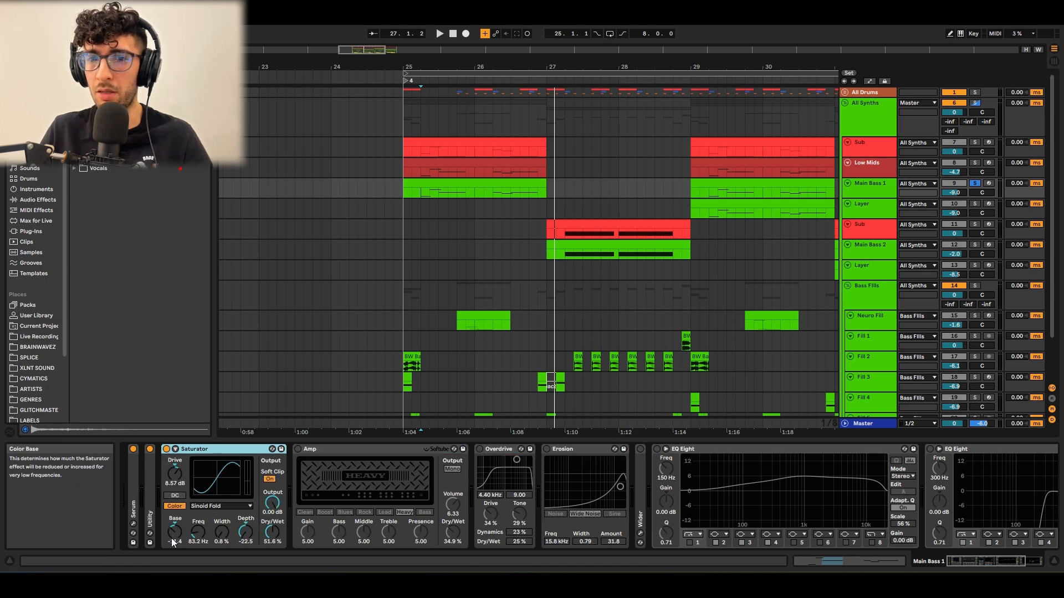
key(space)
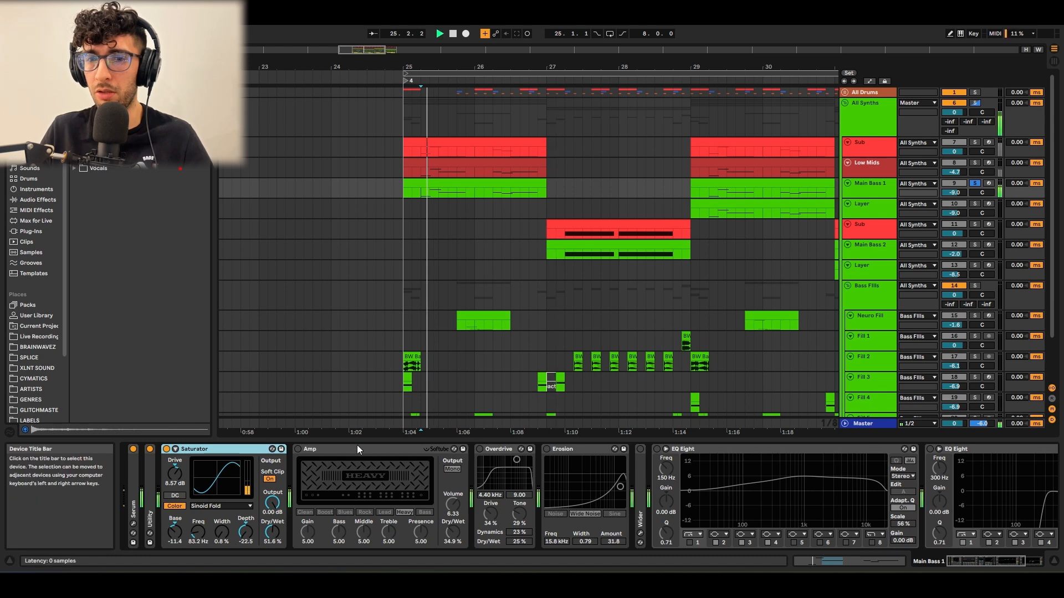
click(356, 449)
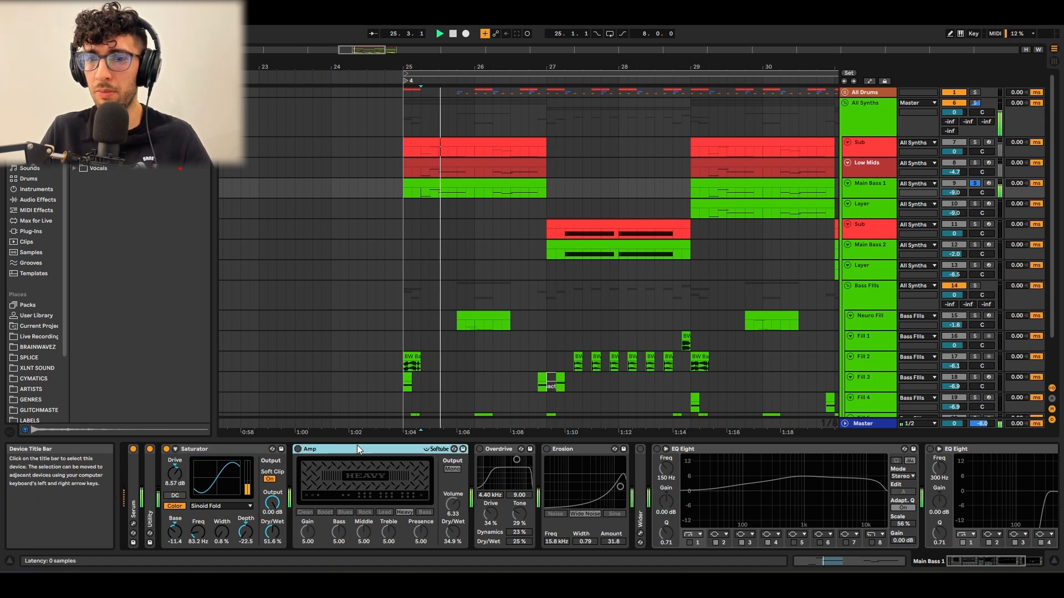
click(298, 449)
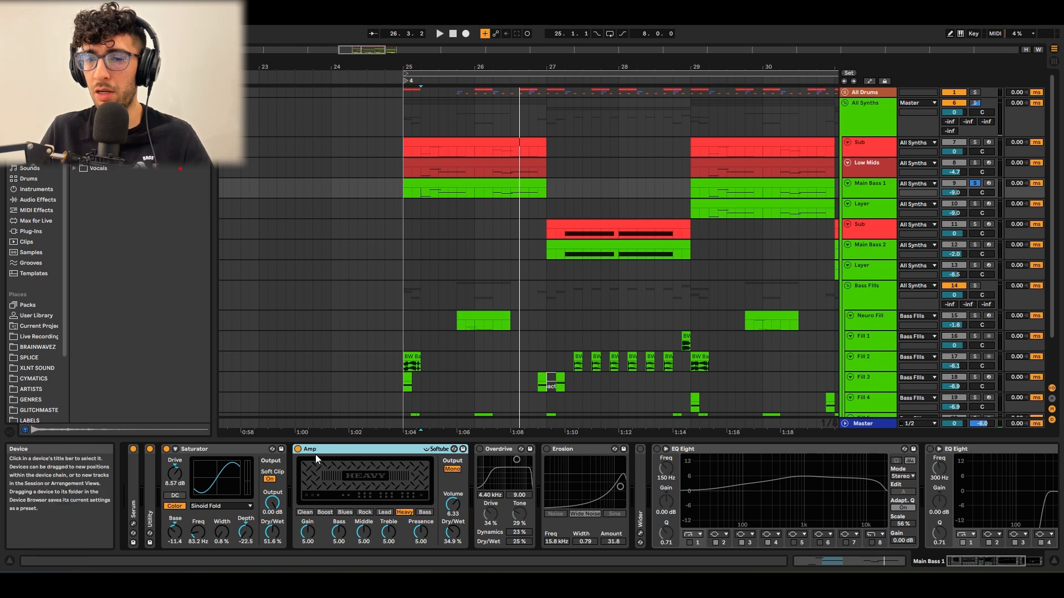
key(space)
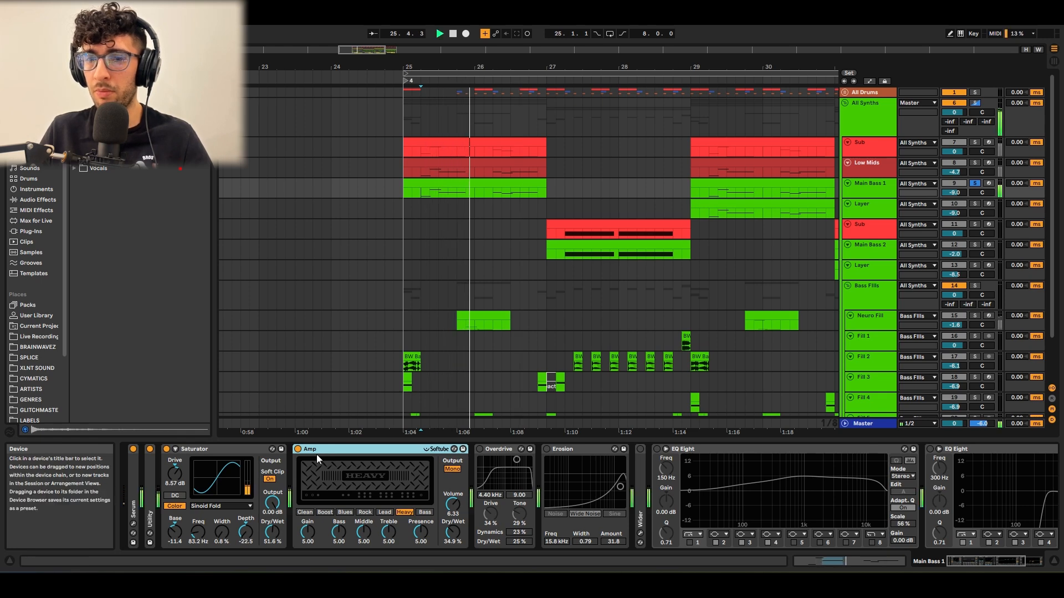
Activate the Overdrive and Erosion devices on Main Bass 1, auditioning the bass with each one.
click(497, 450)
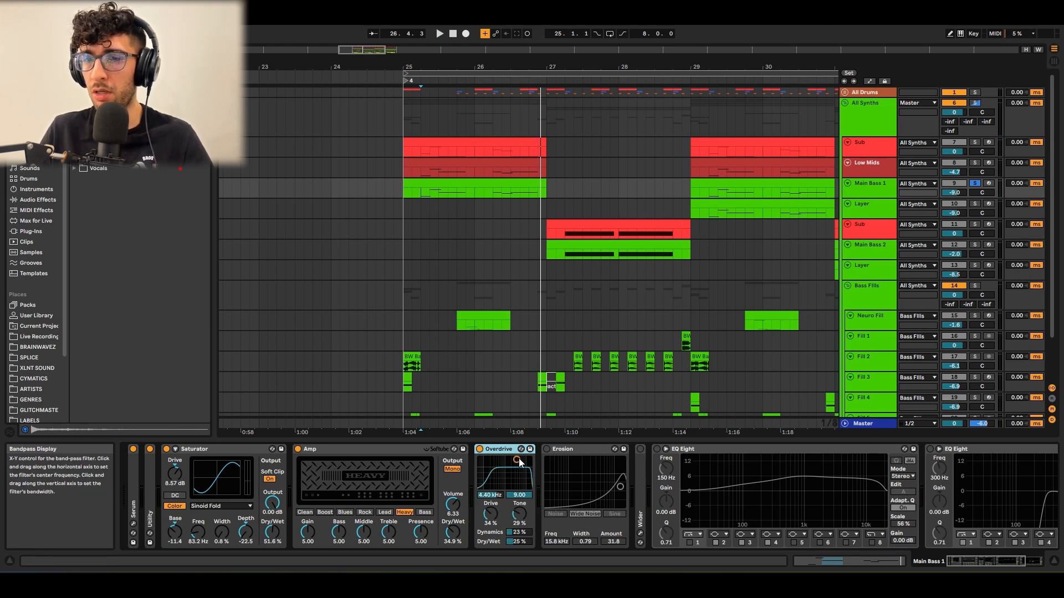
key(space)
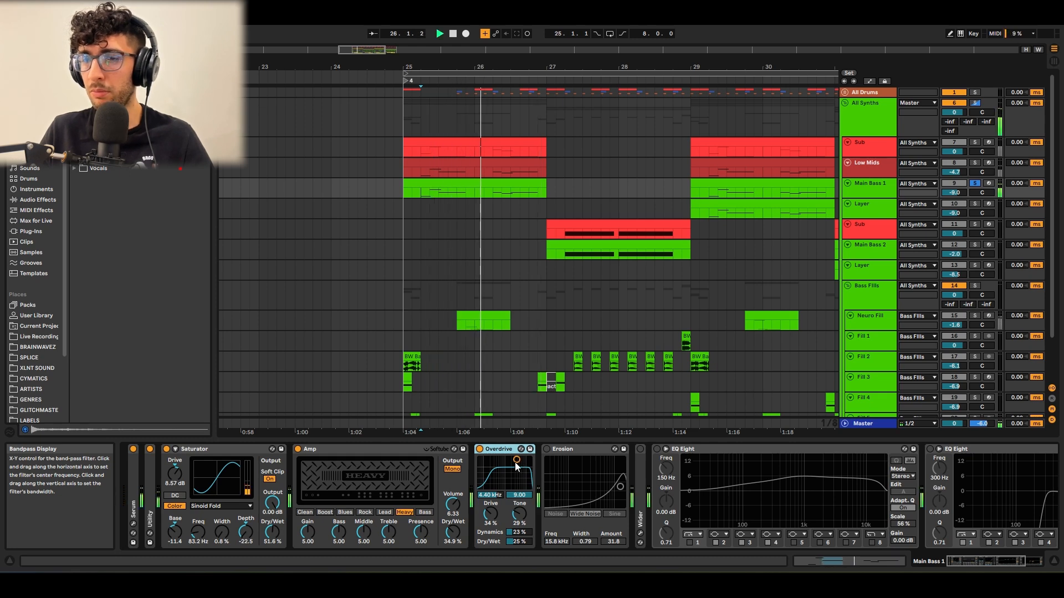
key(space)
click(547, 449)
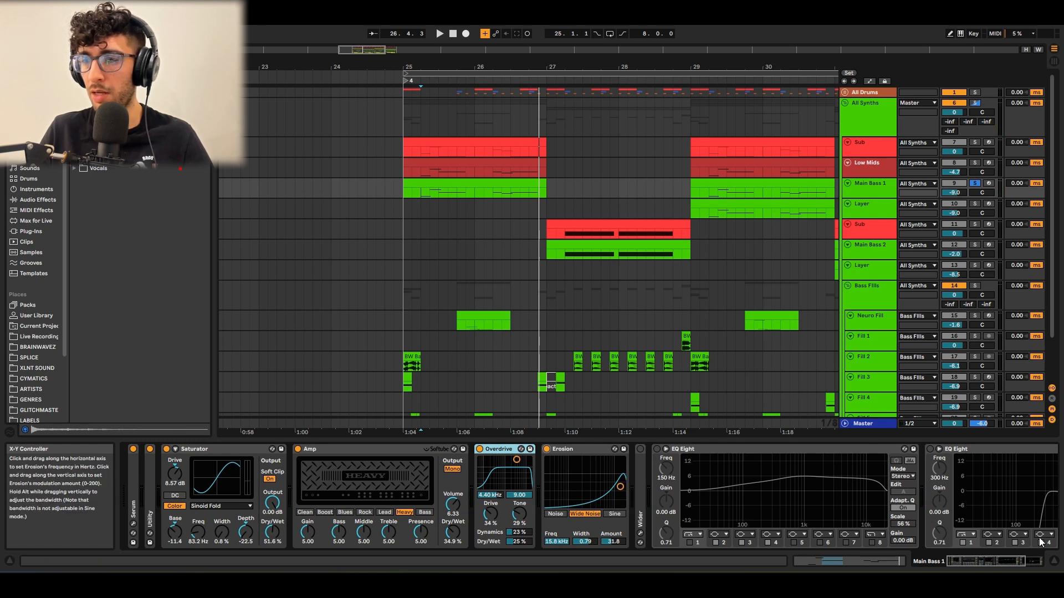
key(space)
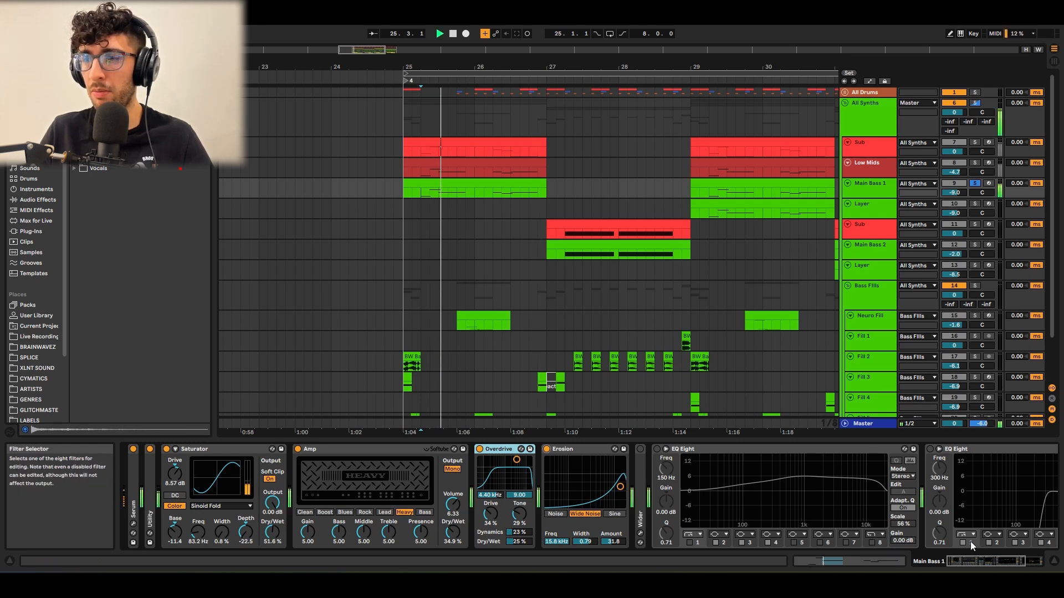
Activate the Wider device on Main Bass 1 and view its width and low bypass settings during playback, closing its window again.
scroll(1001, 557, right, 3)
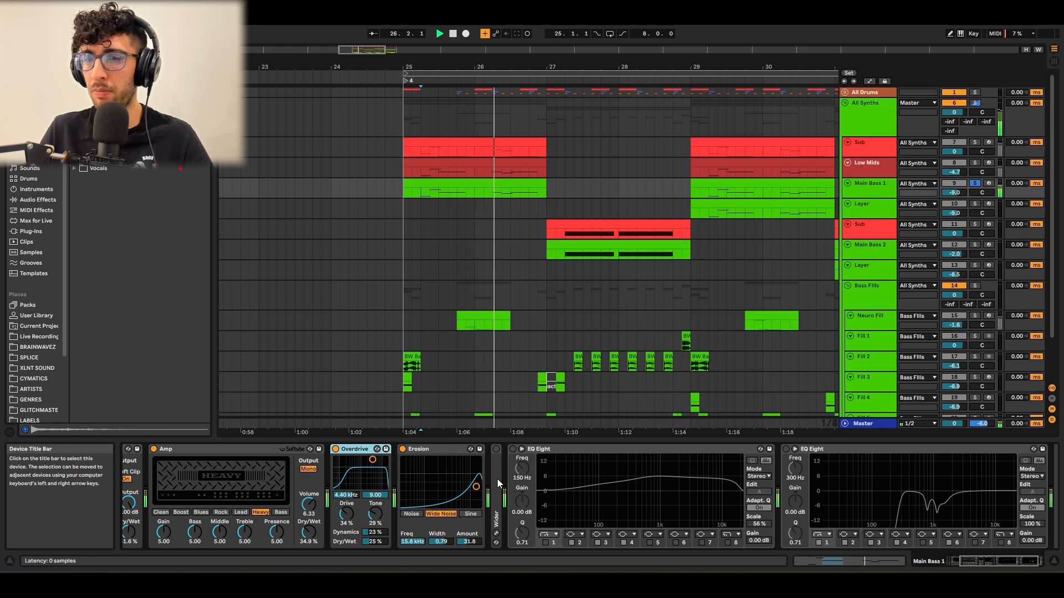
click(496, 450)
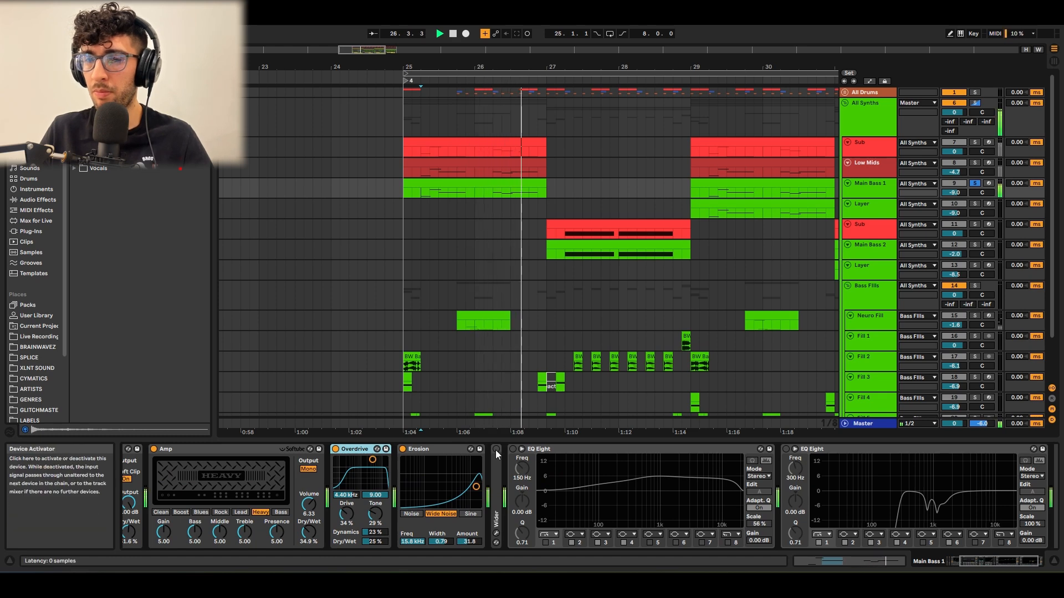
click(496, 534)
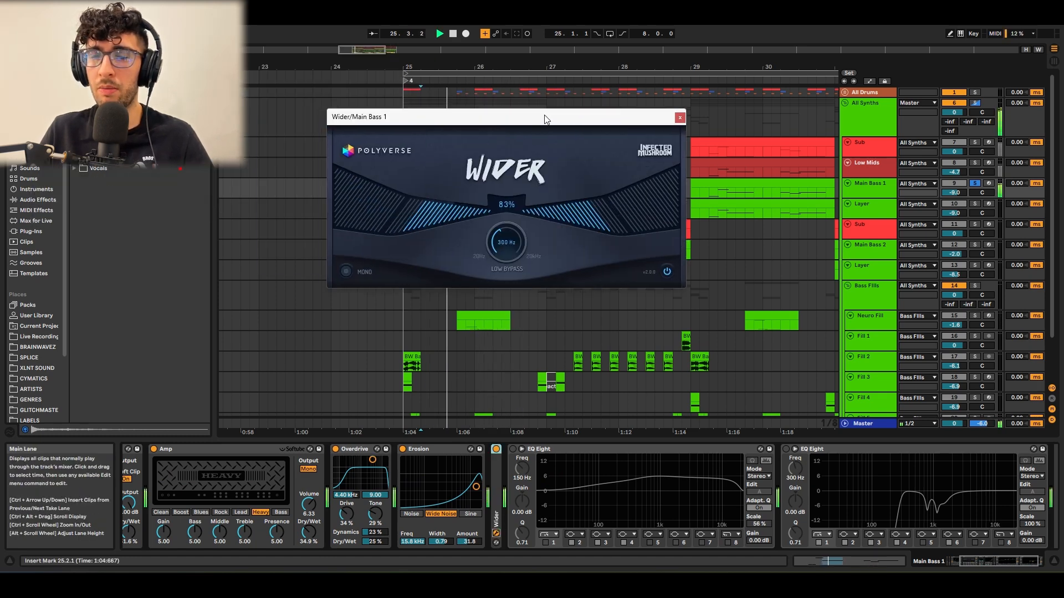
drag(545, 119, 602, 168)
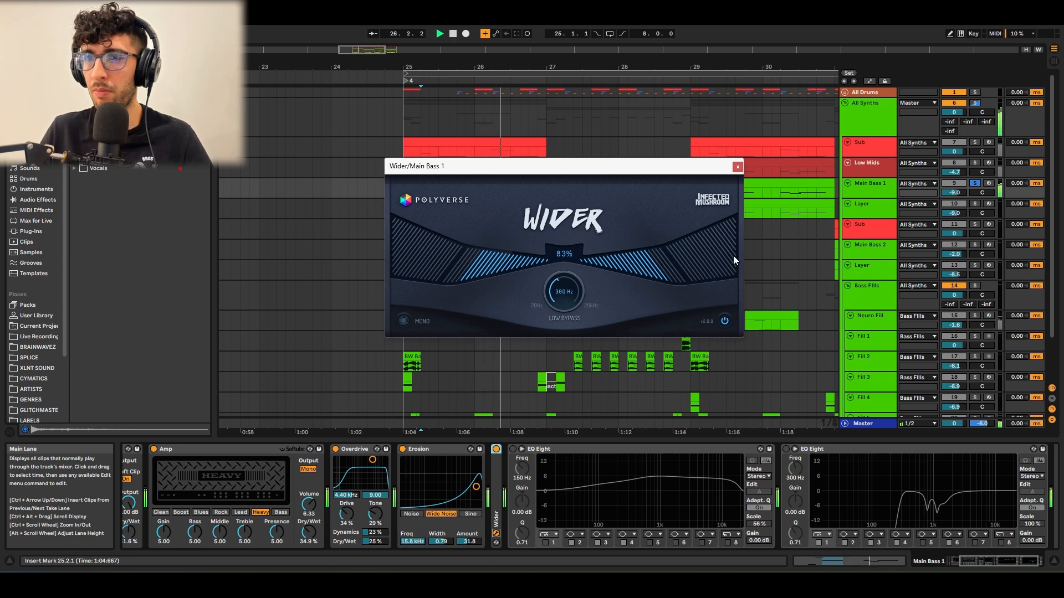
click(738, 166)
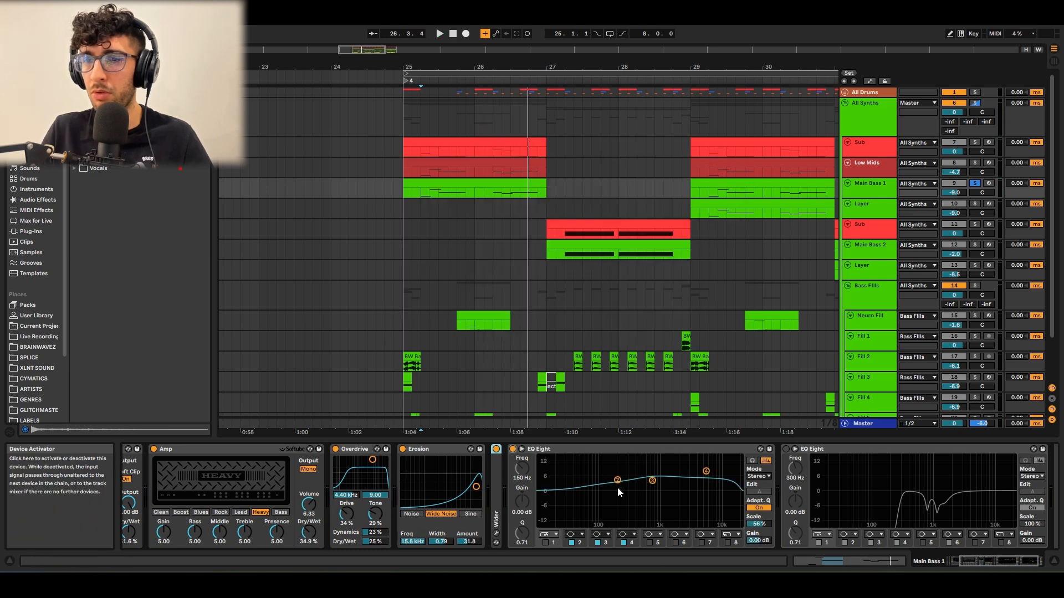
Examine bands 2 and 3 of the first EQ Eight on Main Bass 1.
click(652, 480)
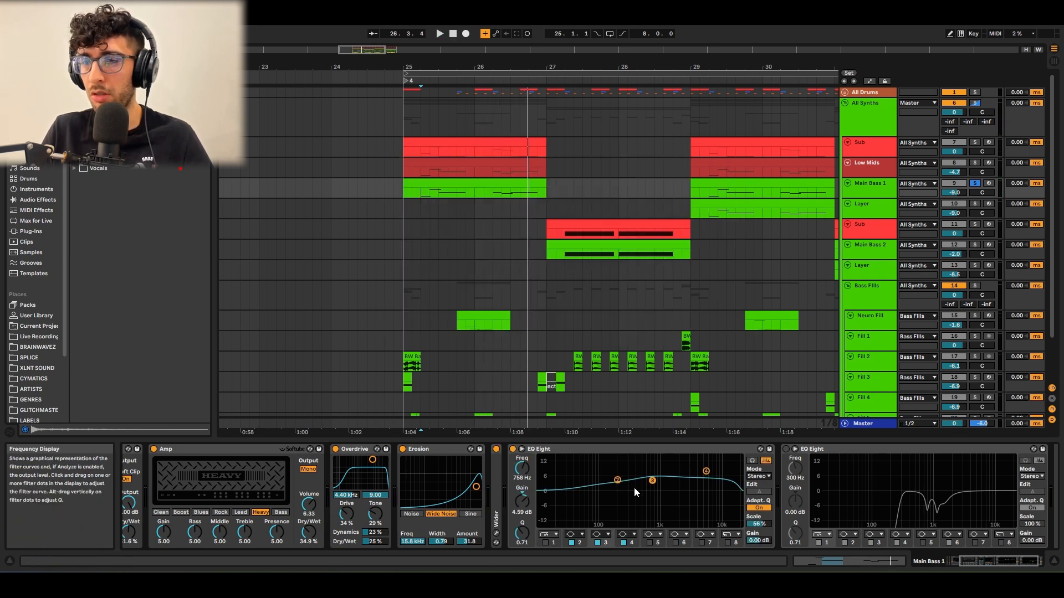
click(618, 480)
click(653, 482)
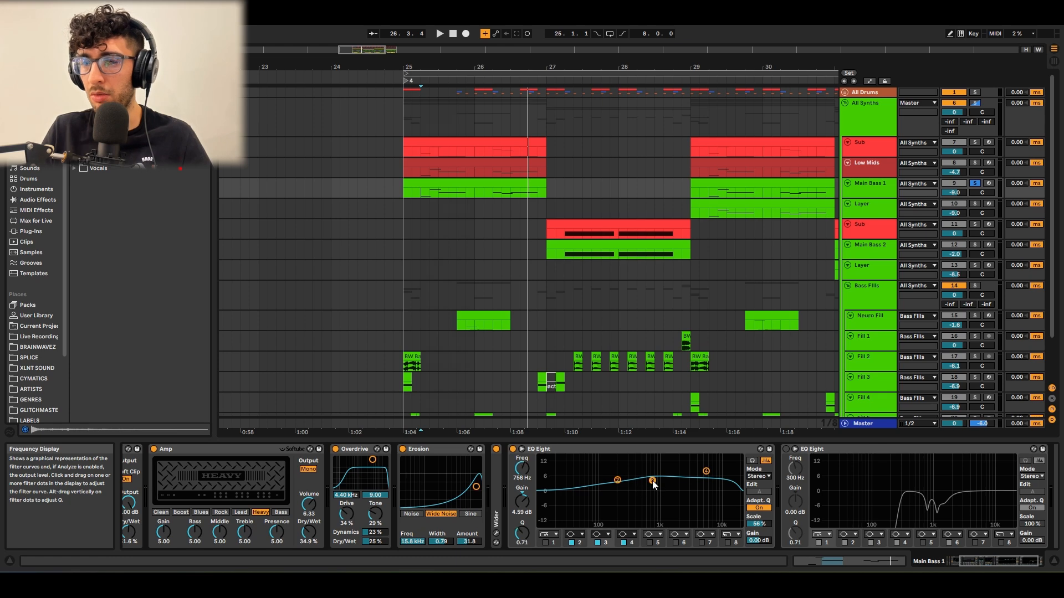
Check band 4 of the first EQ Eight on Main Bass 1 and activate the second EQ Eight during playback.
click(706, 472)
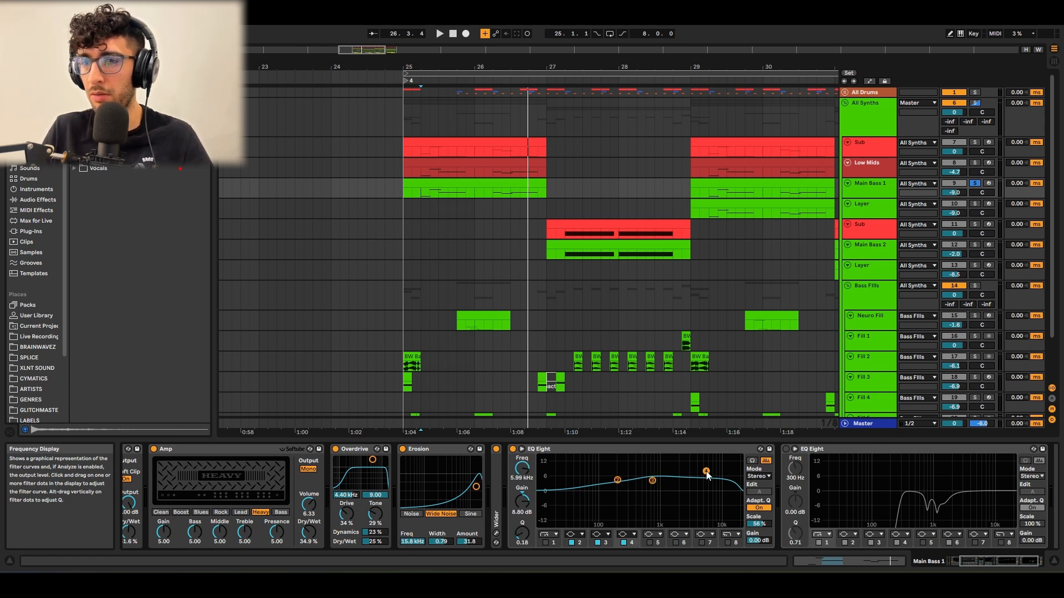
key(space)
drag(1002, 560, 1012, 559)
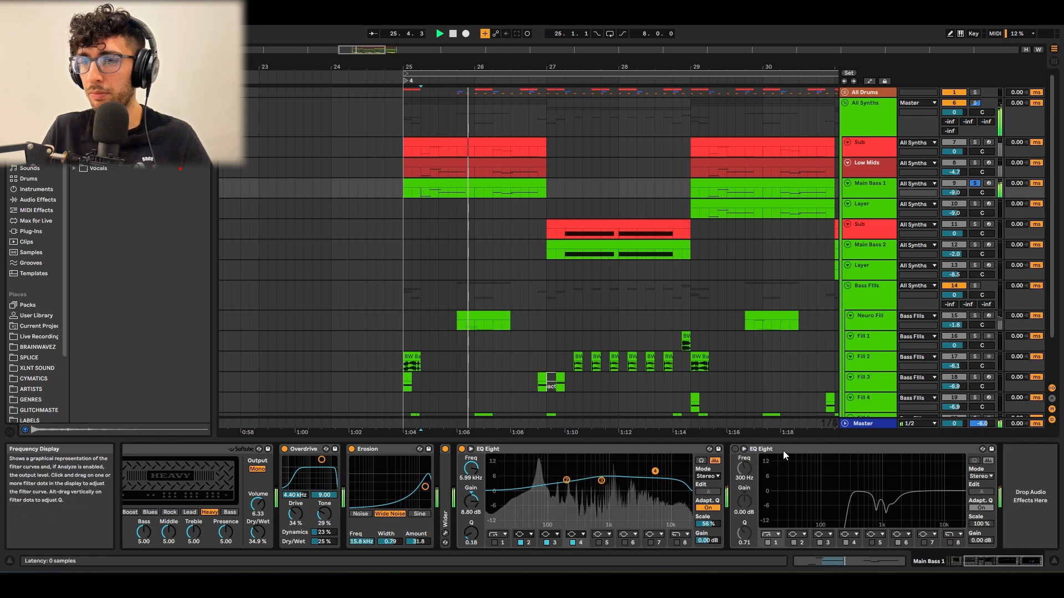
click(736, 450)
key(space)
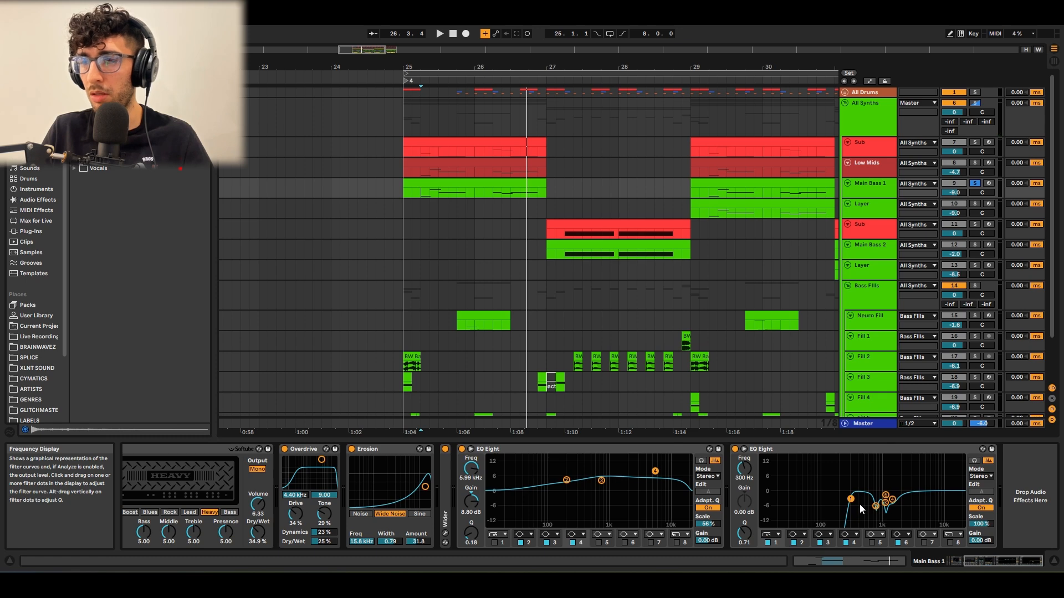
Examine the cut bands of the second EQ Eight on Main Bass 1 and audition the bass through the full chain.
click(874, 506)
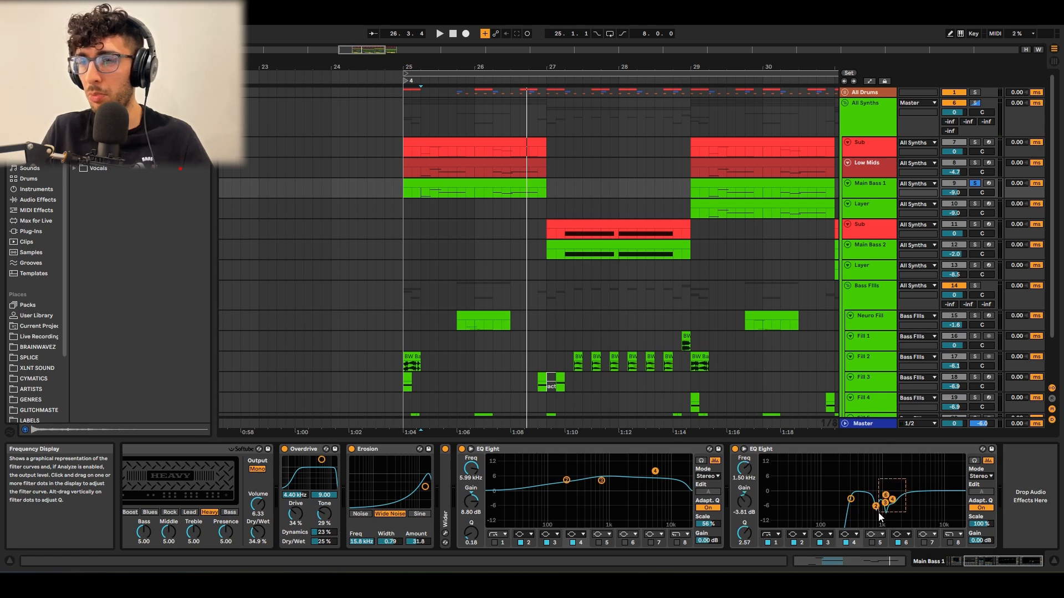
key(space)
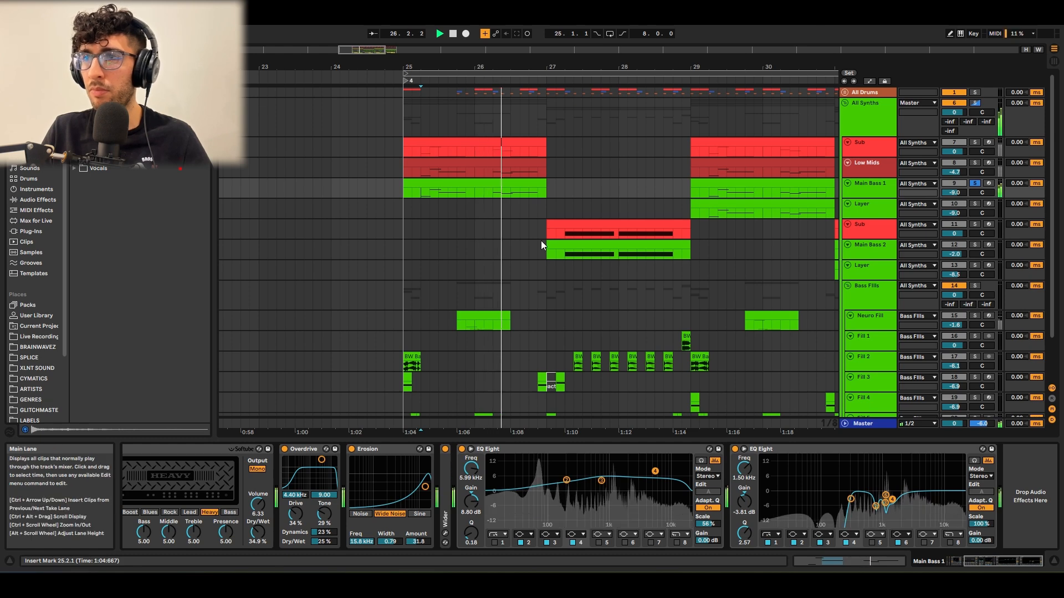
key(space)
Enlarge the Low Mids track and solo it in place of Main Bass 1.
click(450, 184)
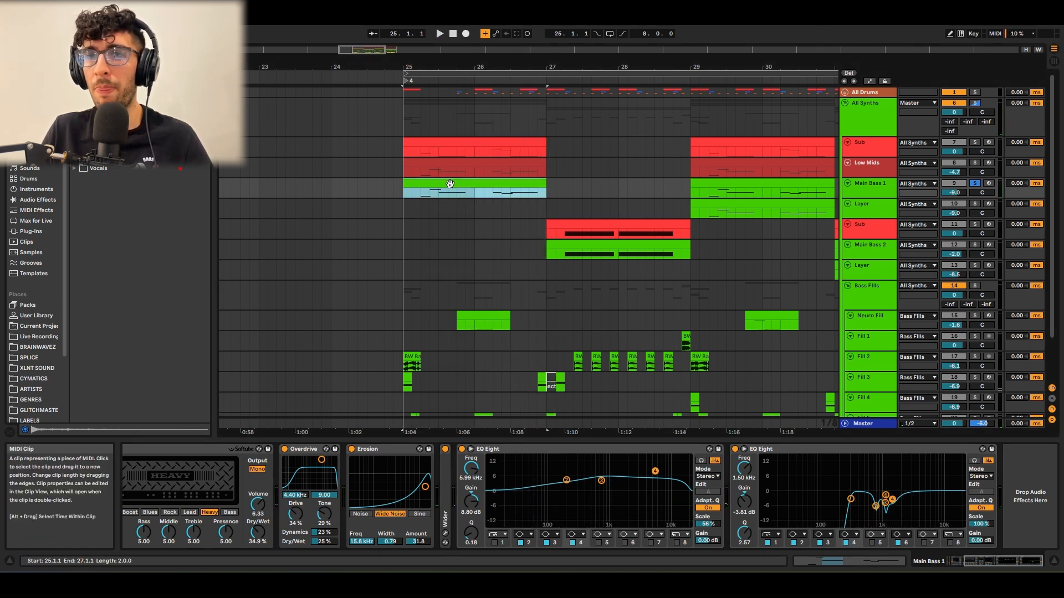
click(426, 168)
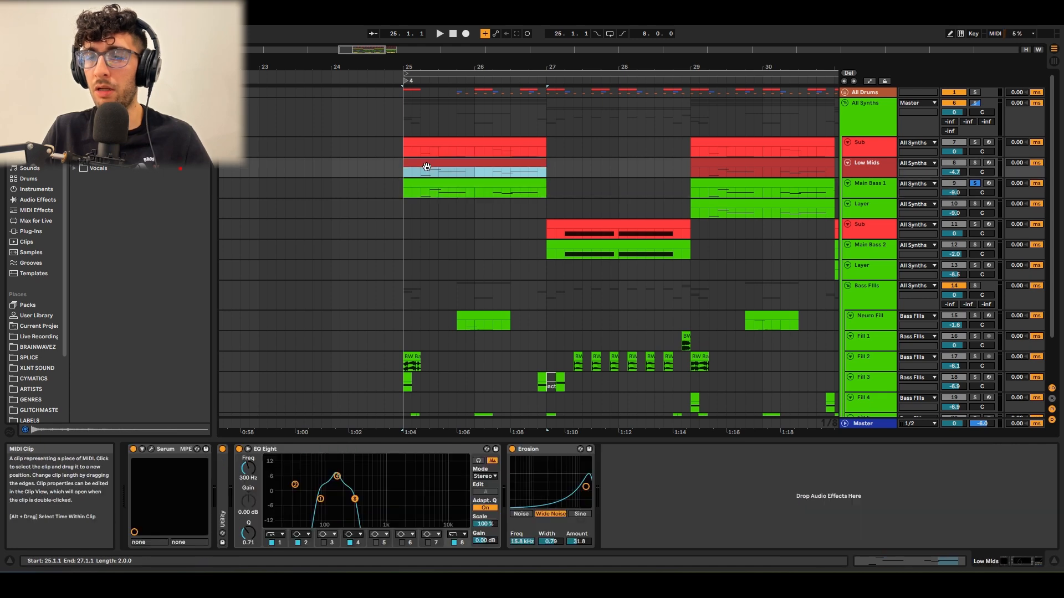
click(860, 175)
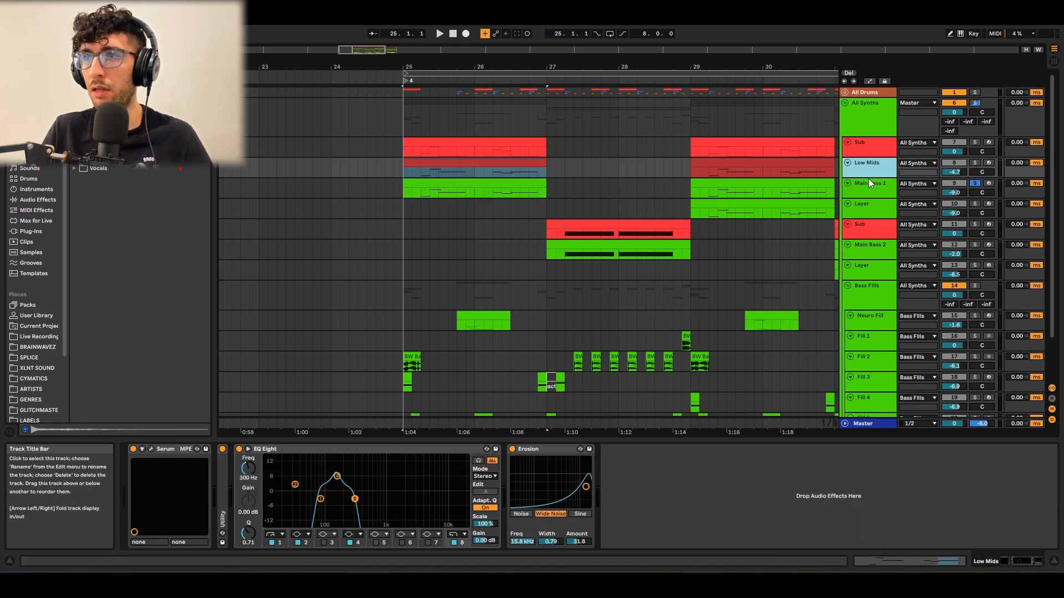
drag(869, 178, 871, 197)
key(s)
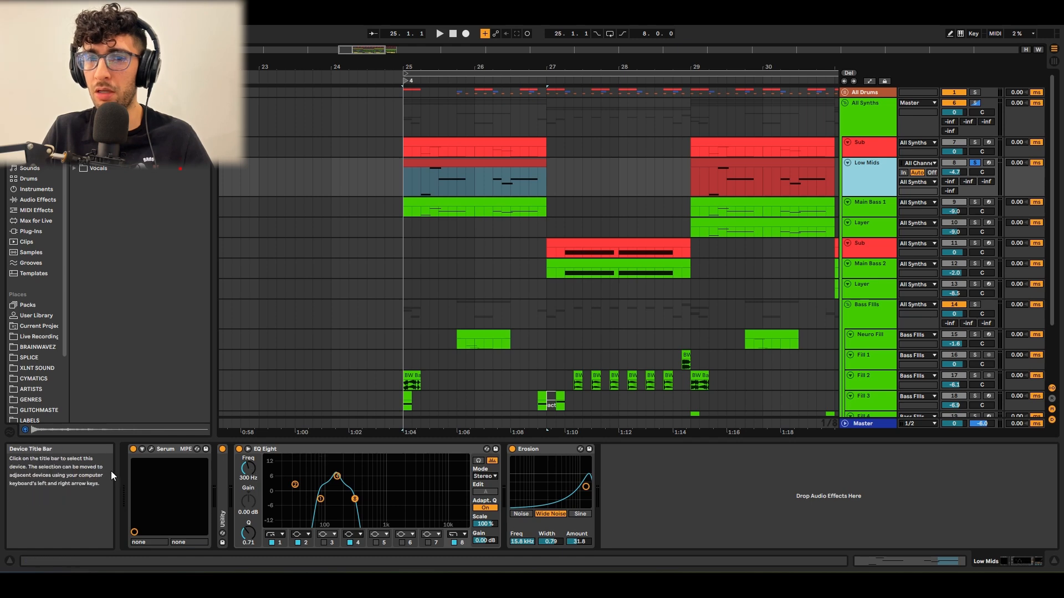
Open Serum on the Low Mids track and inspect oscillator A's Basic Shapes wavetable in the table editor.
click(150, 449)
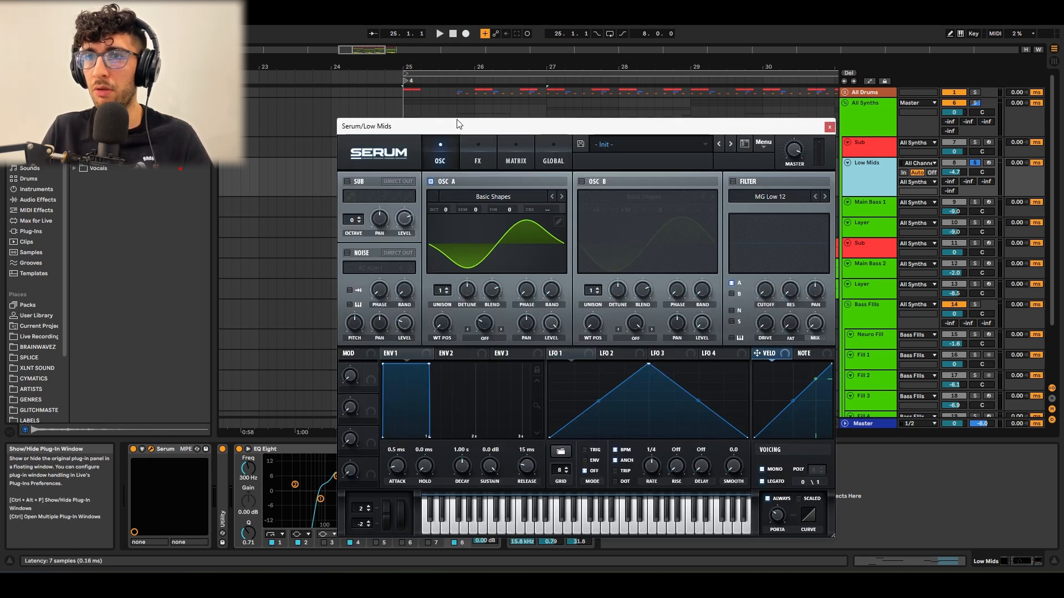
drag(459, 124, 443, 89)
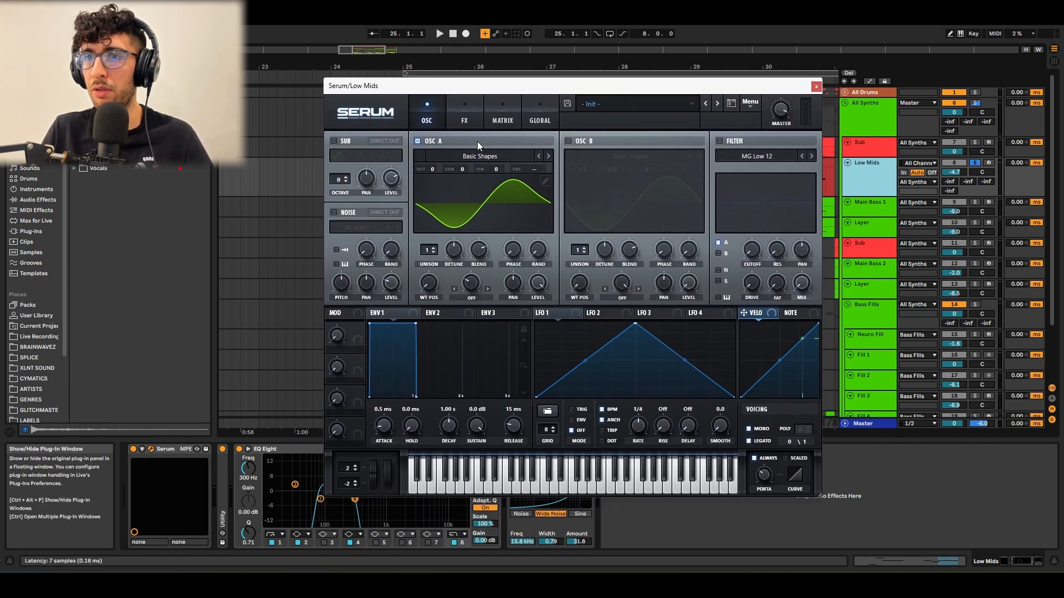
click(548, 181)
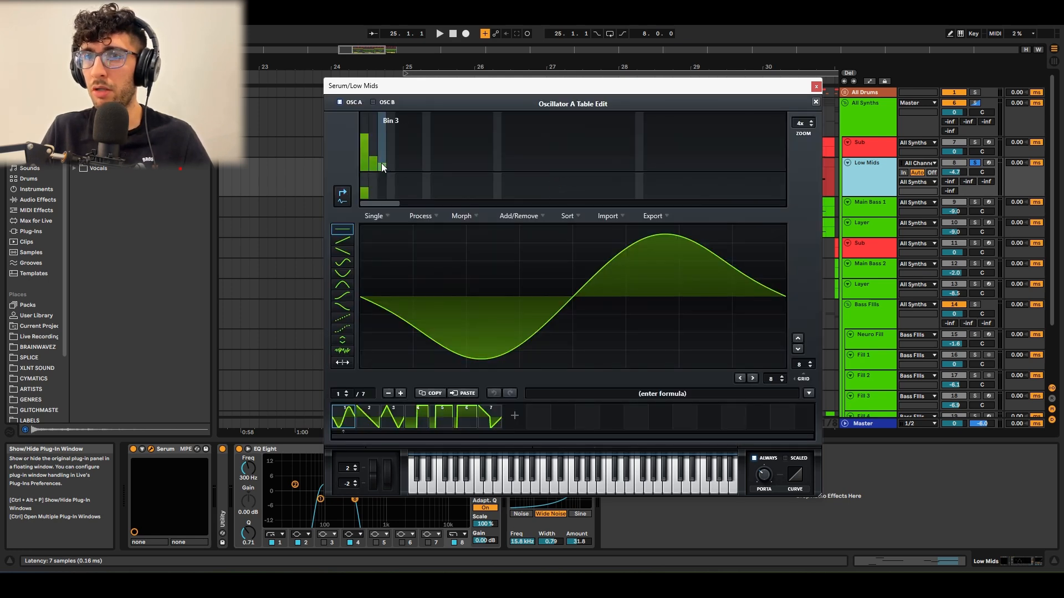
click(816, 102)
click(545, 180)
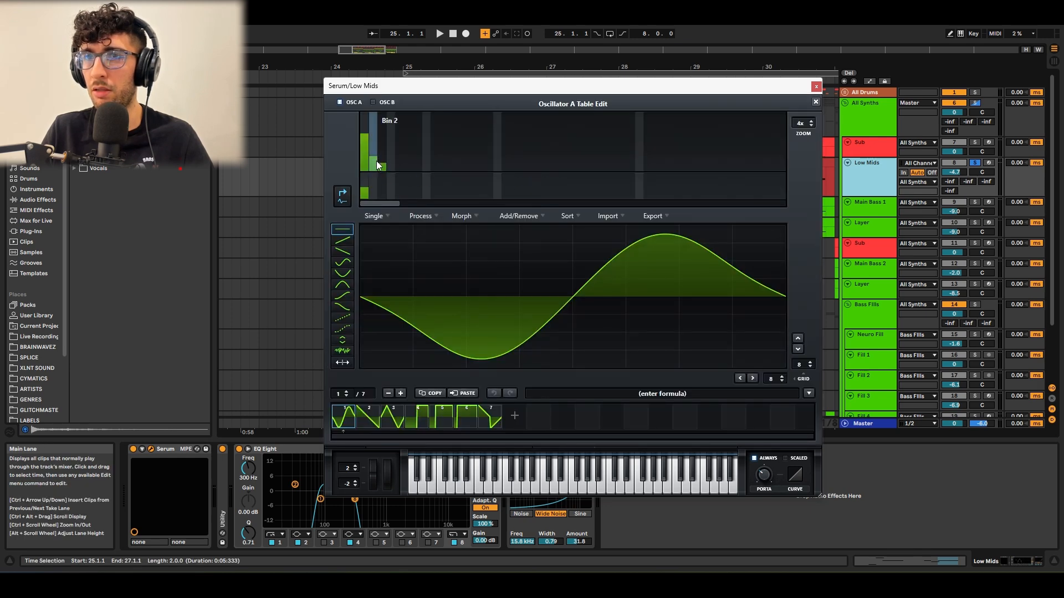
click(816, 102)
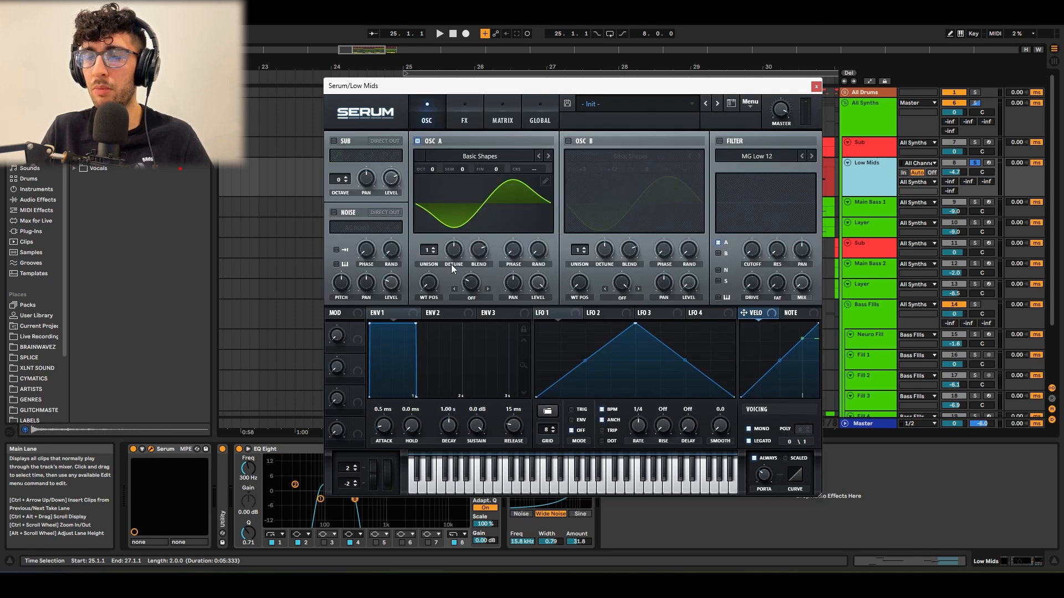
View the Tube distortion in Serum's effects on Low Mids, close the plug-in window and audition the soloed track.
click(452, 121)
mouse_move(692, 156)
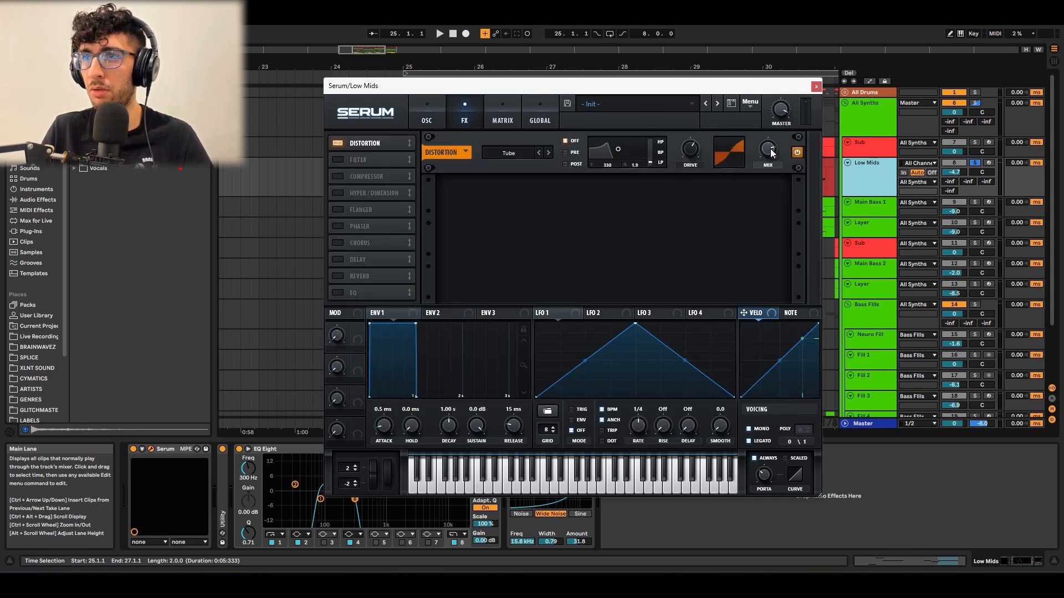
click(815, 87)
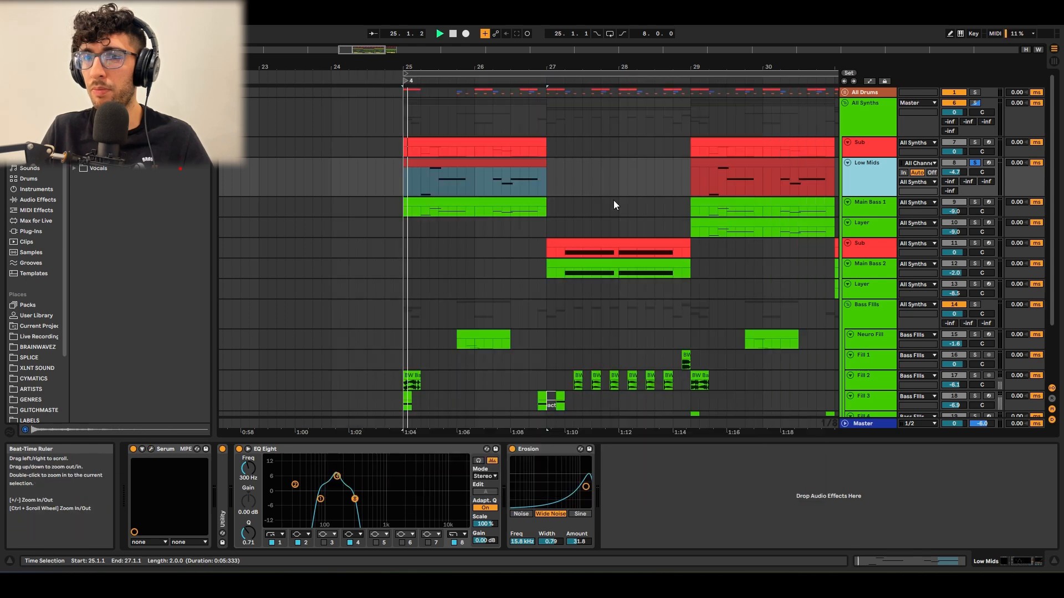
key(space)
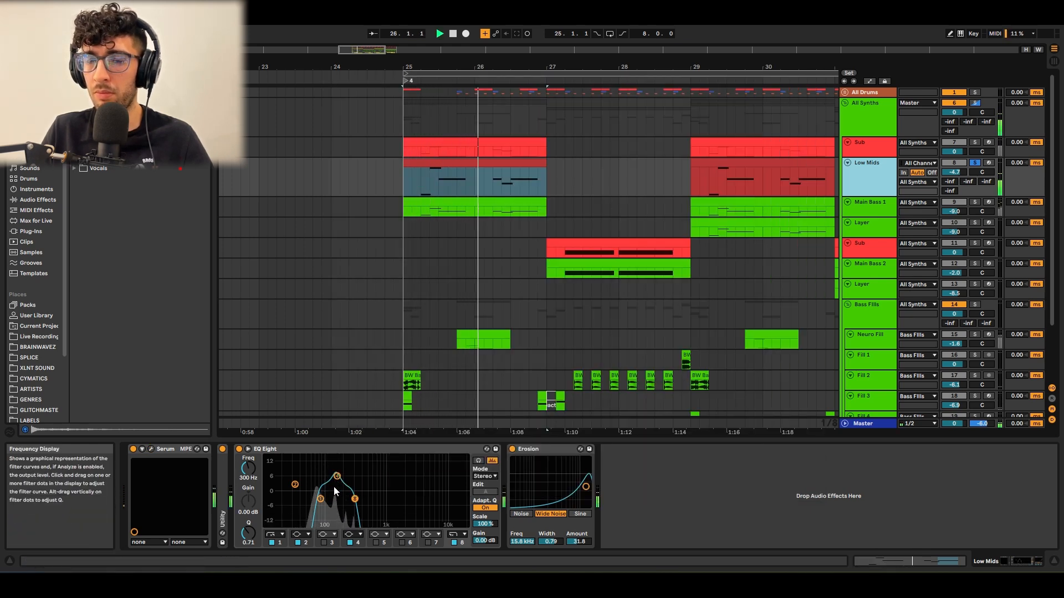
Examine the low-cut, high-cut and boosted bands of the Low Mids EQ Eight, trying the boost at 166 Hz and undoing it.
click(321, 499)
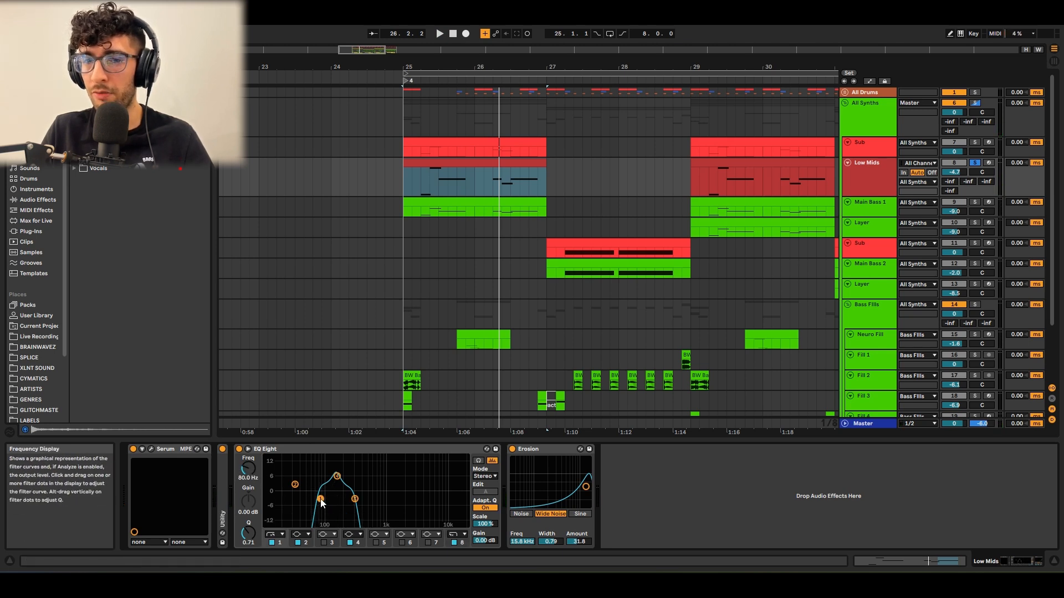
click(354, 499)
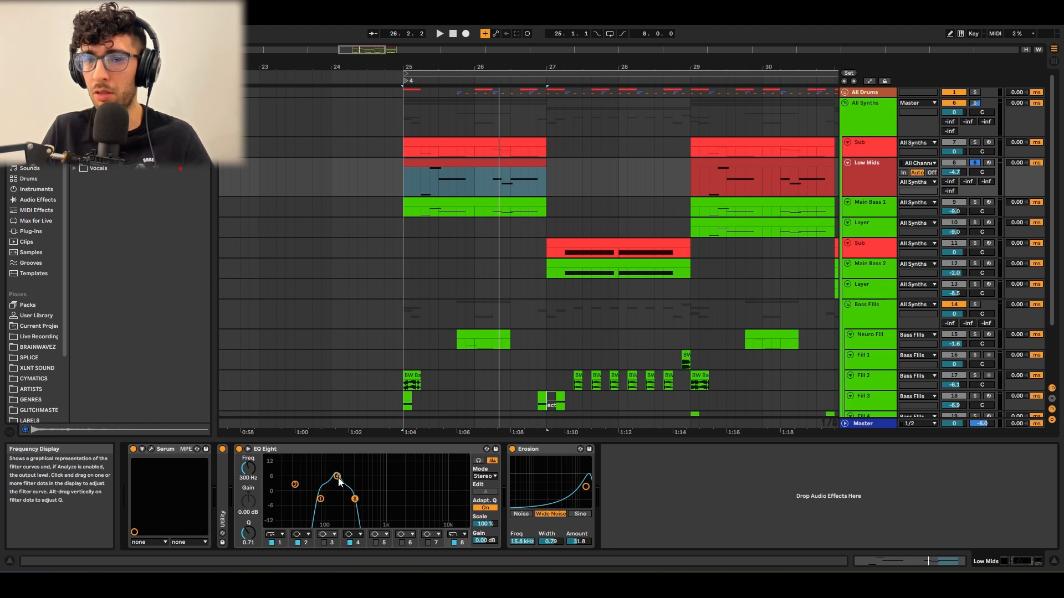
click(338, 478)
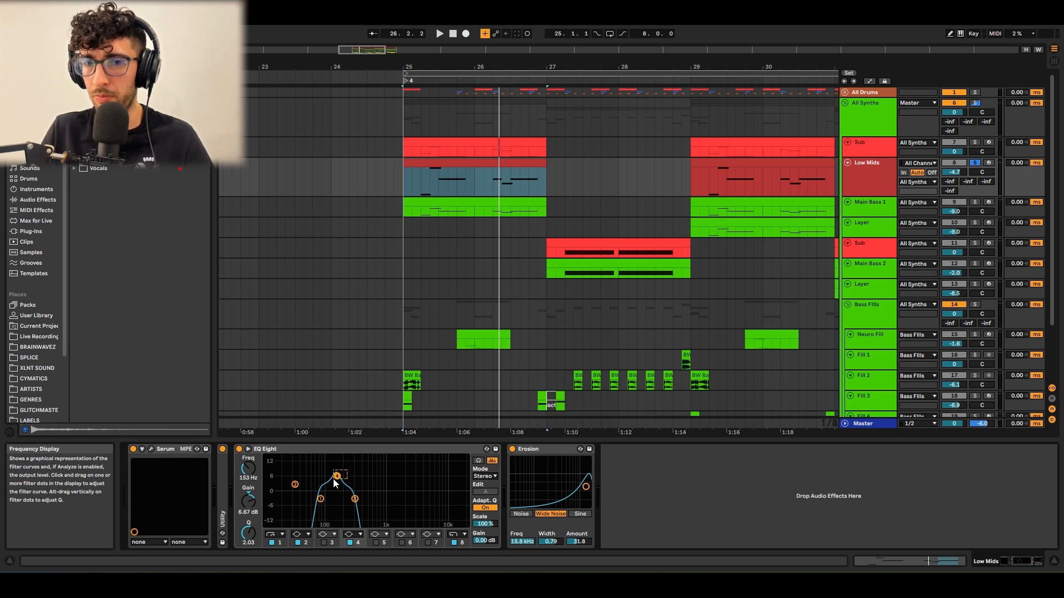
drag(247, 480, 254, 470)
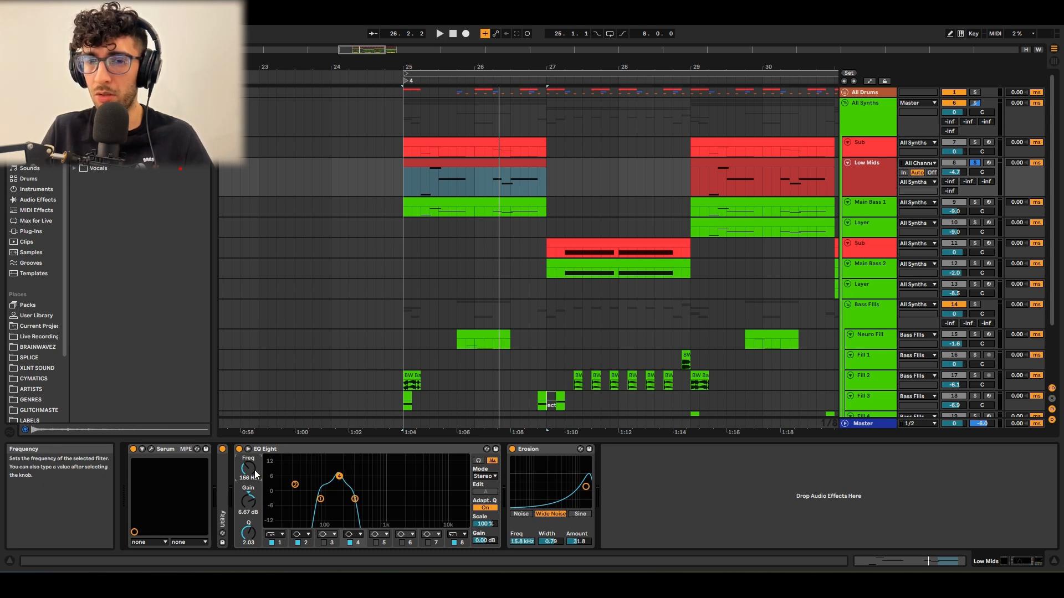
key(ctrl+z)
Audition the Low Mids track and inspect its Erosion device.
key(space)
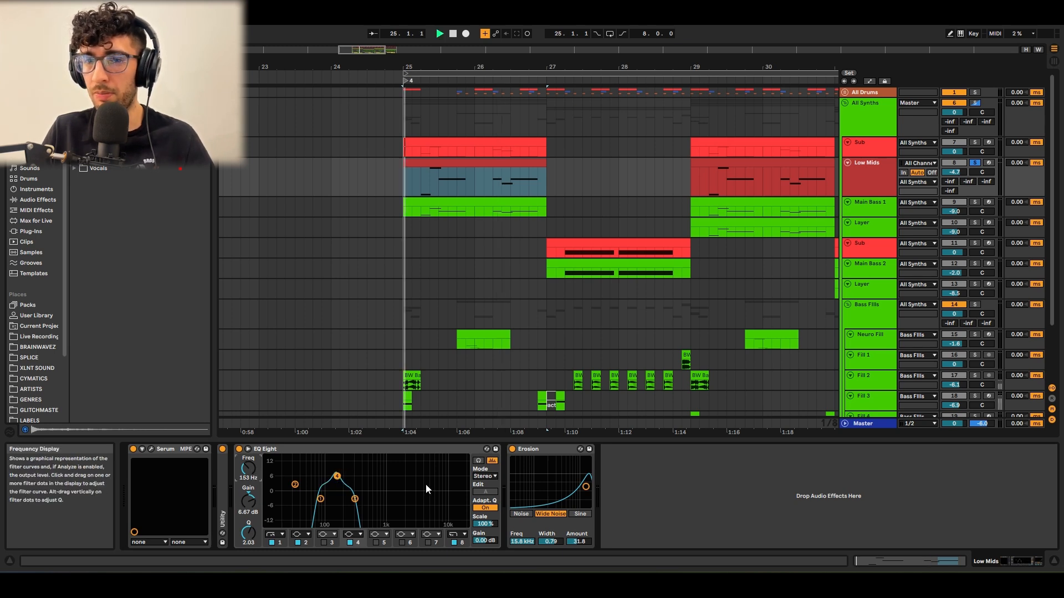
click(534, 454)
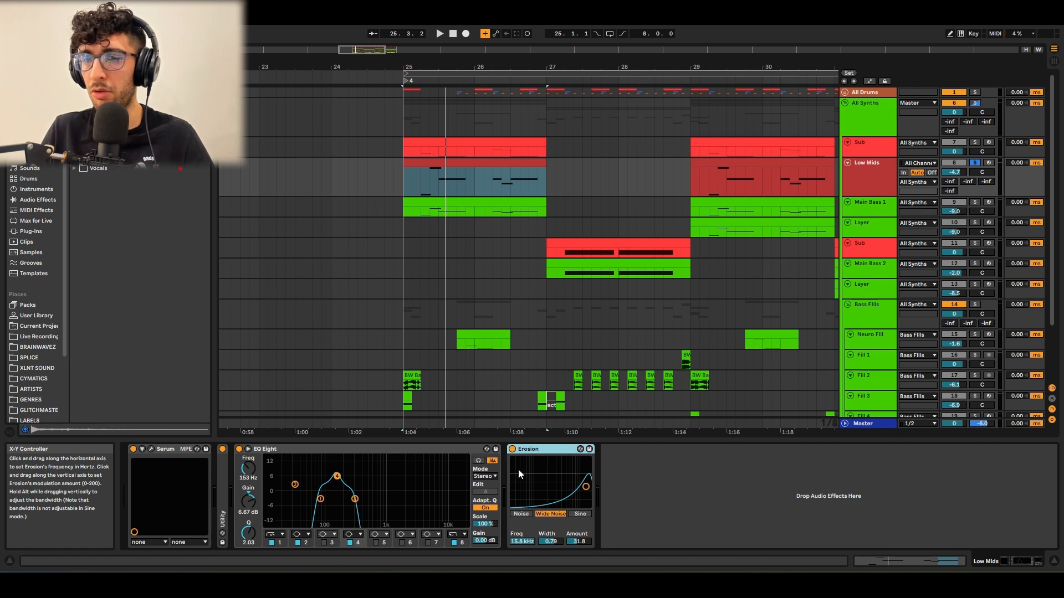
key(space)
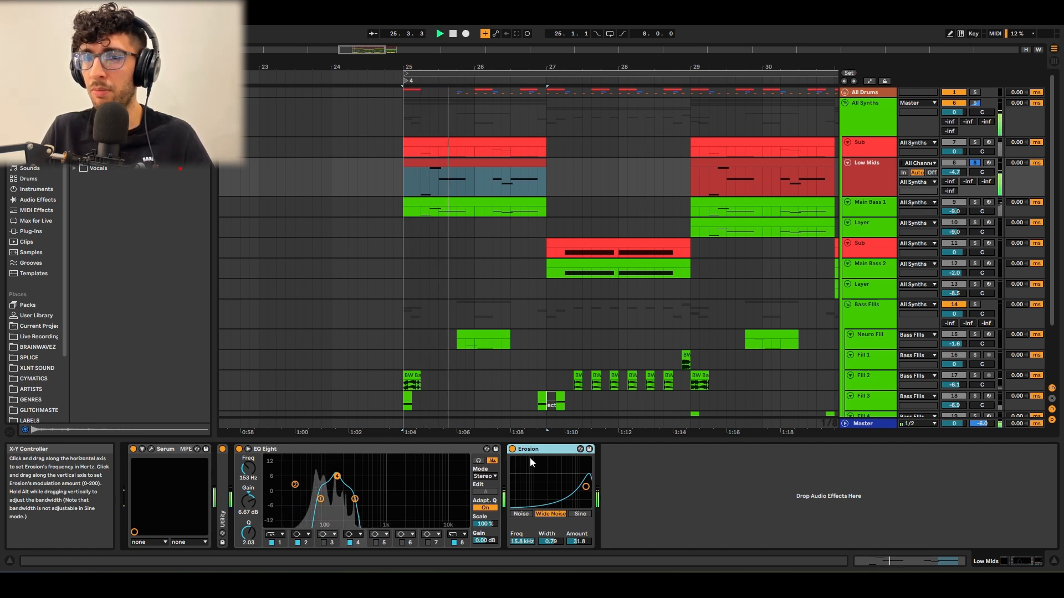
Solo Low Mids and Main Bass 1 together and audition the two layers.
click(886, 199)
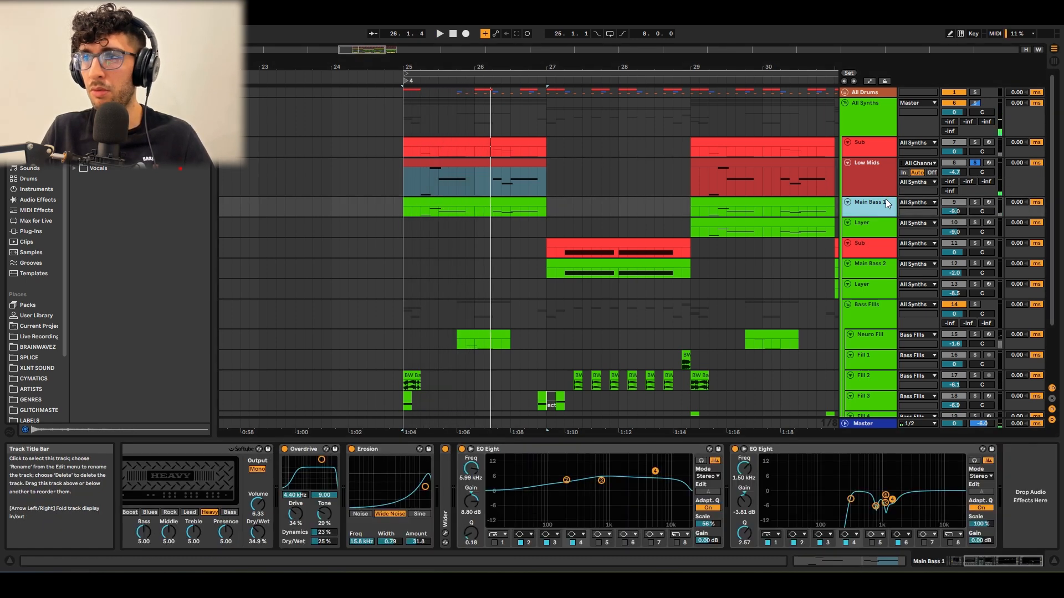
shift+click(881, 189)
key(s)
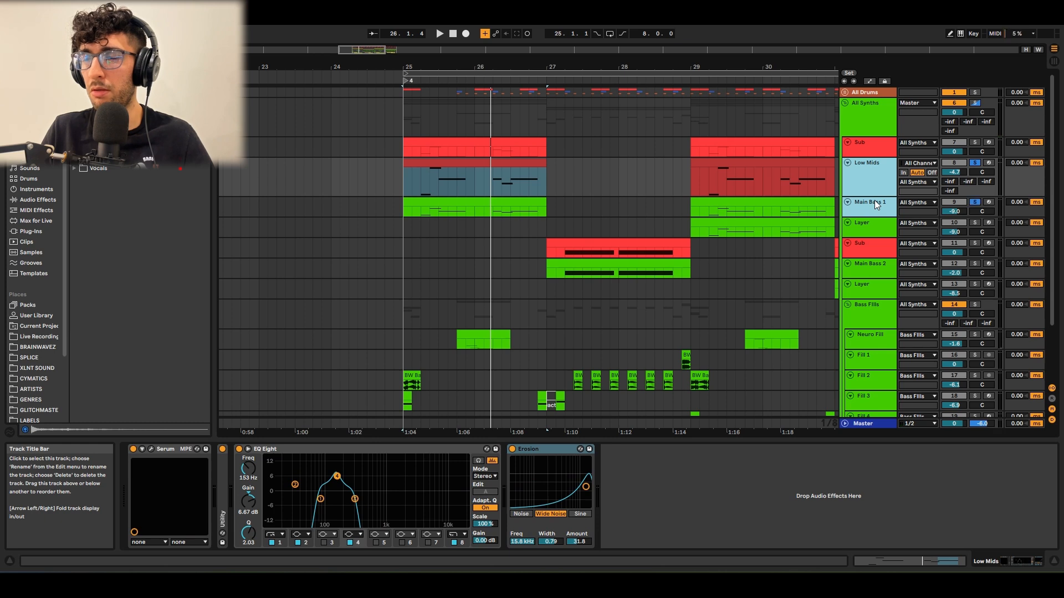
key(space)
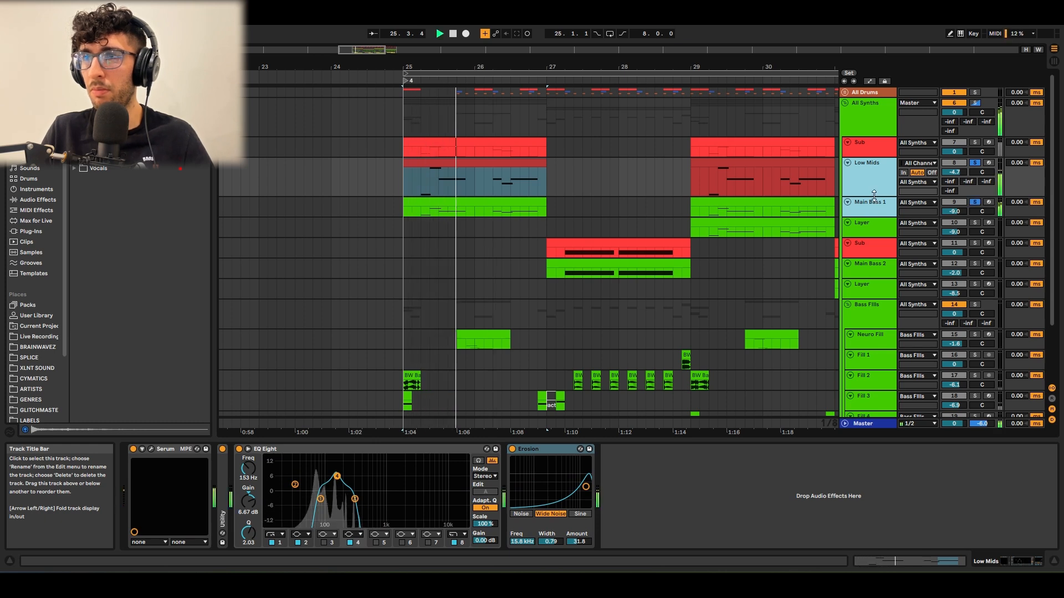
key(space)
Enlarge the Sub track above Low Mids and solo it to show its note pattern.
click(877, 152)
drag(879, 157, 879, 175)
key(s)
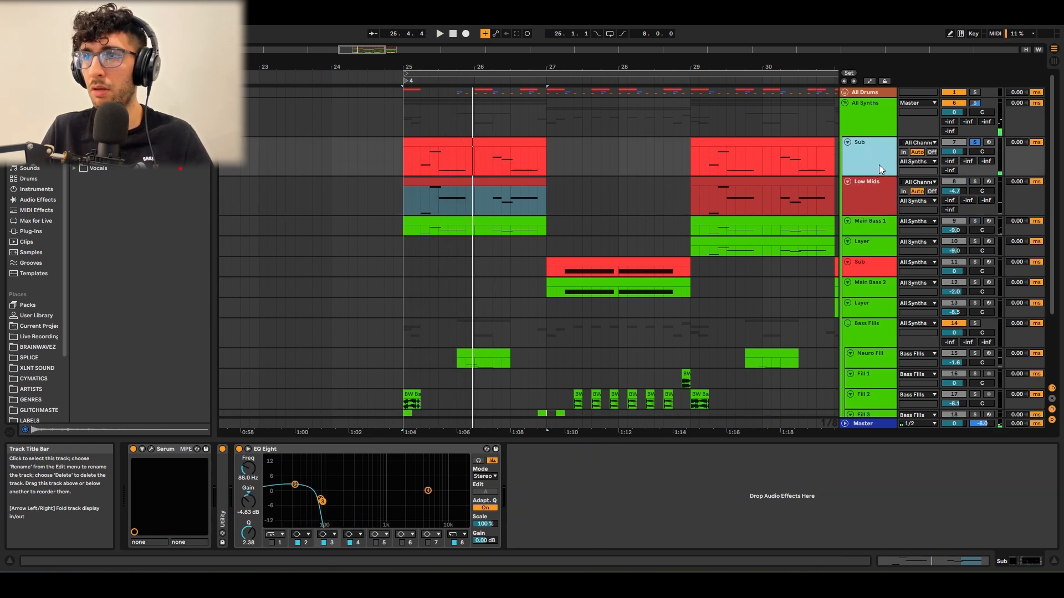
click(434, 165)
scroll(432, 164, up, 3)
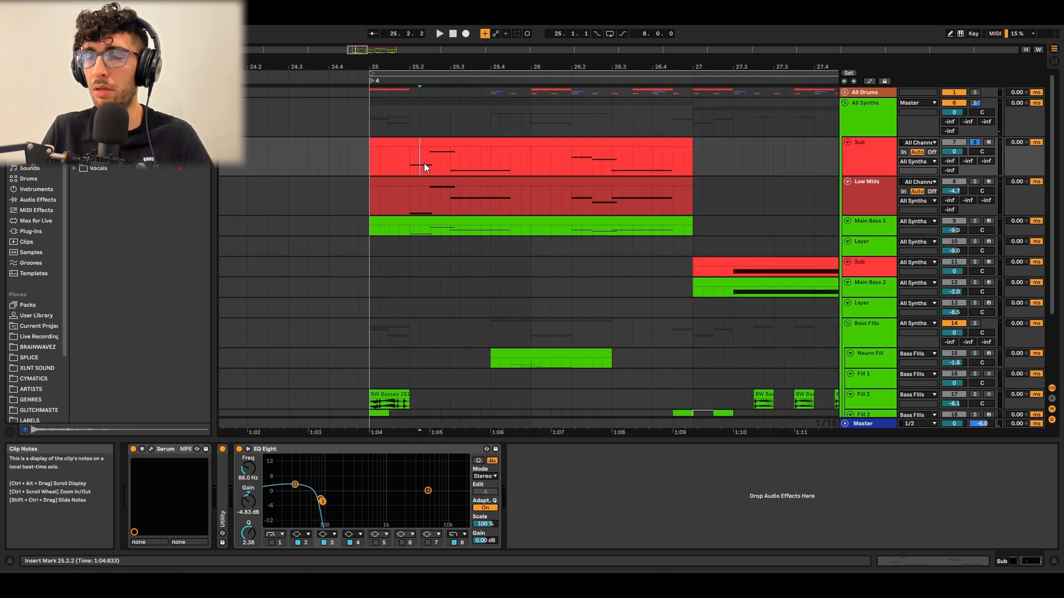
Open Serum on the Sub track, view oscillator A's wavetable and the Tube distortion settings, and close the plug-in window.
click(152, 450)
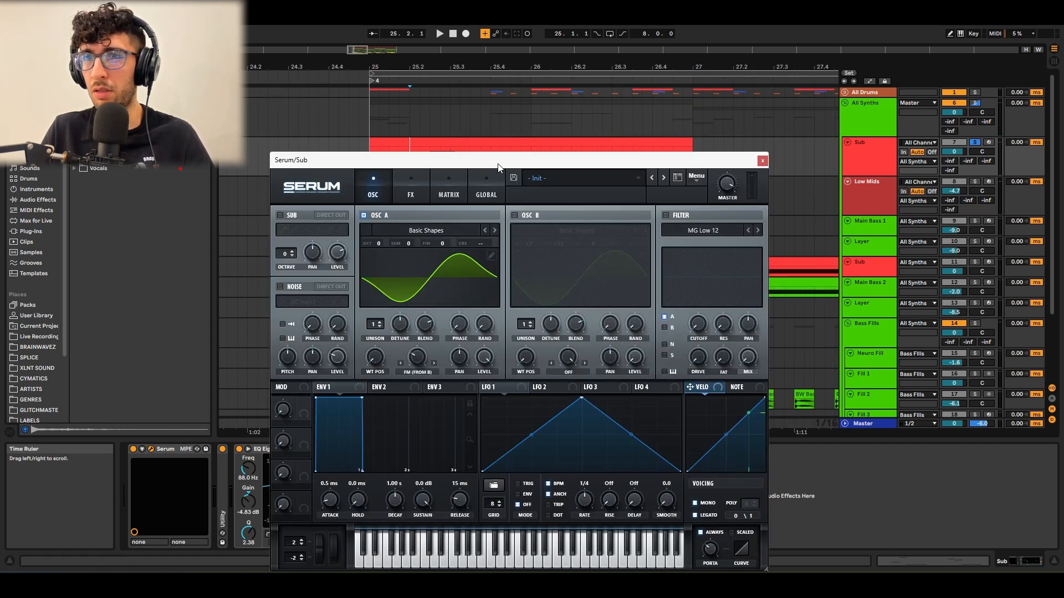
drag(498, 166, 571, 142)
double_click(534, 253)
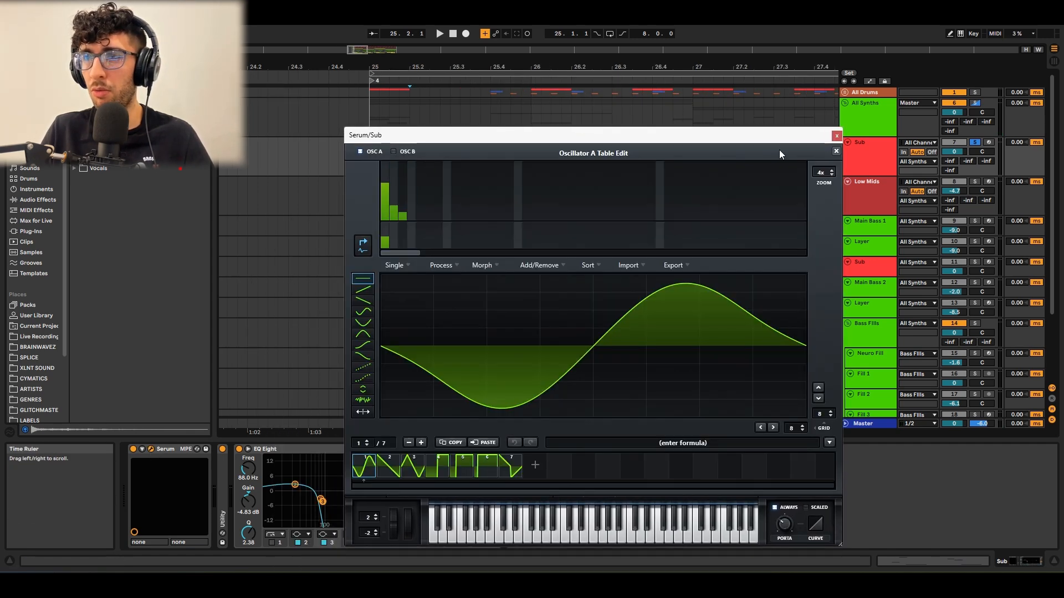
click(836, 151)
click(485, 169)
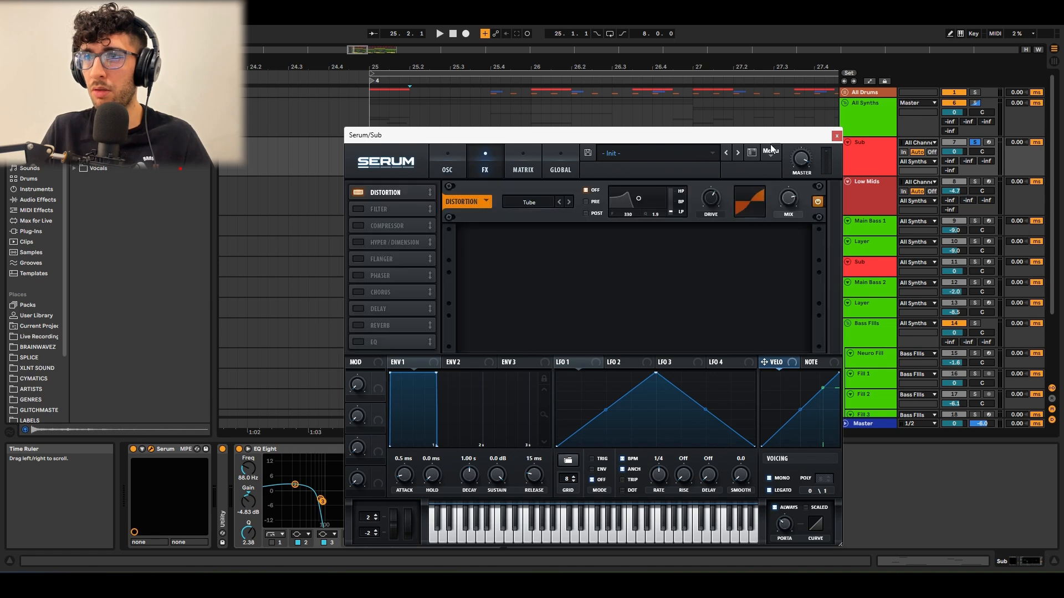
click(836, 136)
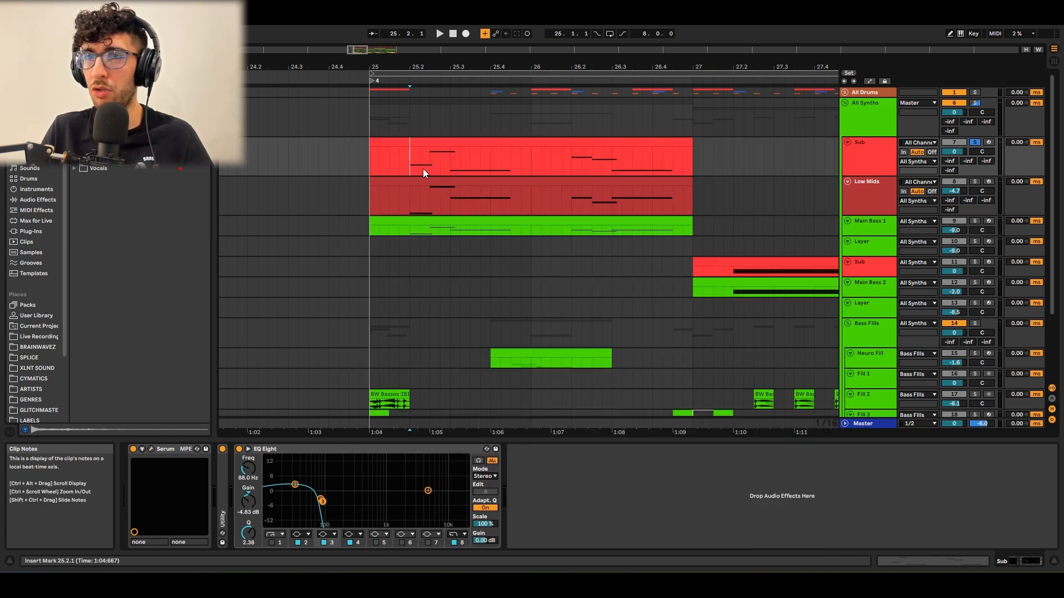
Examine the high-cut band and the lowest band of the EQ Eight on the Sub track.
click(321, 500)
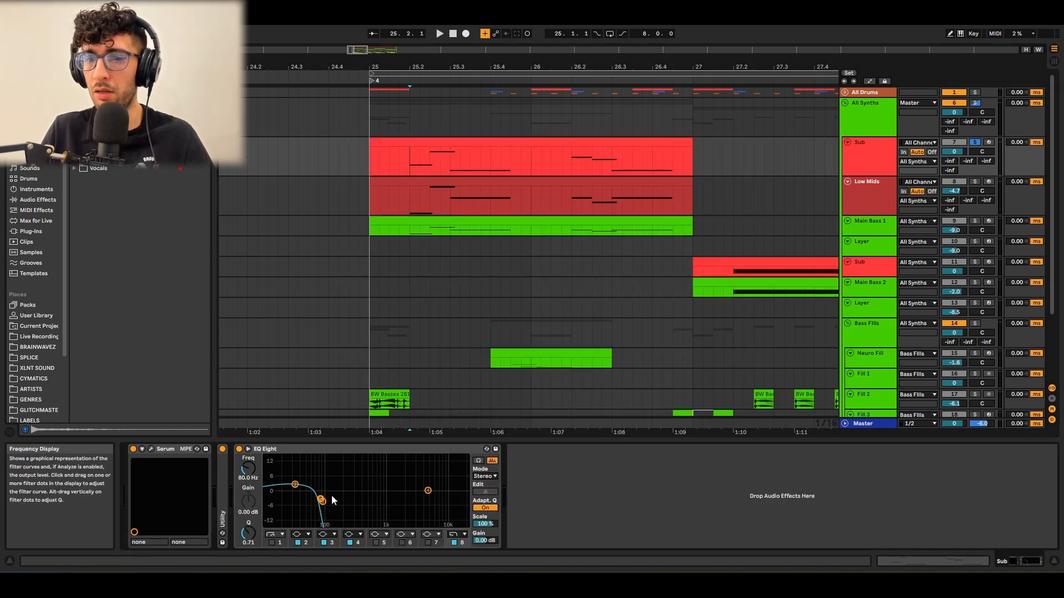
drag(297, 492, 302, 485)
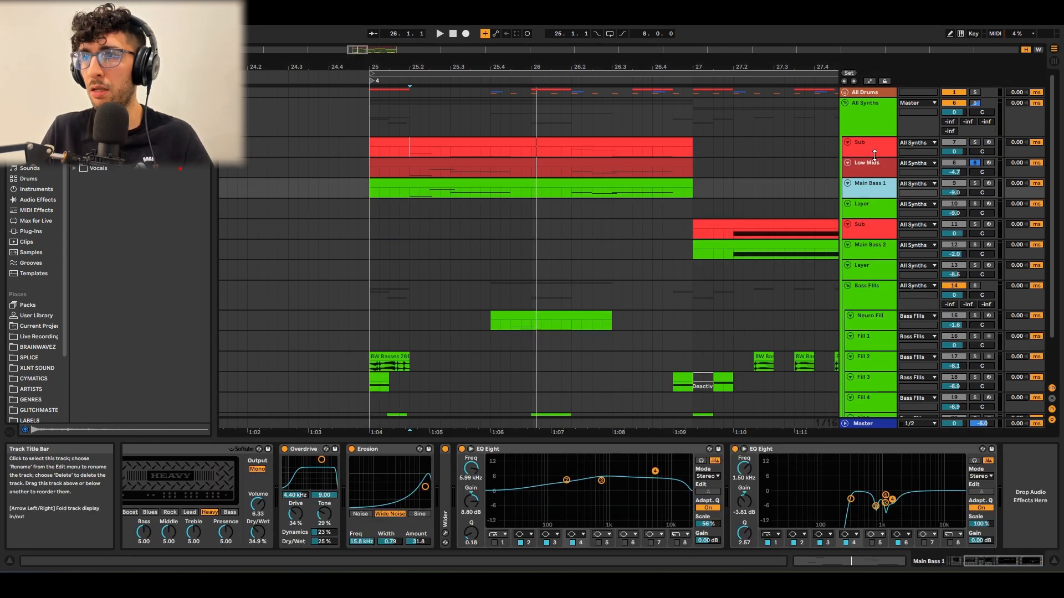
Solo Sub, Low Mids and Main Bass 1 together and audition the three layers.
shift+click(869, 150)
key(space)
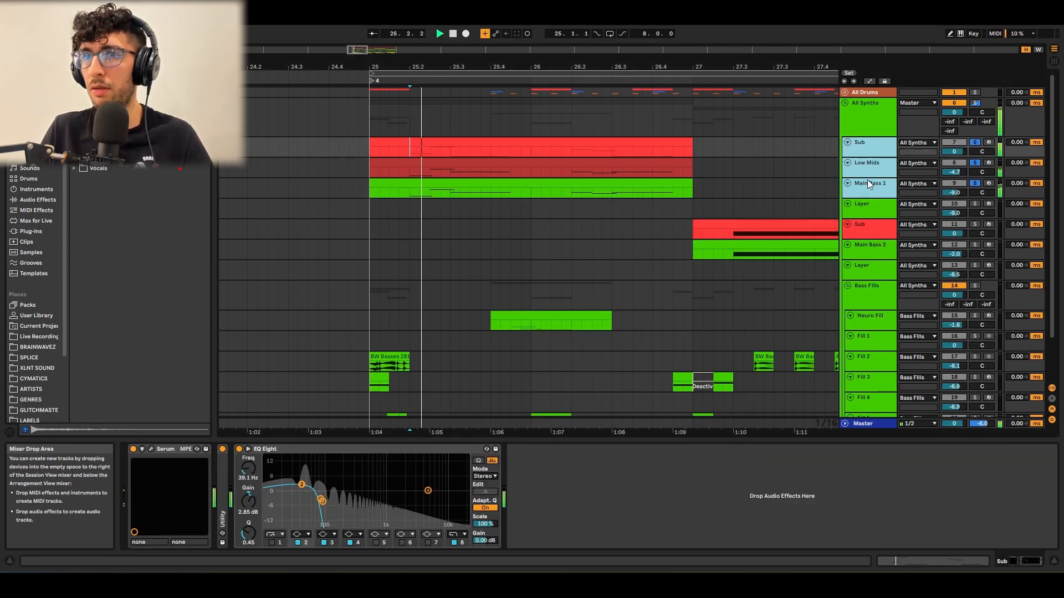
click(461, 226)
key(space)
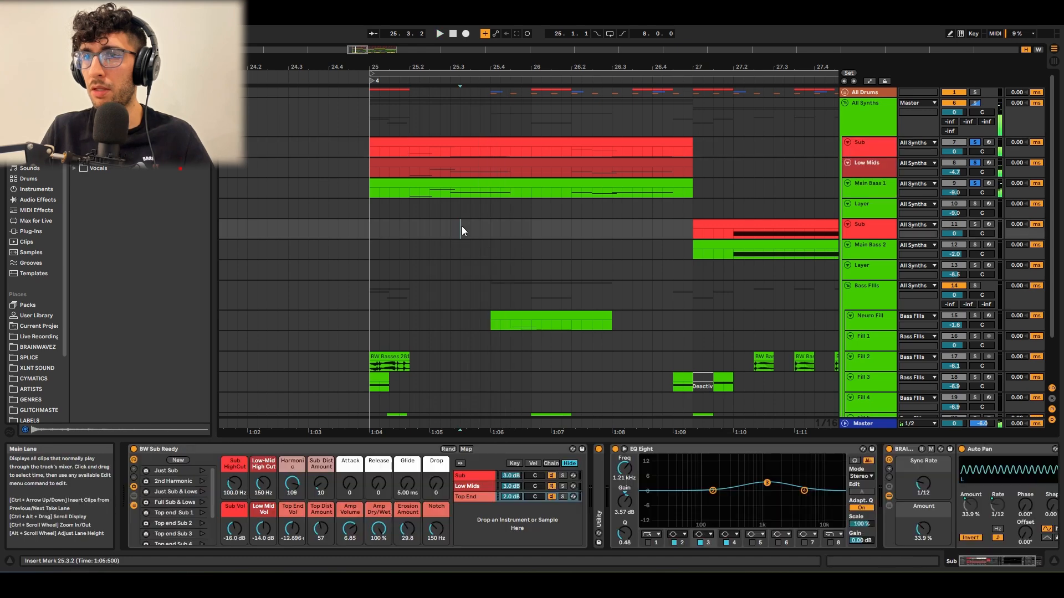
Select the first audio clip on the Fill 2 track at bar 25 and solo that track.
scroll(471, 208, down, 2)
scroll(553, 231, up, 2)
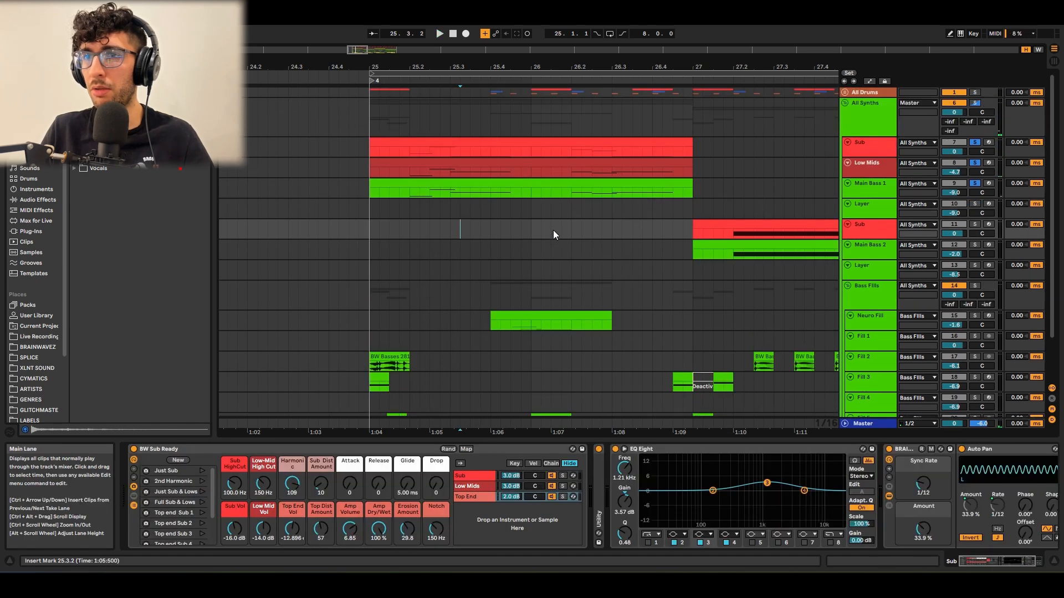
scroll(553, 232, down, 2)
click(380, 288)
click(382, 314)
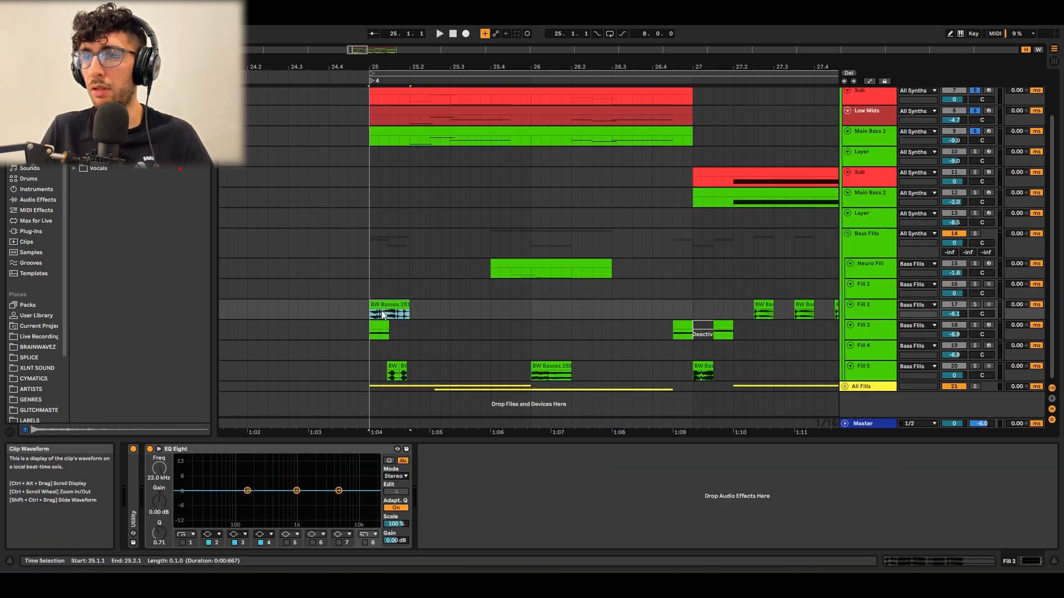
key(s)
Solo Fill 5 and audition its clip at bar 26 and its short clips just after bar 25.
click(545, 369)
key(s)
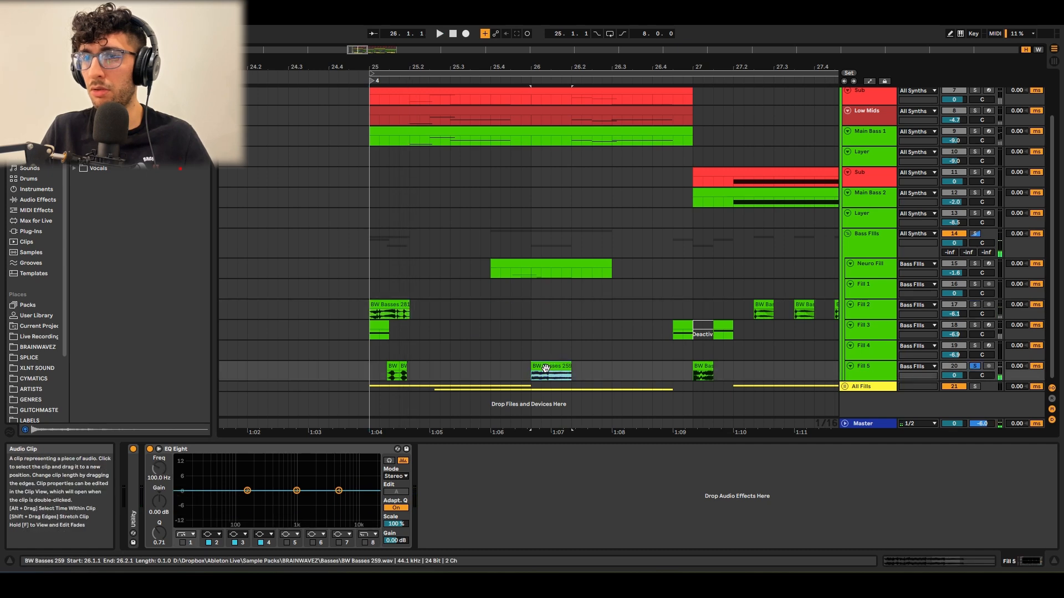
key(space)
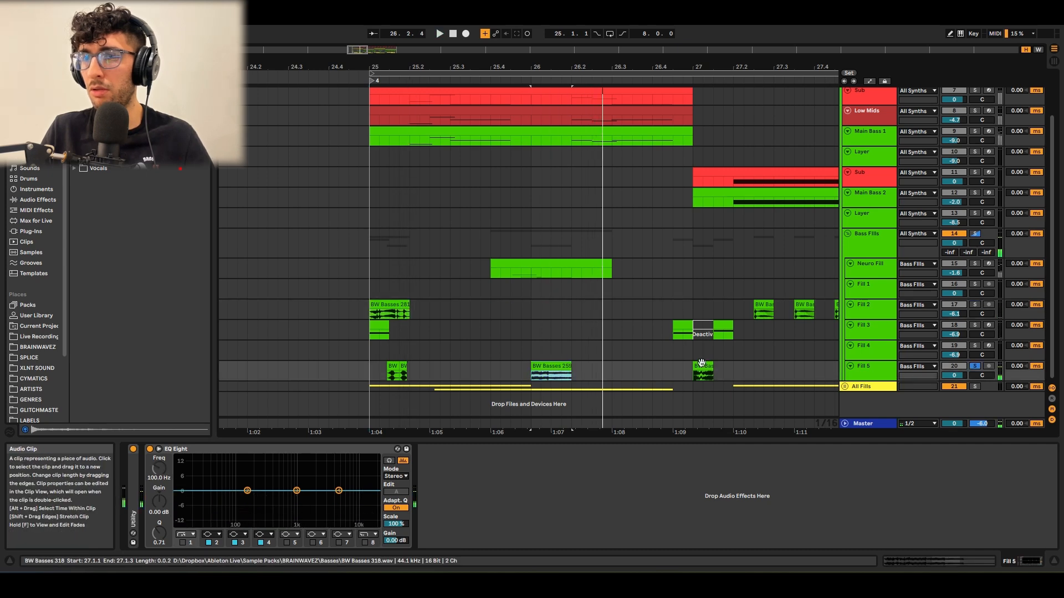
click(390, 372)
key(s)
key(space)
Solo Fill 3 and audition its MIDI clip at bar 25 with the Eazy Wubs rack.
click(375, 327)
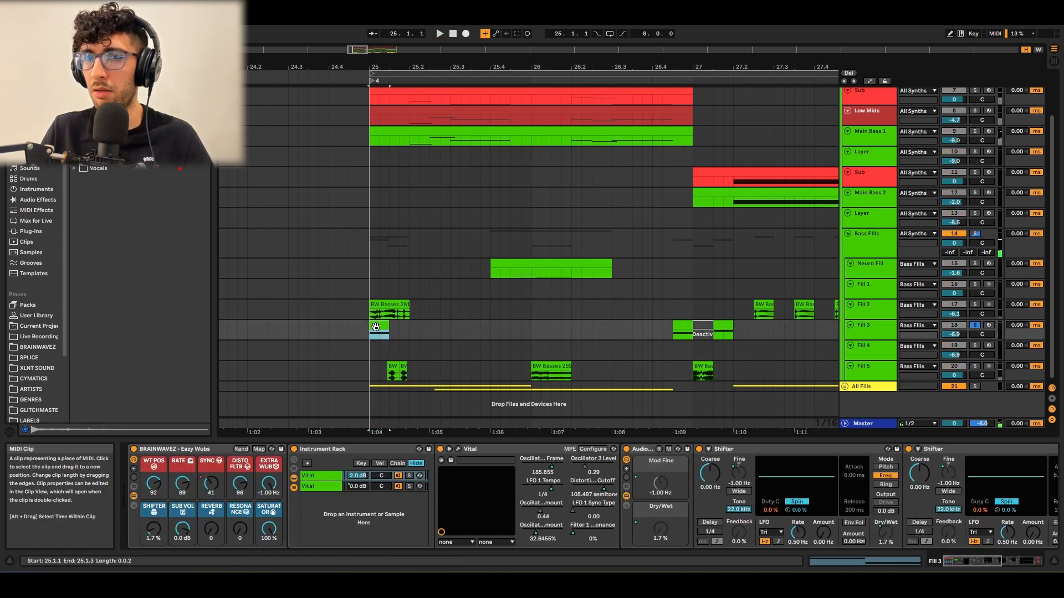
key(s)
key(space)
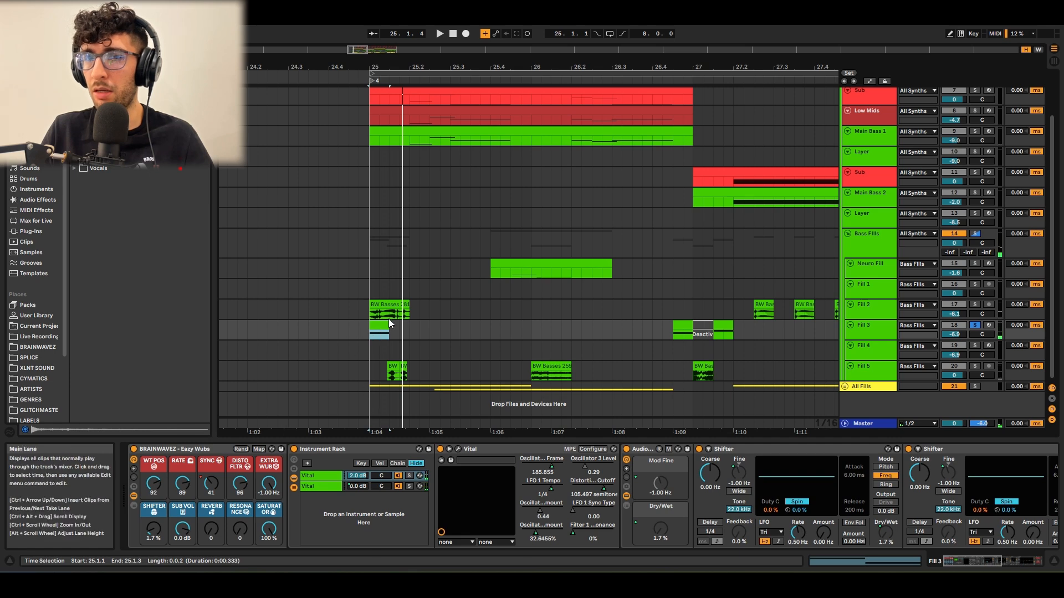
key(space)
key(space)
click(521, 333)
click(381, 334)
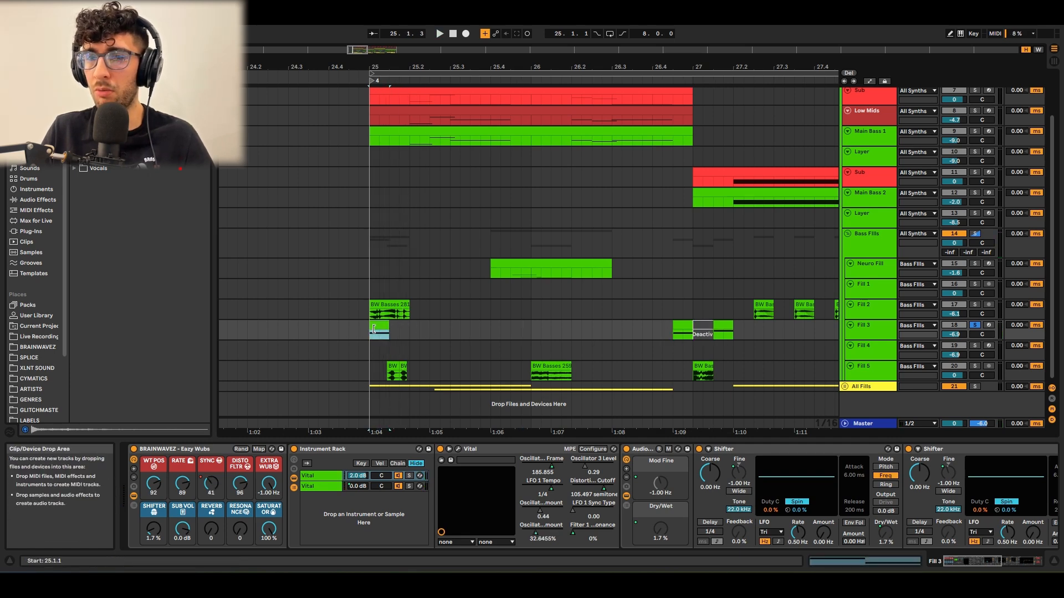
Solo the Neuro Fill track and audition its clip from position 25.4.3.
click(521, 271)
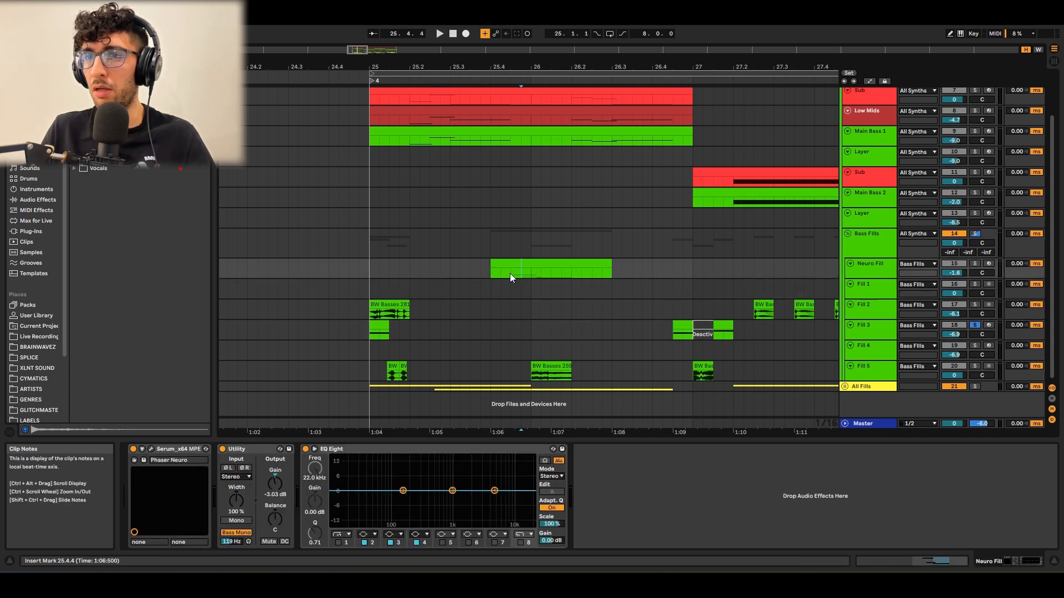
key(s)
click(503, 266)
click(481, 271)
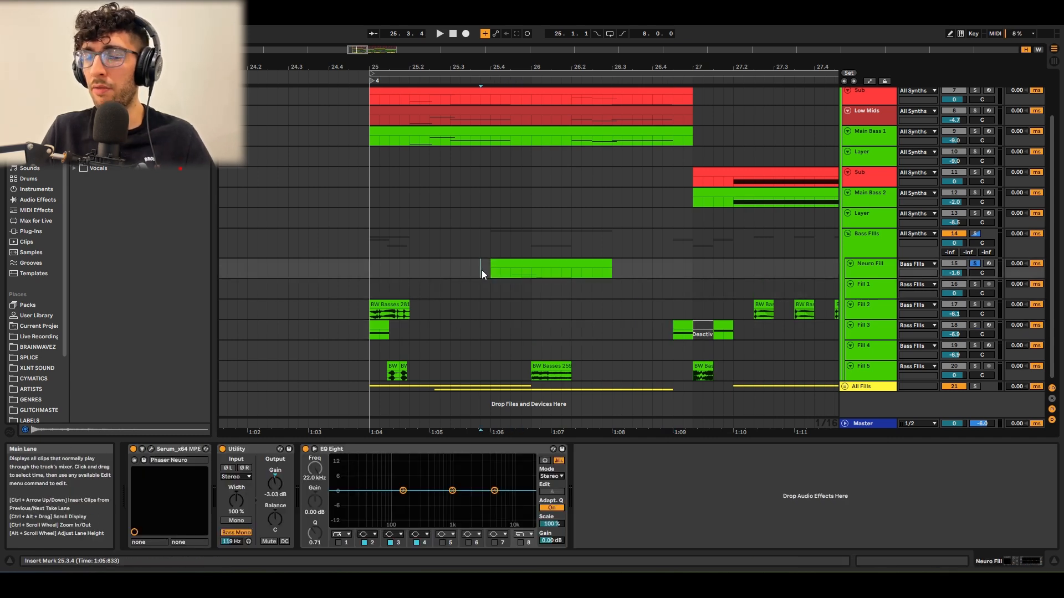
click(492, 273)
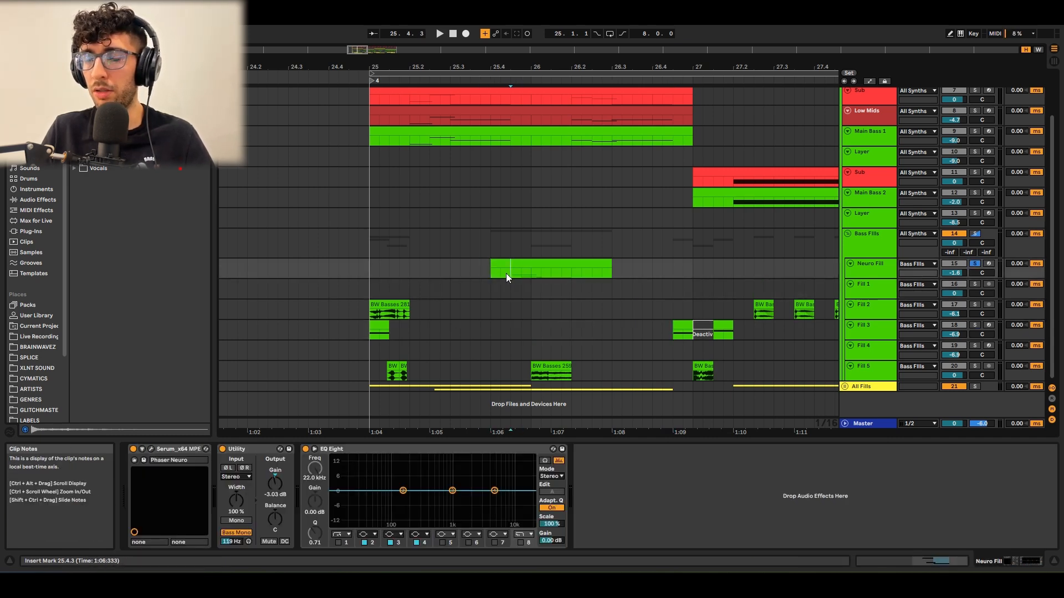
key(space)
key(space)
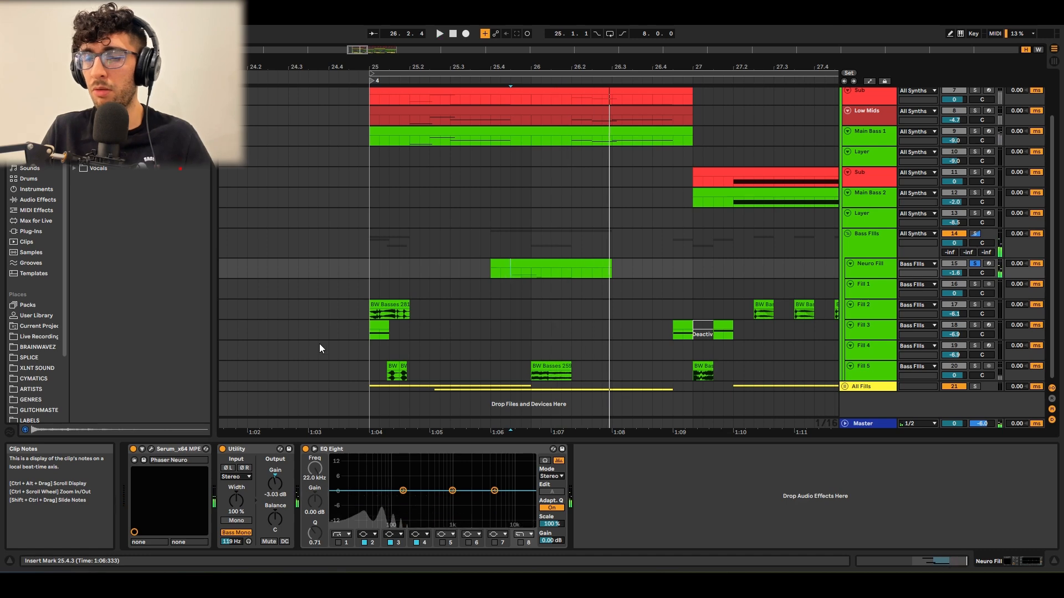
Open Serum on the Neuro Fill track and view its LFO 1 and LFO 2 shapes and Phaser settings.
click(150, 452)
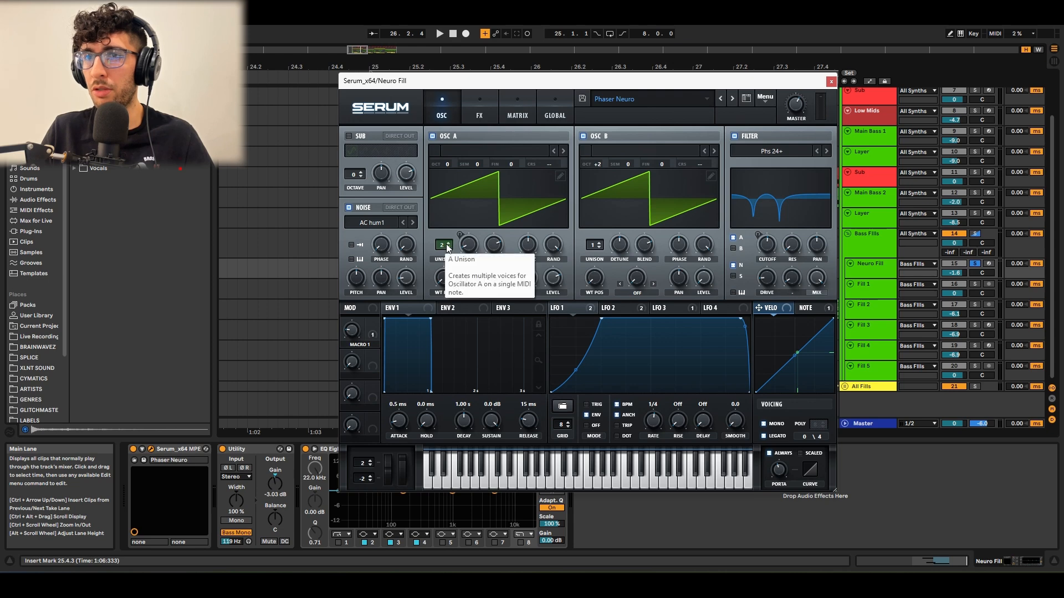
click(617, 310)
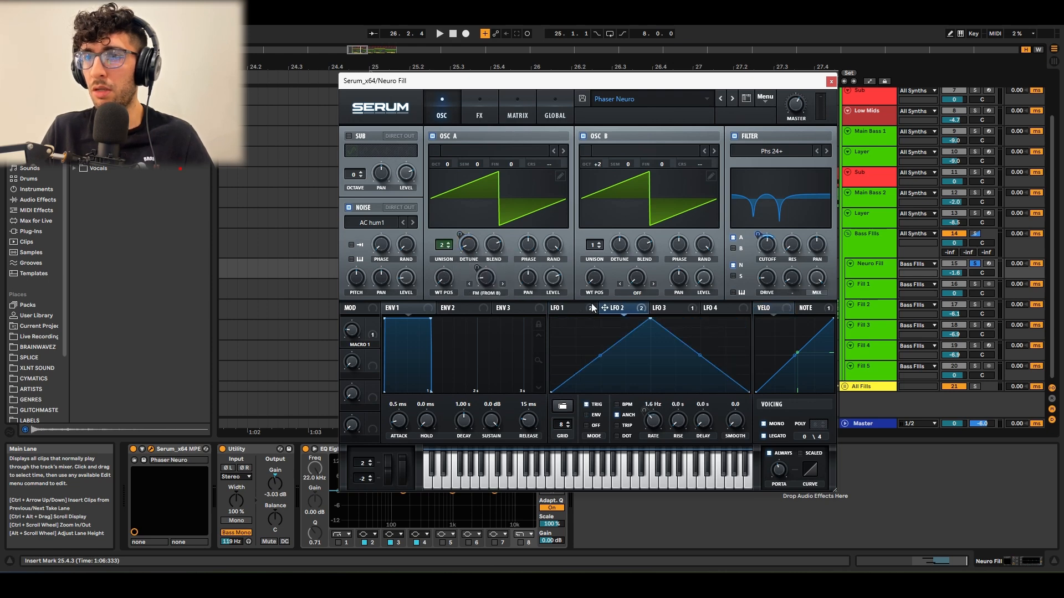
click(581, 309)
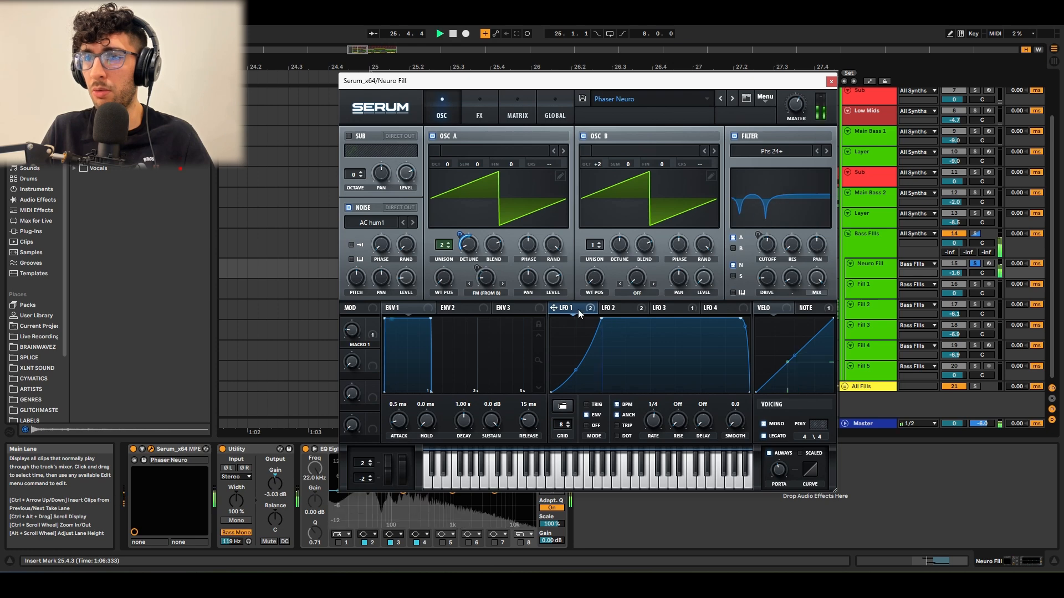
click(486, 121)
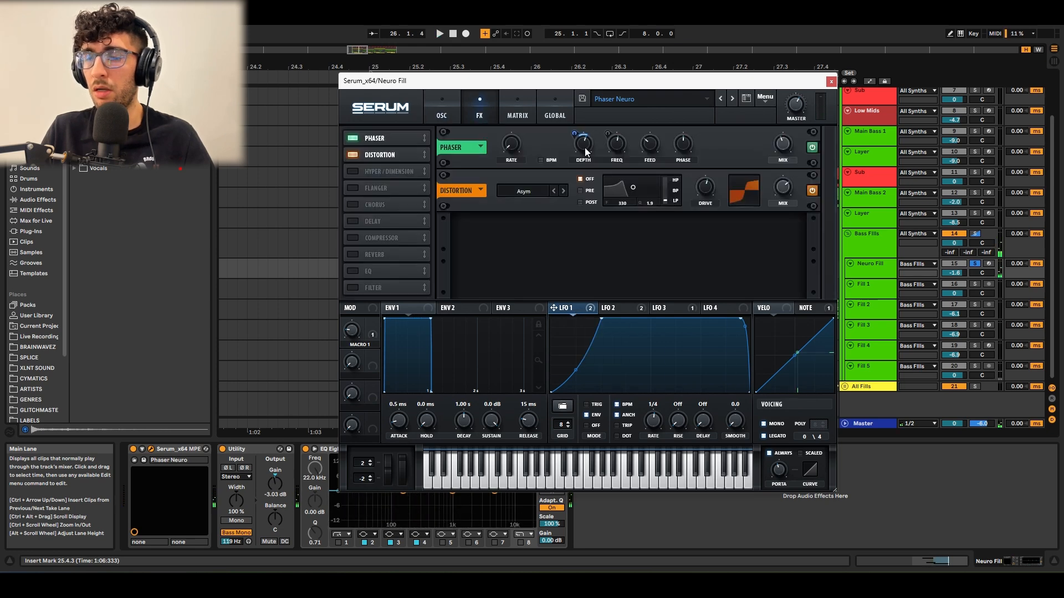
click(444, 108)
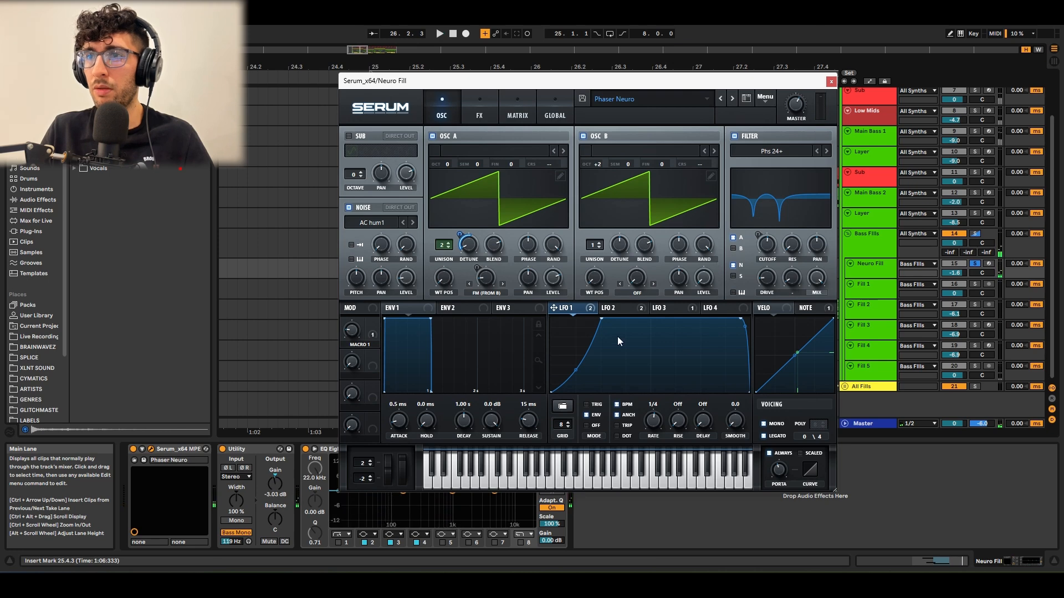
Check the Flanges filter types while keeping Phs 24+, and view LFO 2's modulation of the filter cutoff.
click(766, 156)
mouse_move(758, 192)
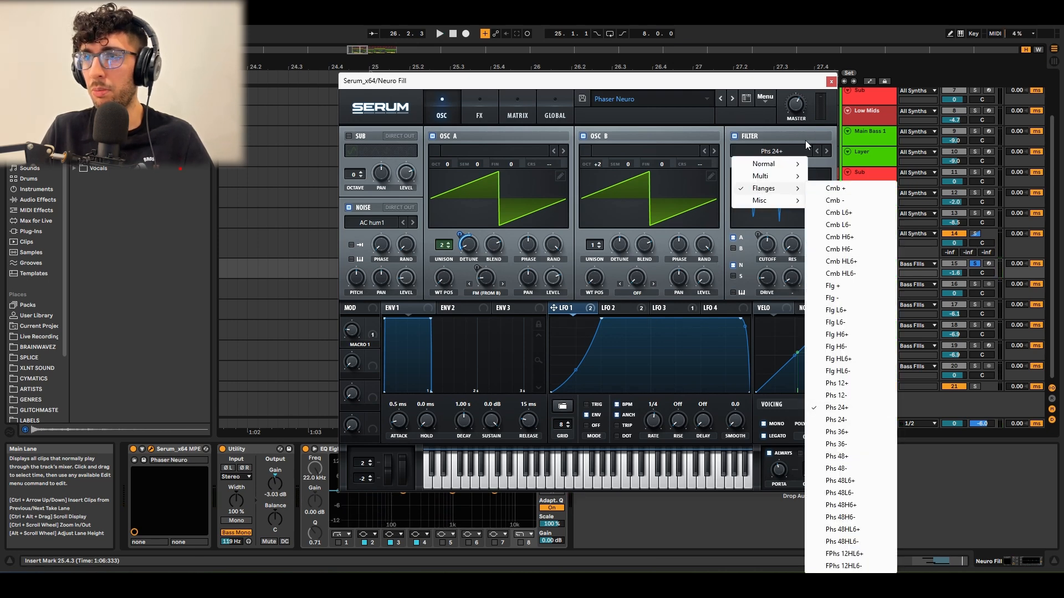
click(782, 135)
click(606, 308)
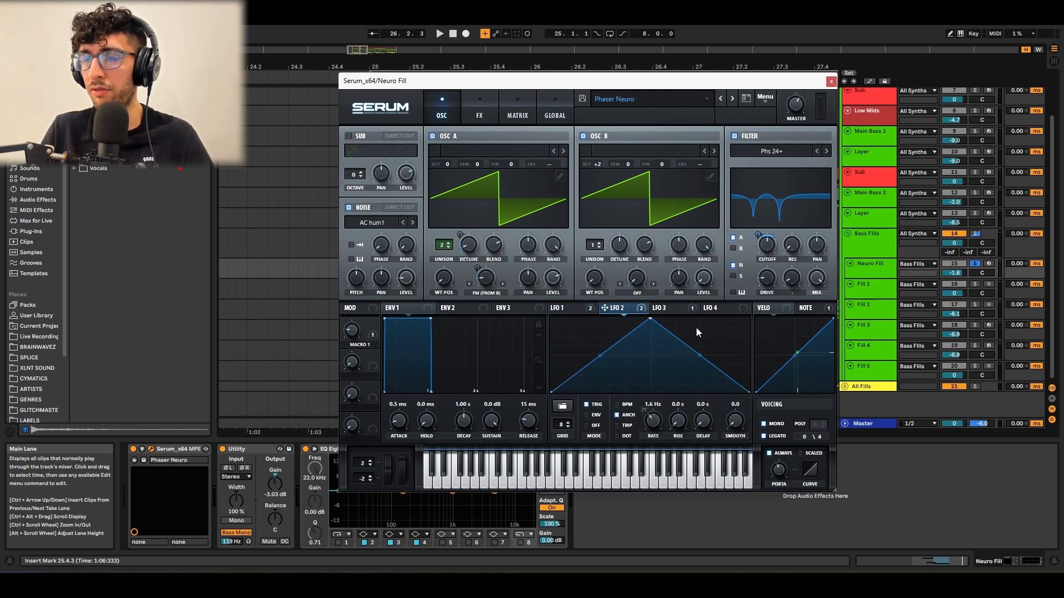
Audition the fill while examining the noise source and oscillator B's octave, and view LFO 3's modulation of oscillator A's FM.
key(space)
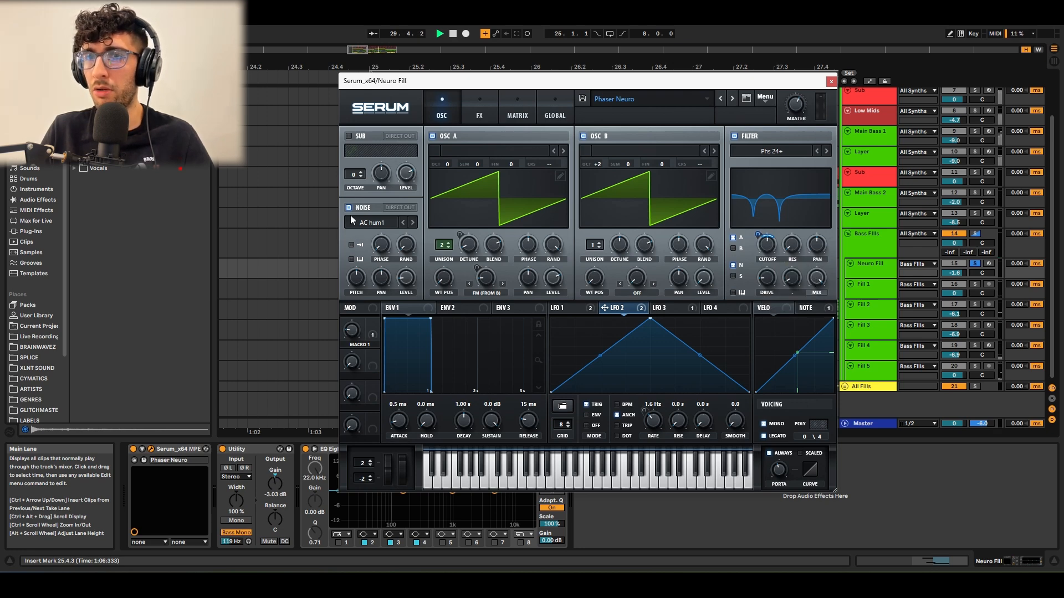
mouse_move(407, 286)
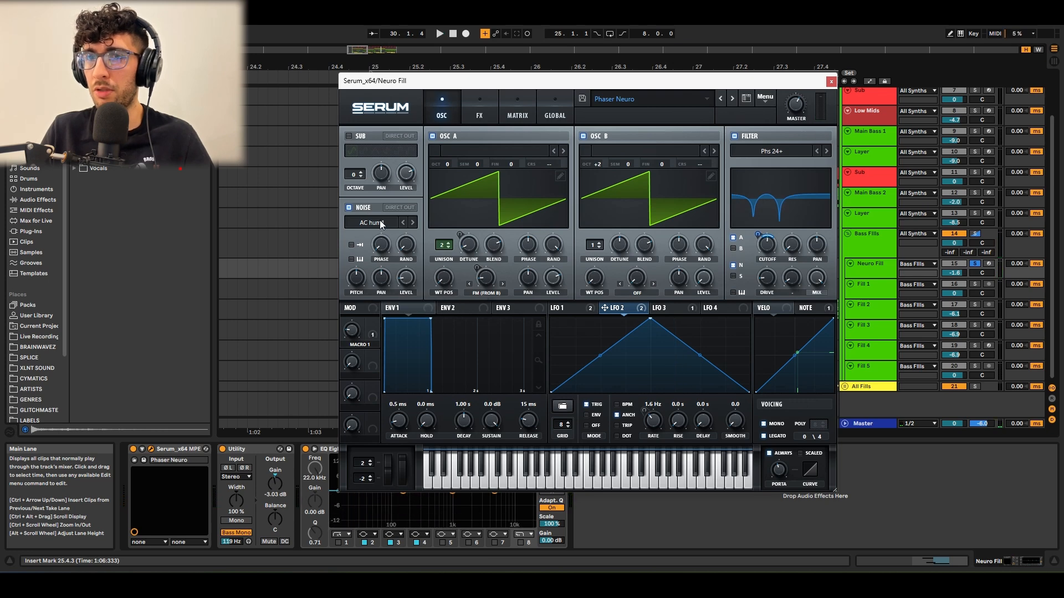
key(space)
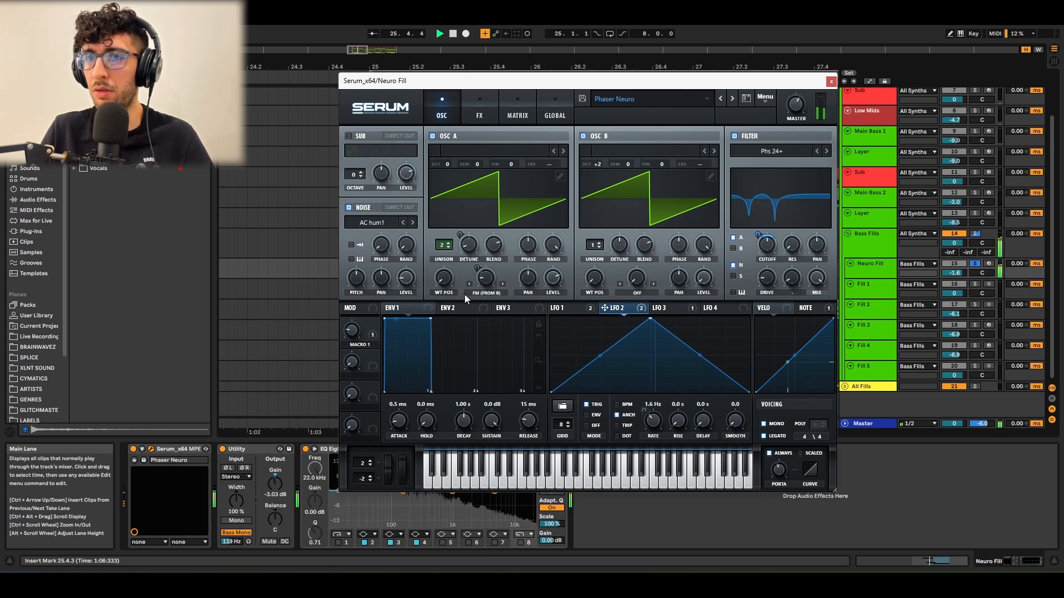
key(space)
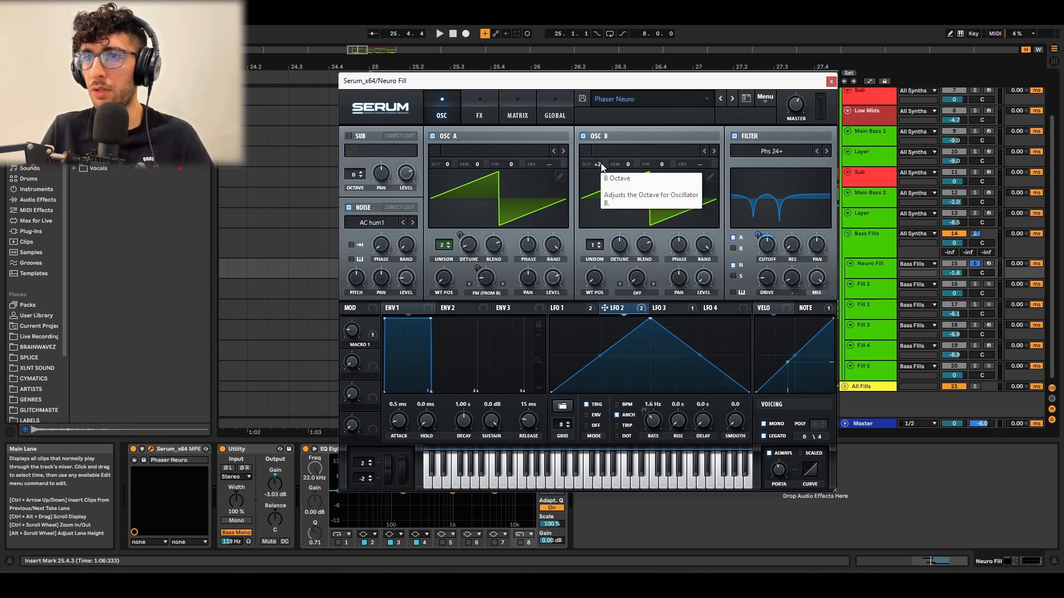
key(space)
key(space)
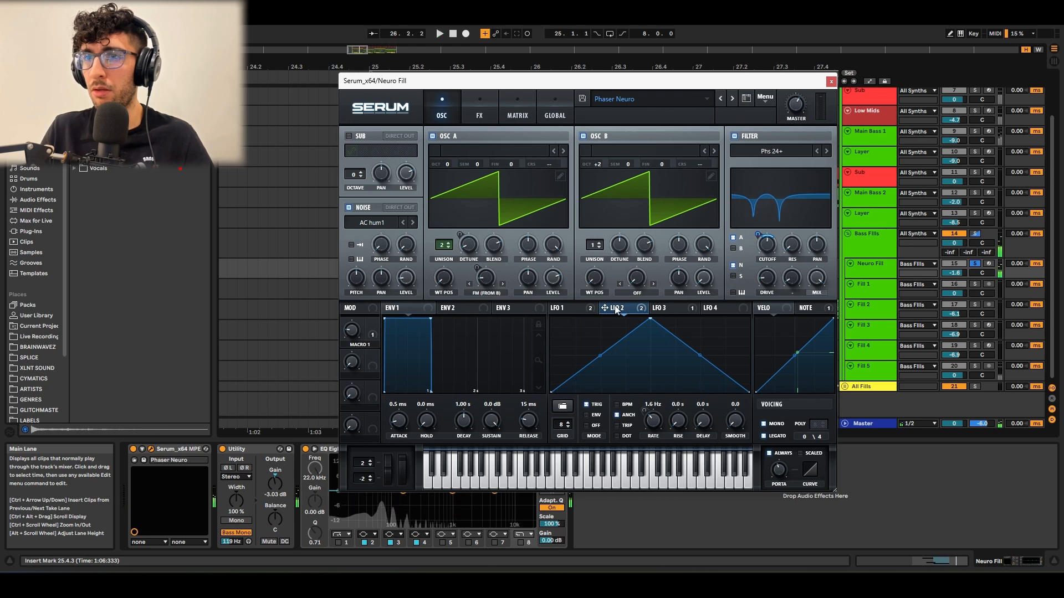
click(673, 308)
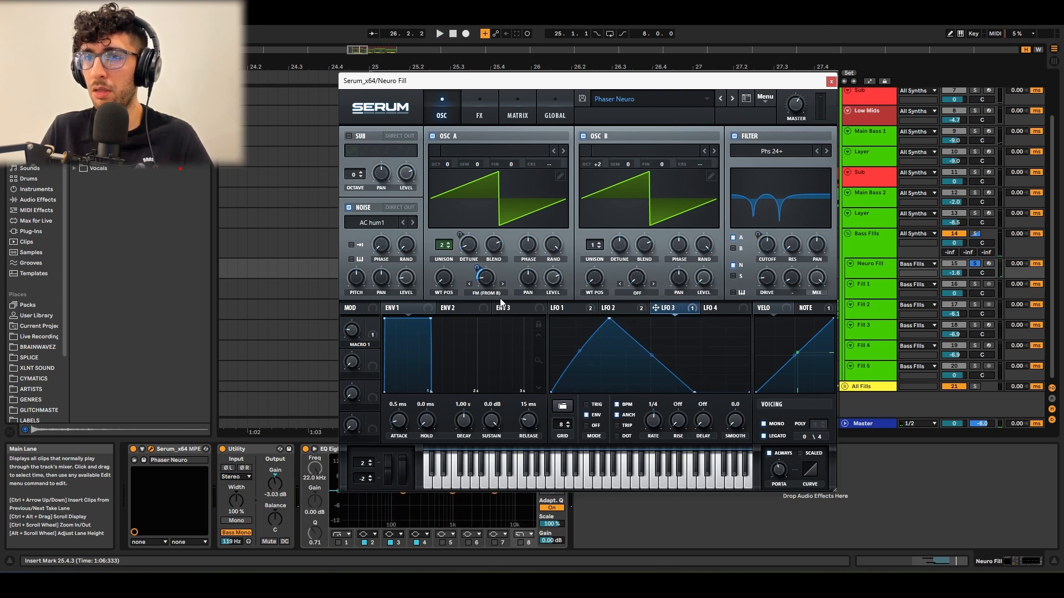
mouse_move(493, 281)
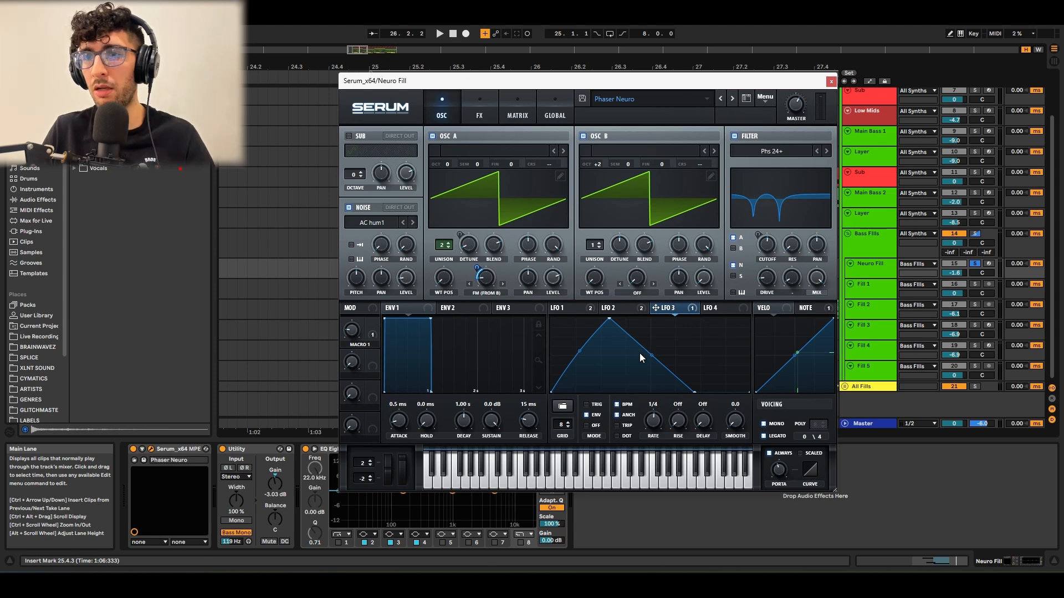
Compare Serum's oscillator section with its Phaser and Distortion effects, finishing on the effects.
click(474, 114)
click(446, 105)
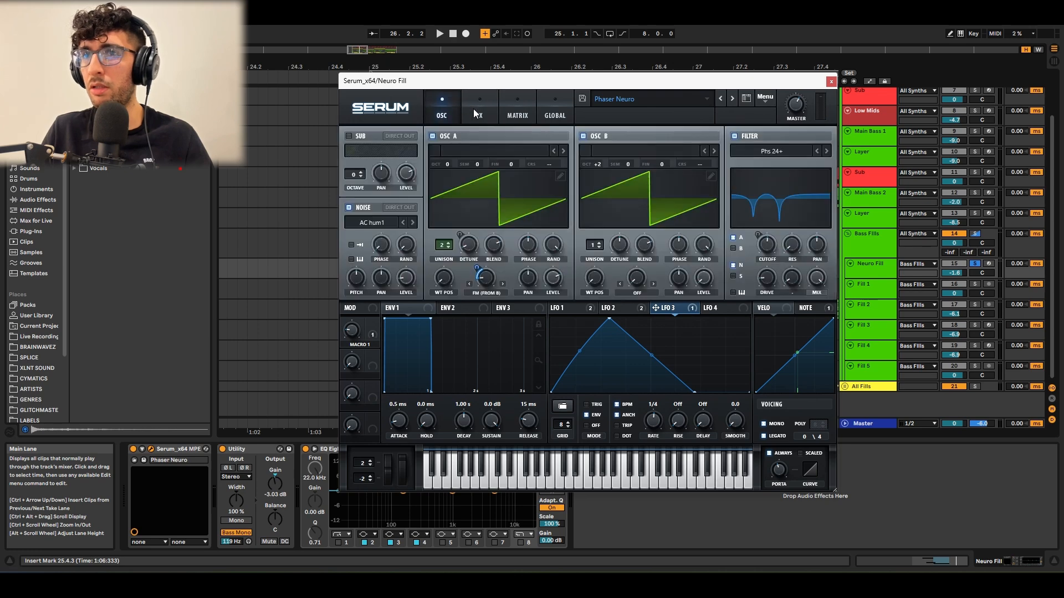
click(473, 109)
click(444, 103)
click(464, 105)
click(451, 108)
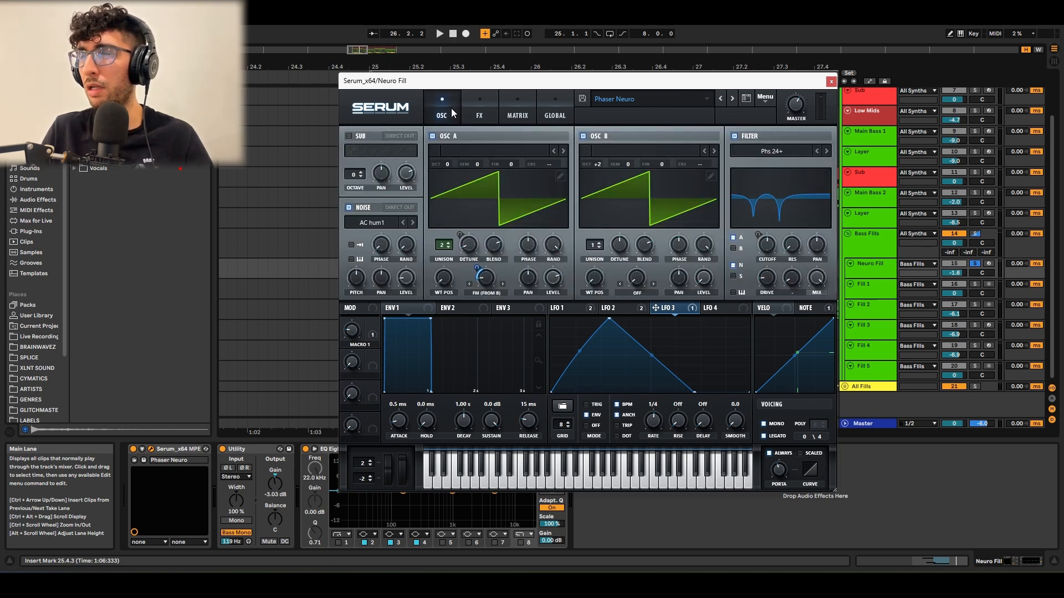
click(466, 109)
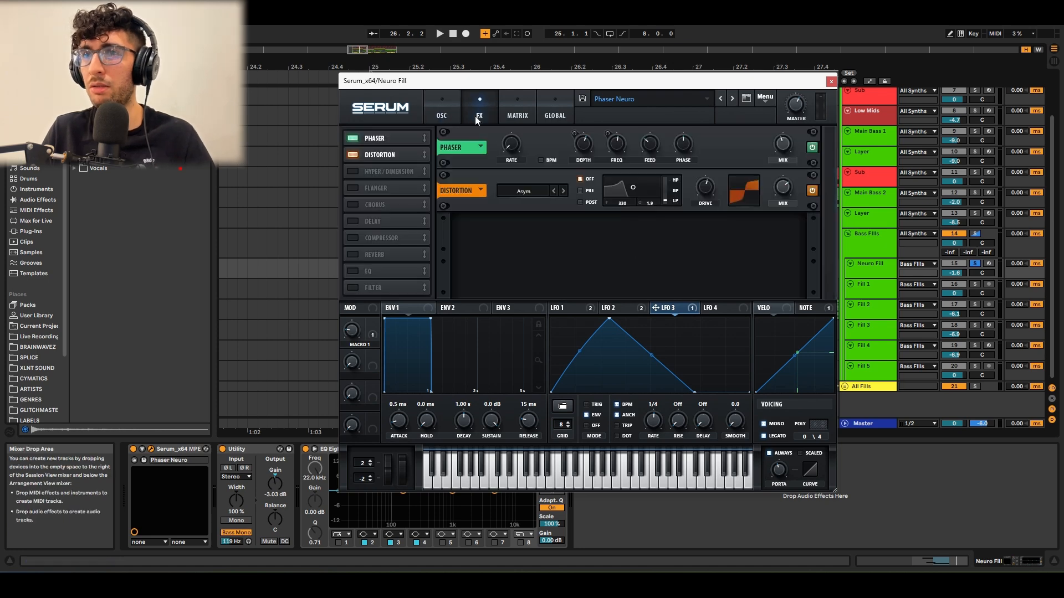
click(458, 108)
click(463, 113)
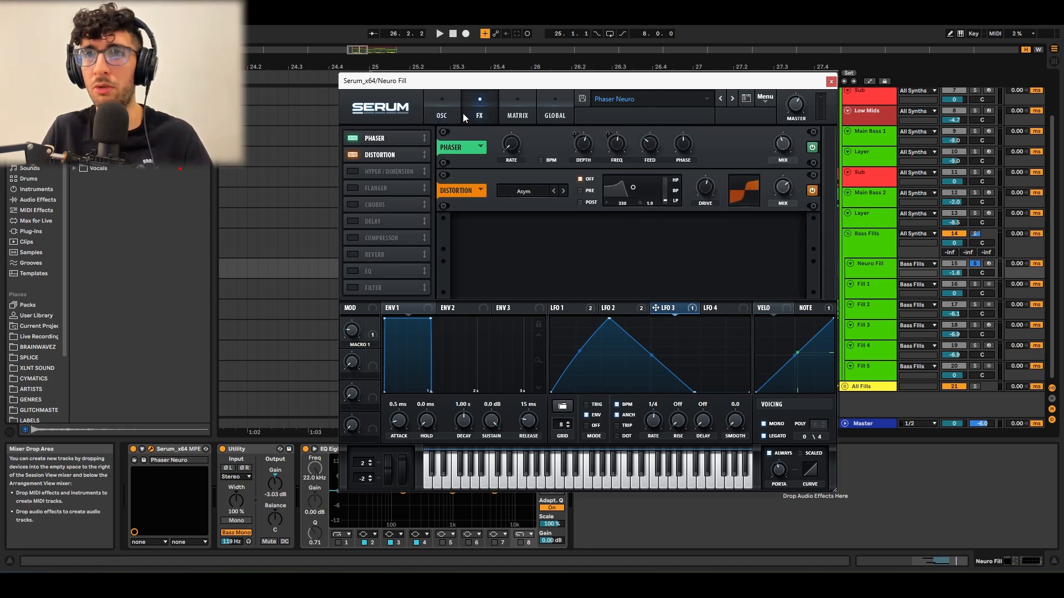
Examine how LFO 1 modulates the Phaser's depth and LFO 2 its frequency, auditioning the fill.
click(578, 308)
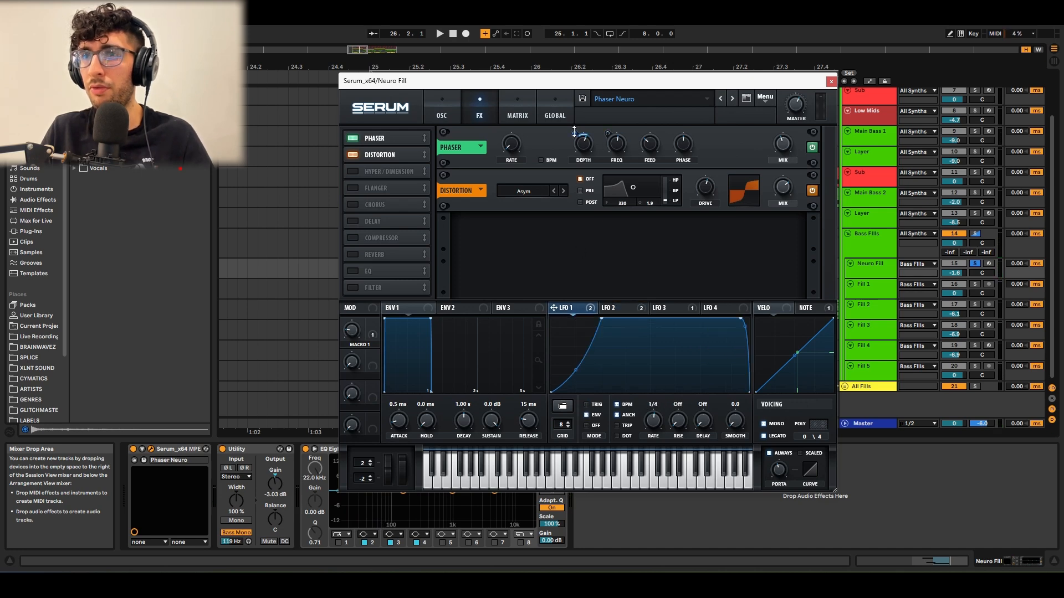
mouse_move(574, 131)
key(space)
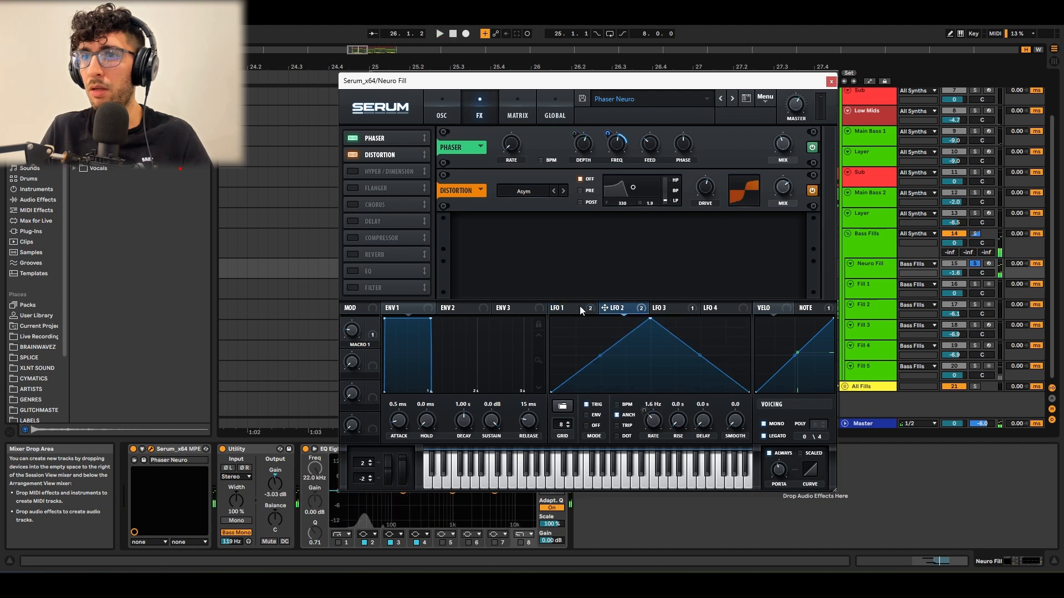
key(space)
click(624, 306)
click(574, 309)
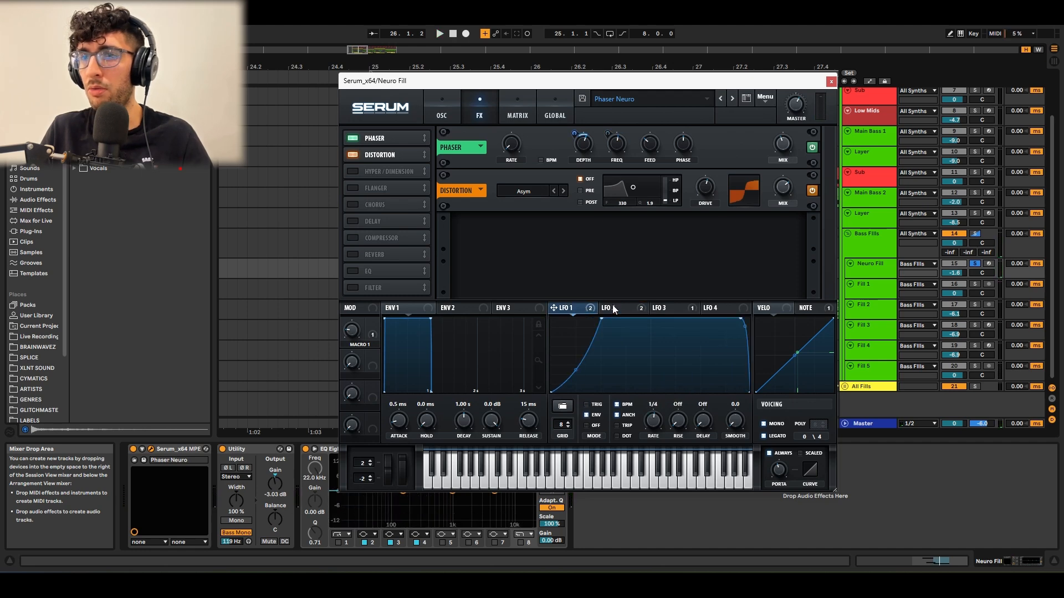
click(614, 308)
click(576, 308)
mouse_move(580, 133)
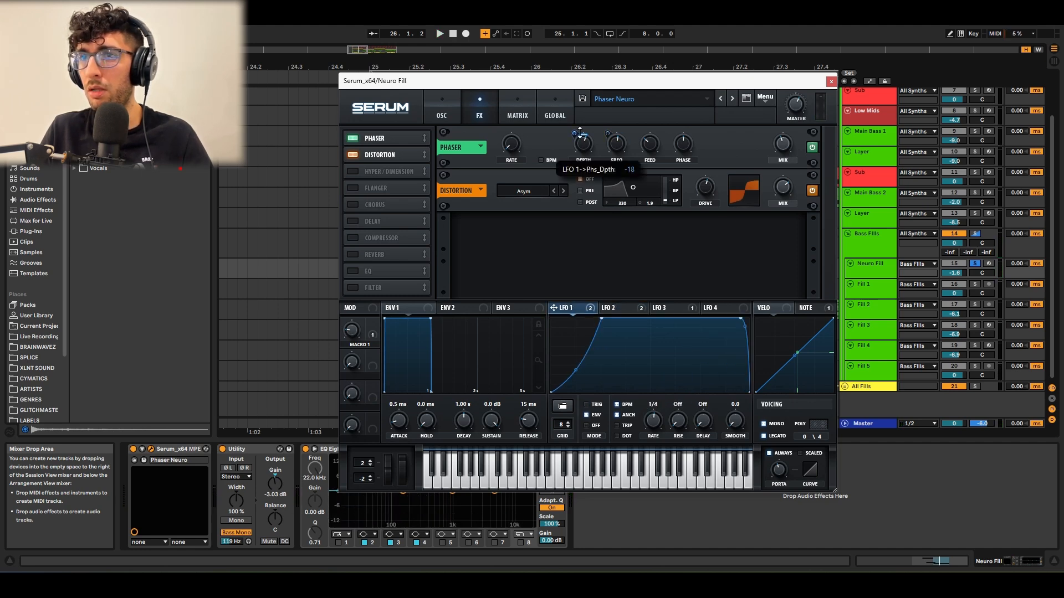
Check the Phaser depth, LFO 2's curve and the Distortion mix, compare them with the oscillator section, and close Serum.
mouse_move(586, 151)
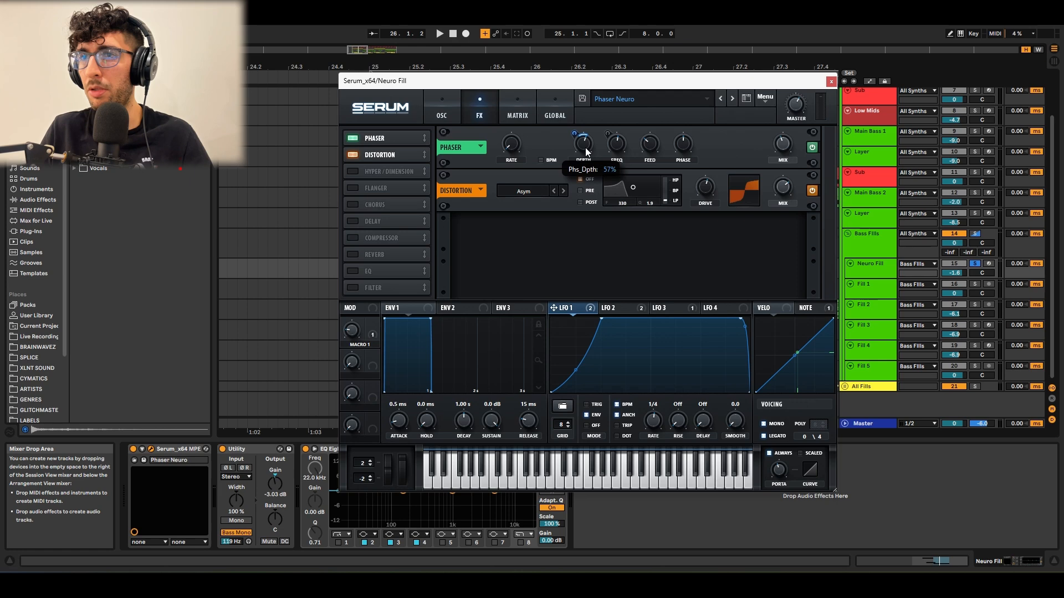
click(622, 305)
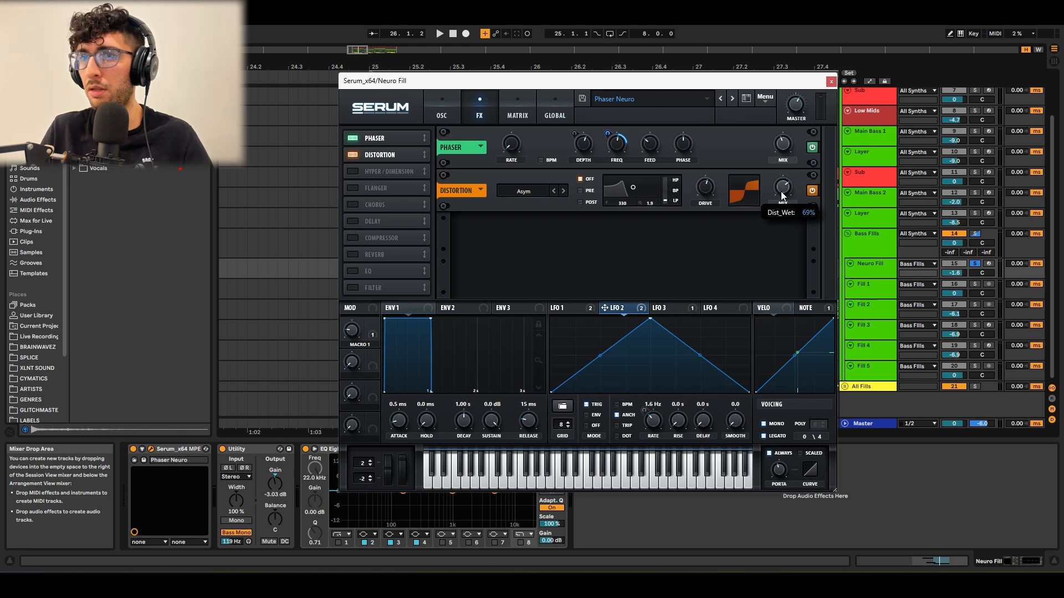
click(442, 106)
click(475, 105)
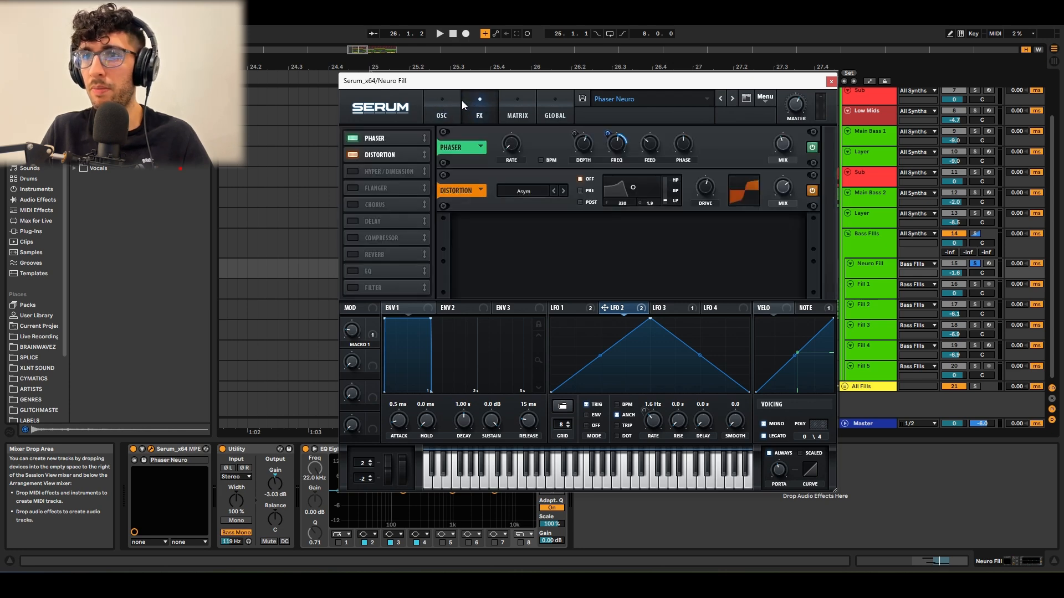
click(453, 110)
click(831, 81)
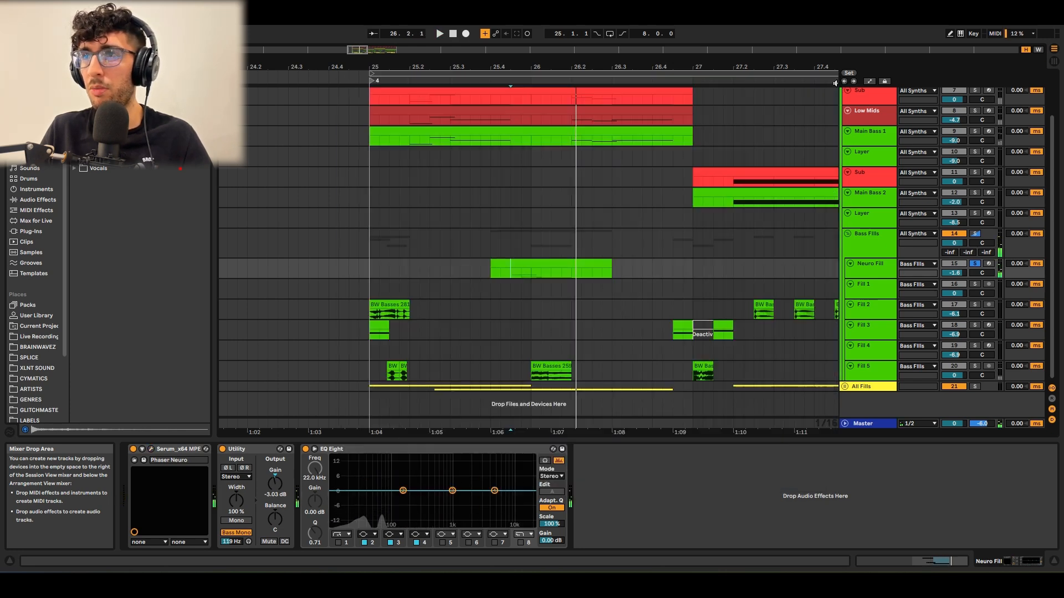
Examine the MIDI notes of the first Neuro Fill clip and check the portamento time in its Serum patch.
click(542, 267)
double_click(541, 267)
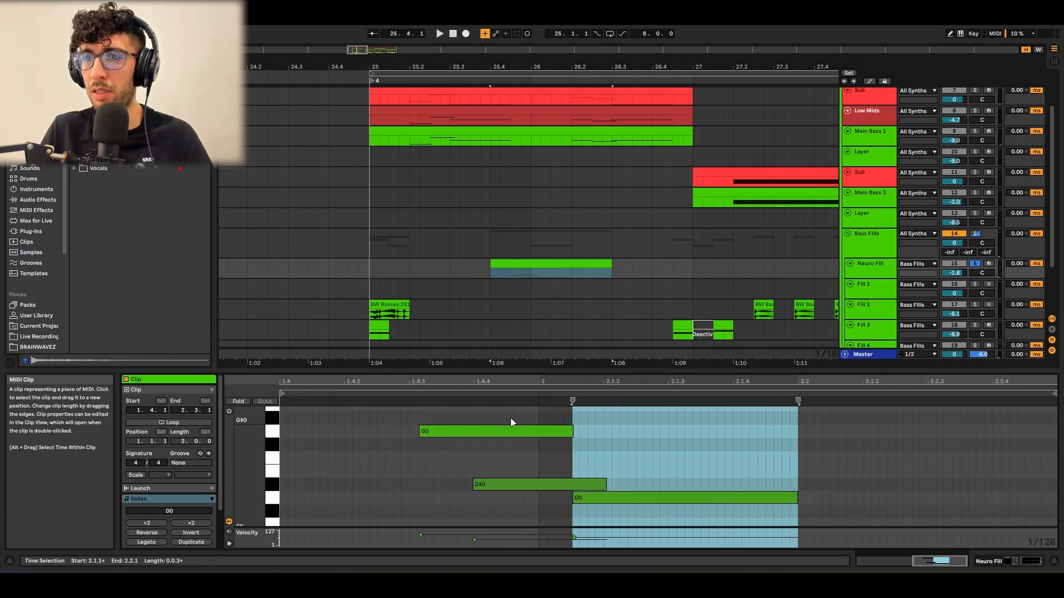
drag(473, 418, 670, 507)
key(shift+Tab)
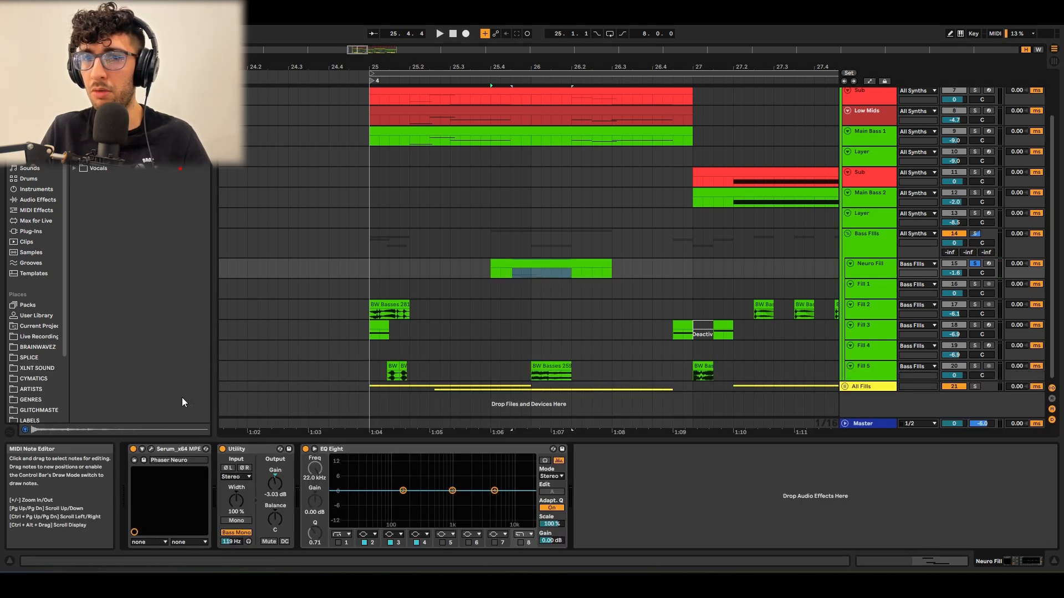
click(151, 449)
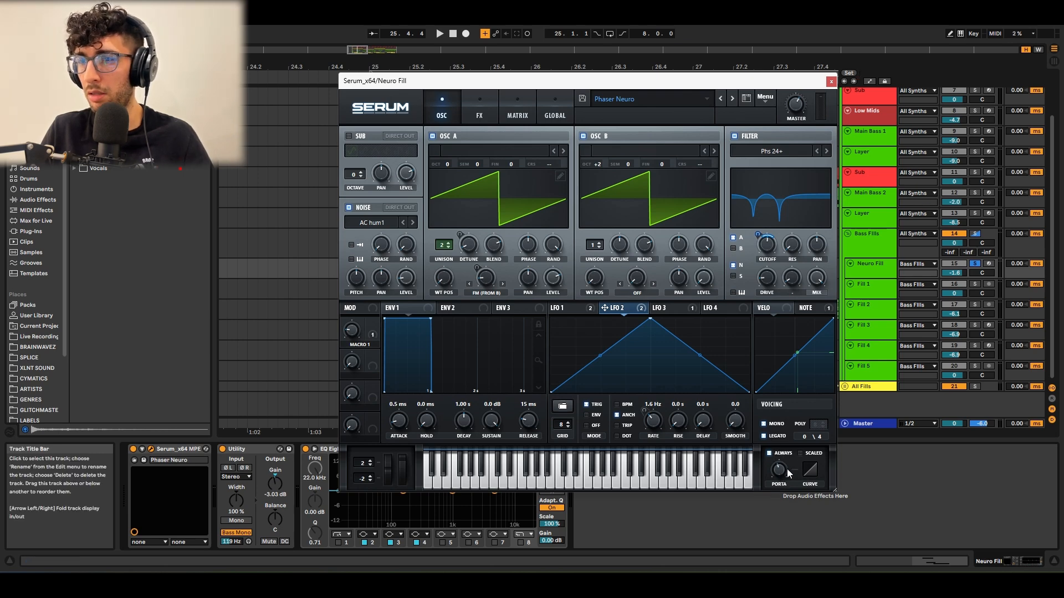
mouse_move(789, 473)
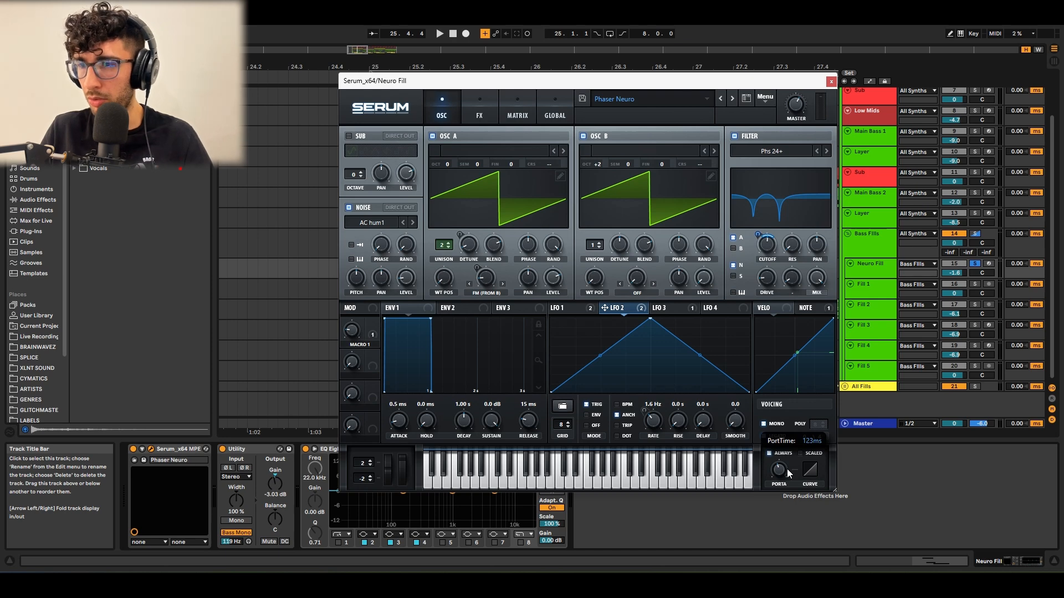
click(831, 81)
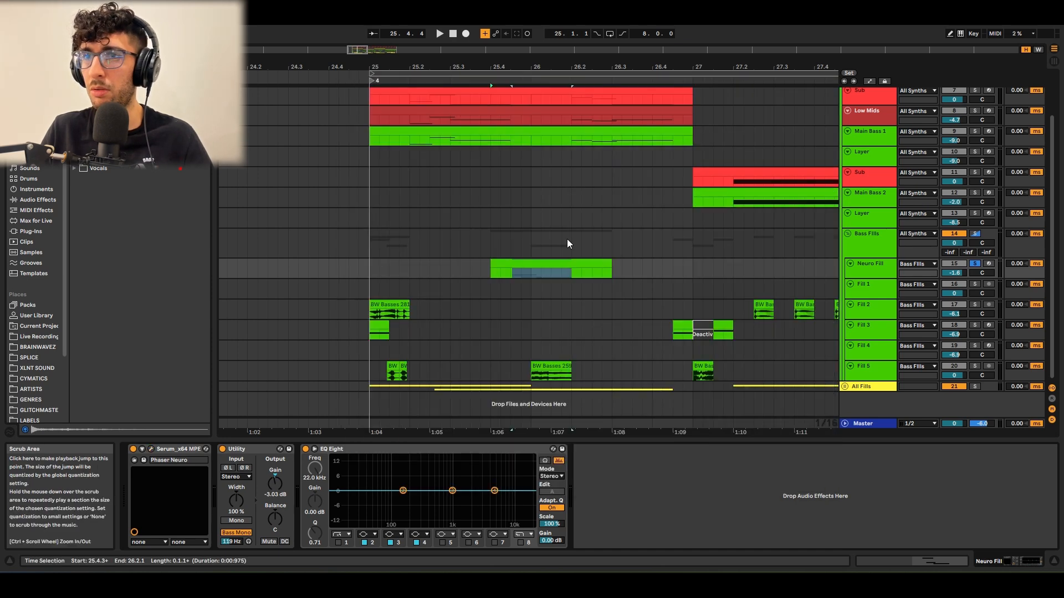
Audition the first Neuro Fill clip at bar 25.4 with its MIDI notes in view.
click(537, 265)
double_click(531, 266)
key(space)
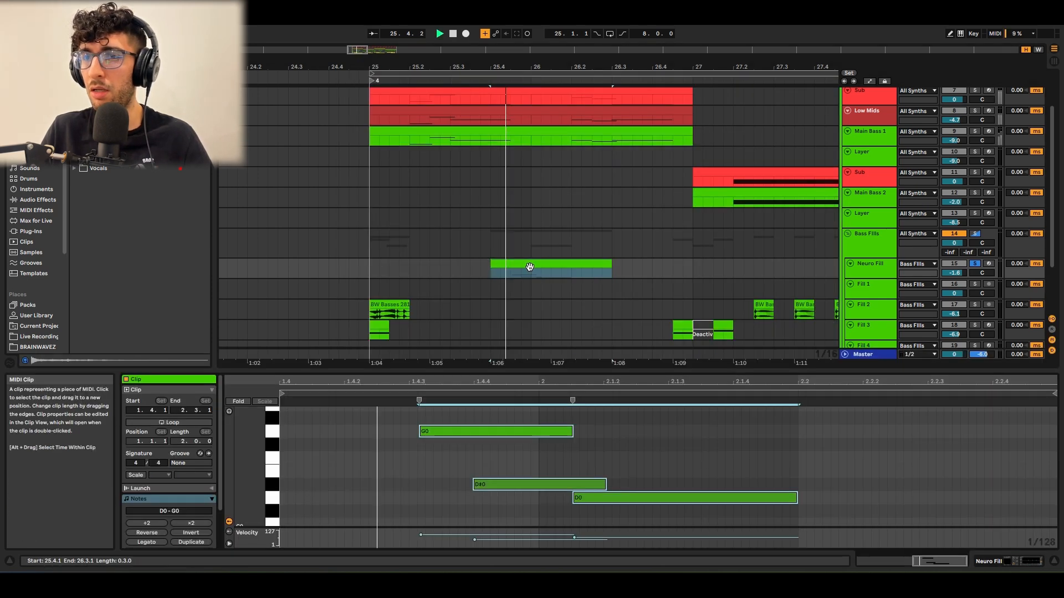
key(space)
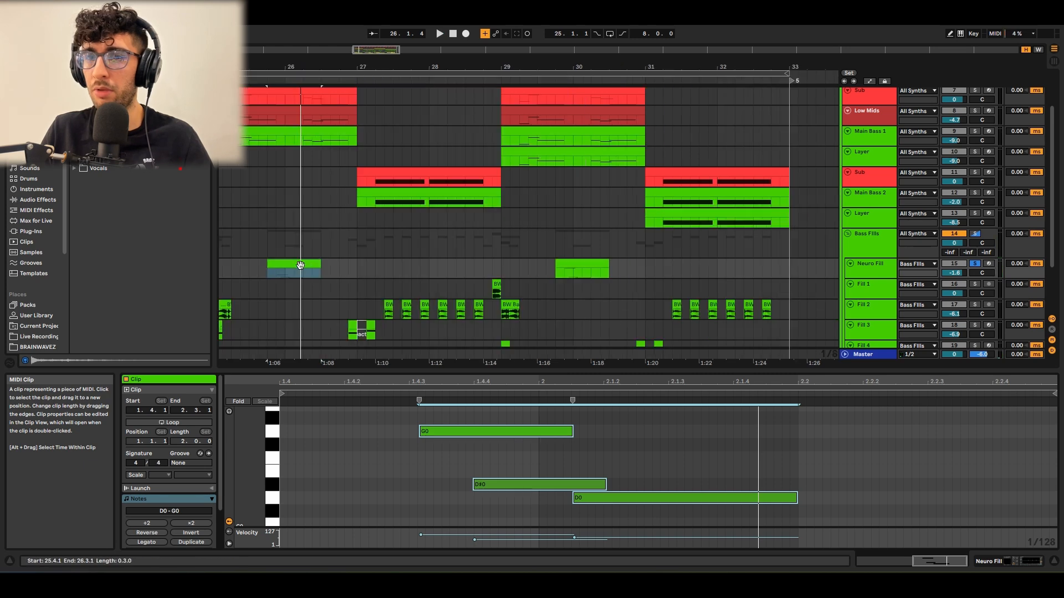
click(301, 265)
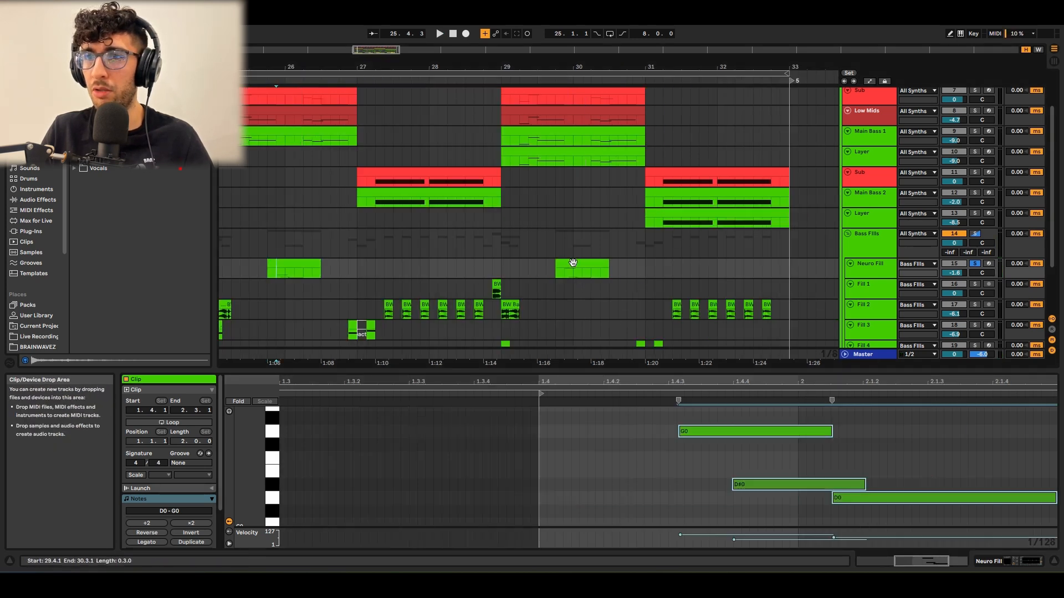
Show the second Neuro Fill clip at bar 29.4 with only its used note rows folded in, and audition it.
click(568, 261)
click(565, 270)
scroll(523, 270, up, 4)
scroll(524, 271, down, 2)
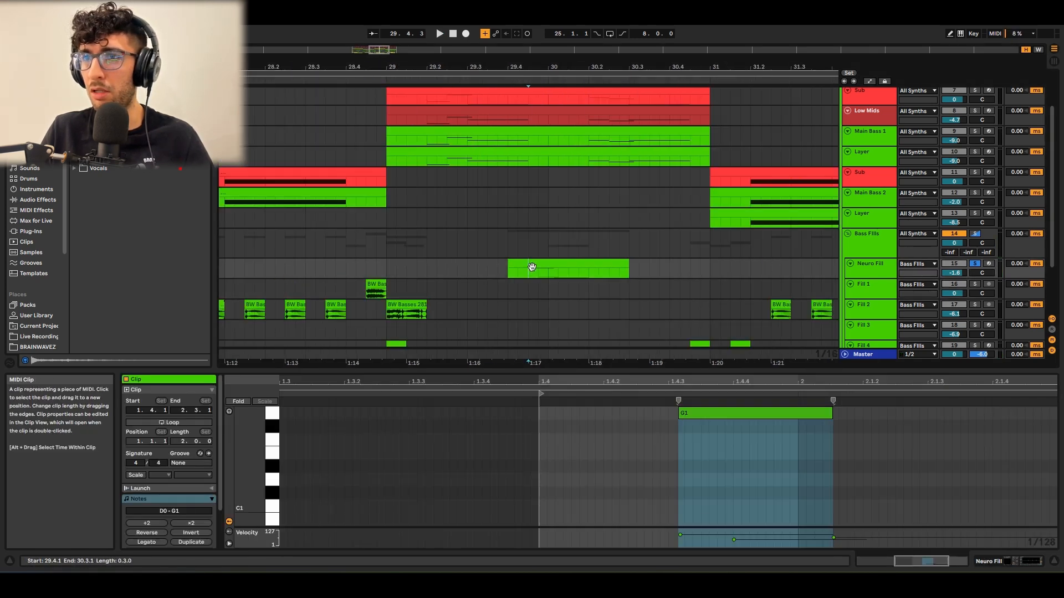
click(532, 267)
click(238, 401)
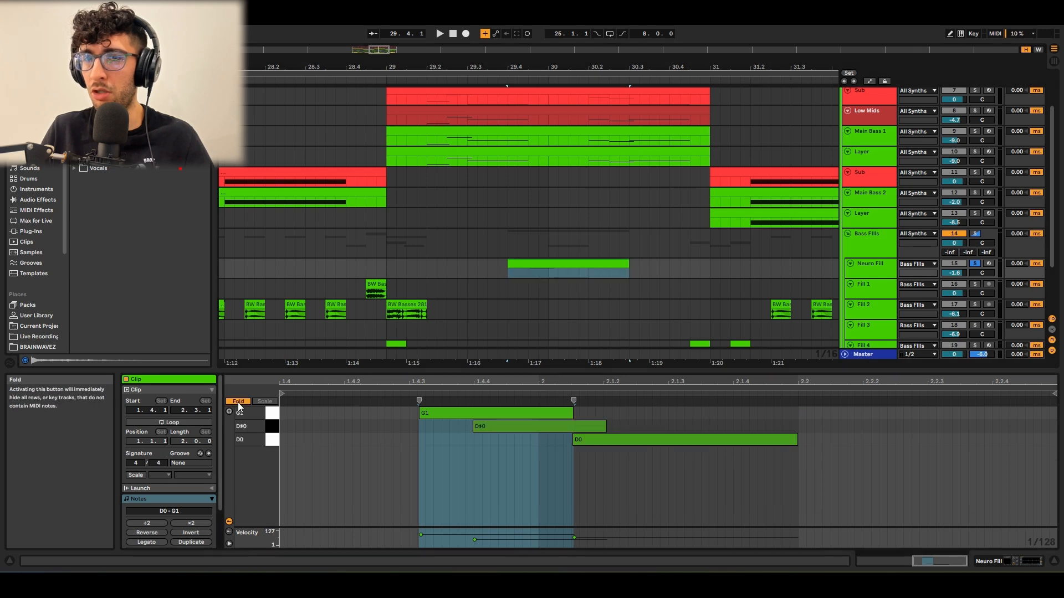
click(523, 273)
key(space)
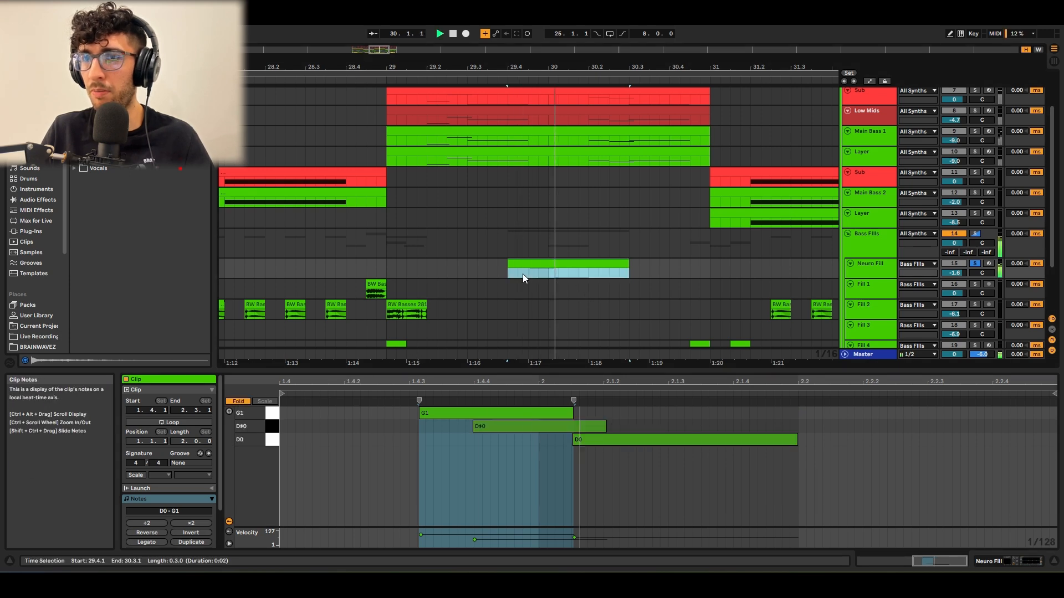
key(space)
click(523, 274)
Return to the first Neuro Fill clip's device chain, view the Bass Fills group's effects, and put the insert marker at bar 25.
scroll(523, 274, down, 6)
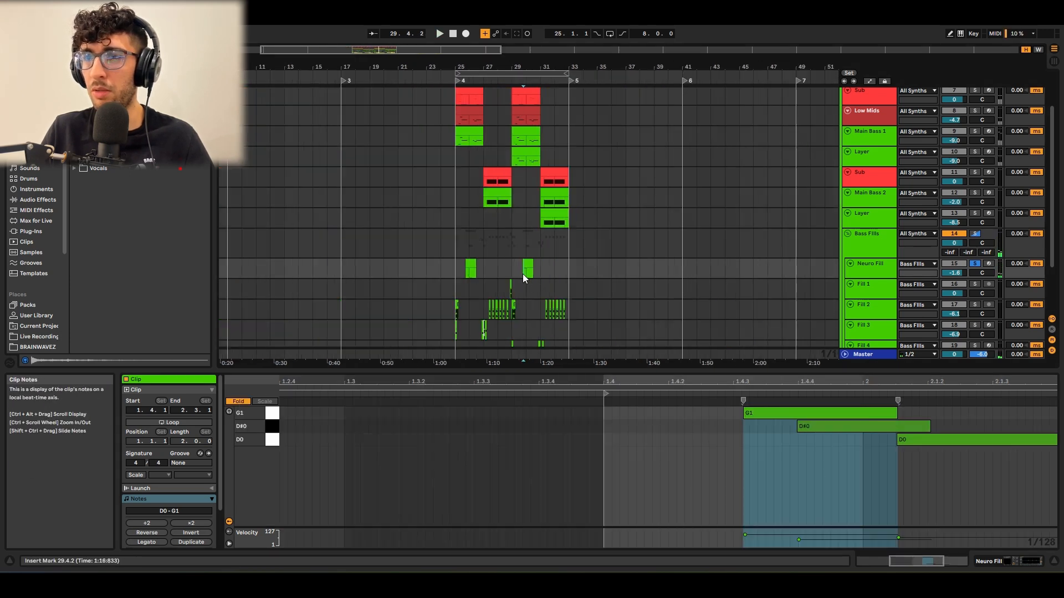
click(451, 274)
scroll(465, 272, up, 3)
click(481, 268)
key(shift+Tab)
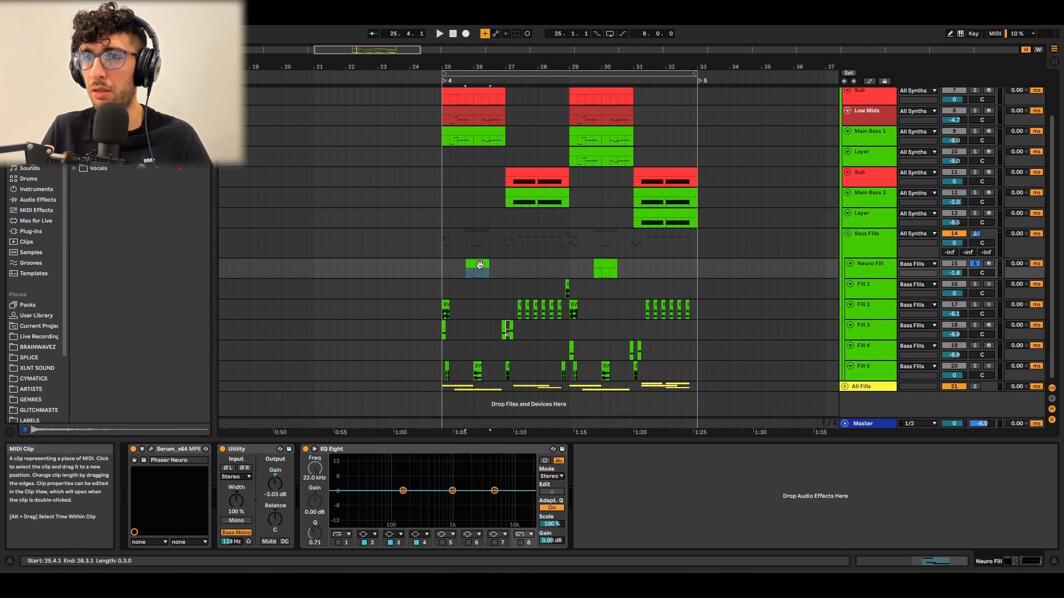
click(477, 238)
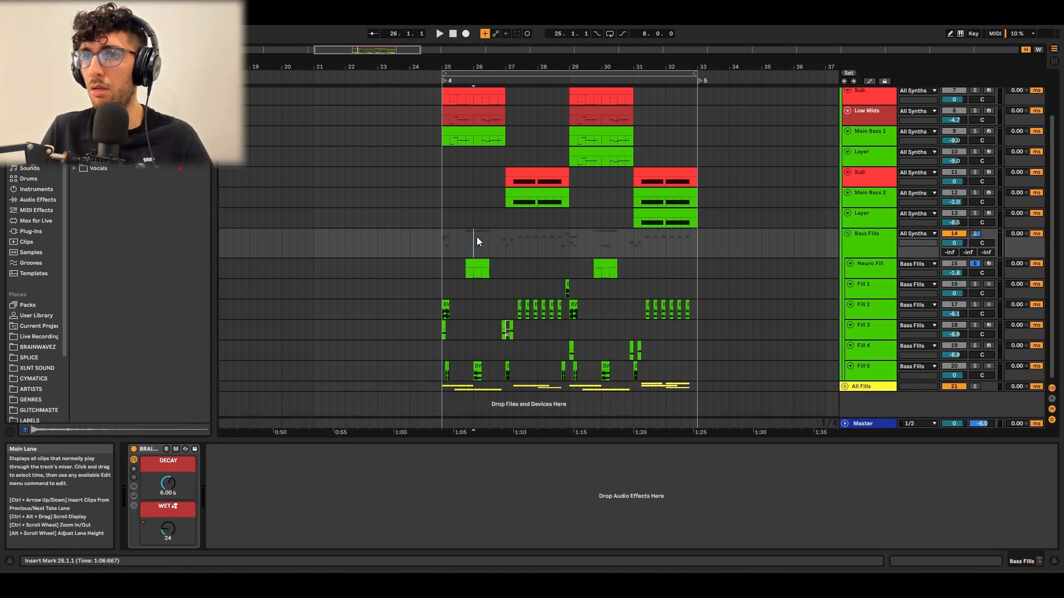
click(428, 250)
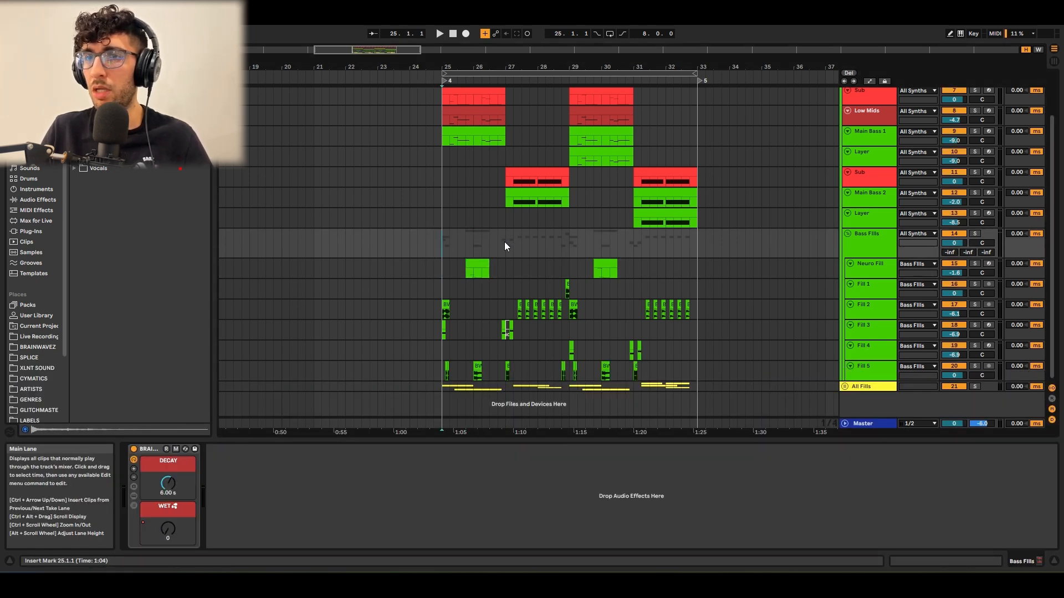
Solo Main Bass 2, select its clip spanning bars 27 to 29, and open its Serum instrument.
scroll(496, 233, up, 3)
click(510, 208)
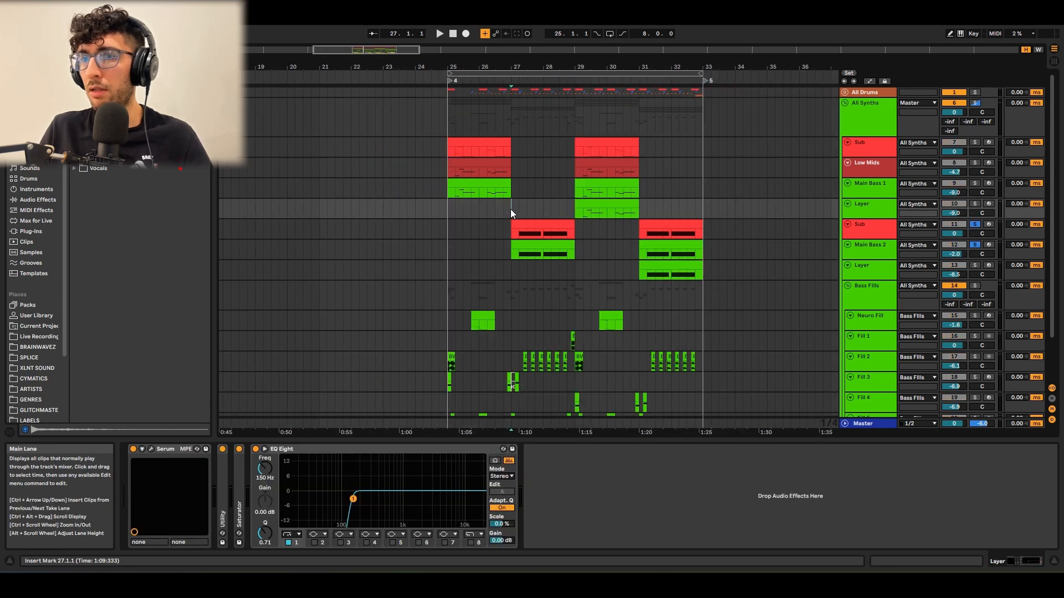
scroll(513, 208, up, 3)
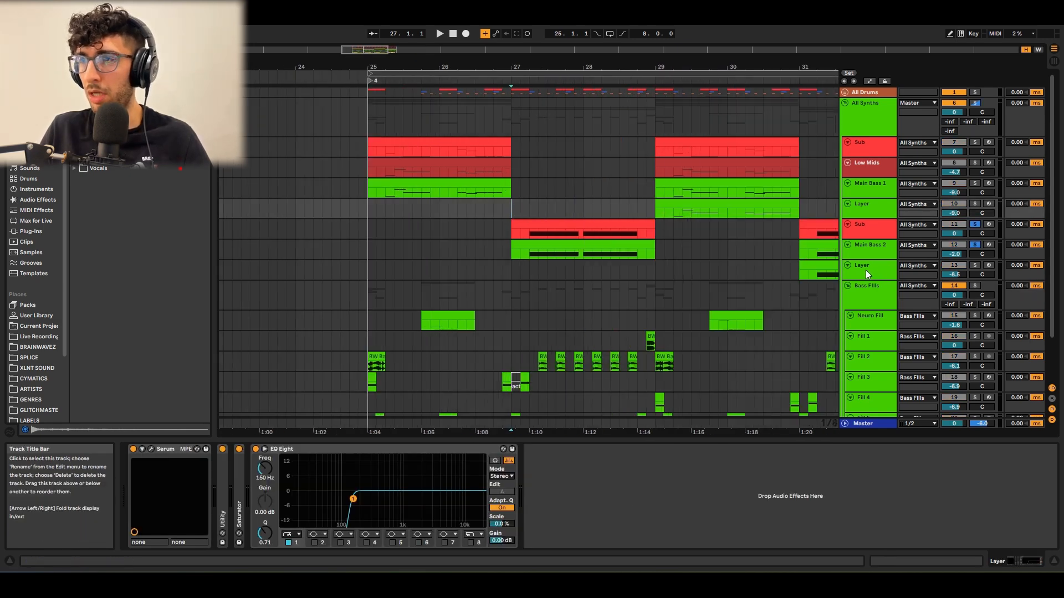
click(869, 199)
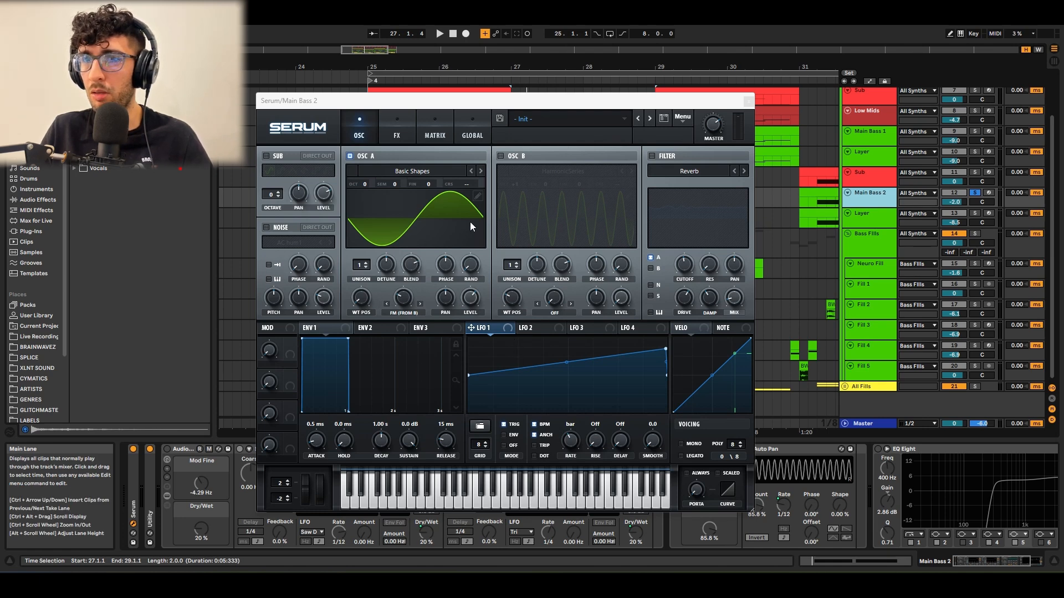
Enable oscillator B in Main Bass 2's Serum, keeping its HarmonicSeries wavetable after viewing the wavetable categories.
click(399, 302)
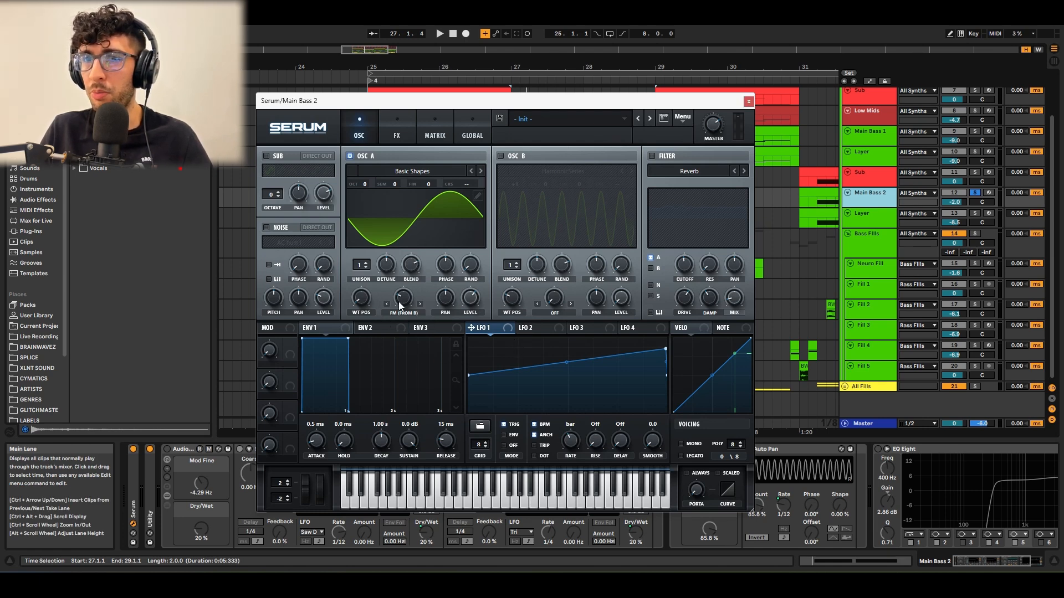
click(501, 157)
click(579, 174)
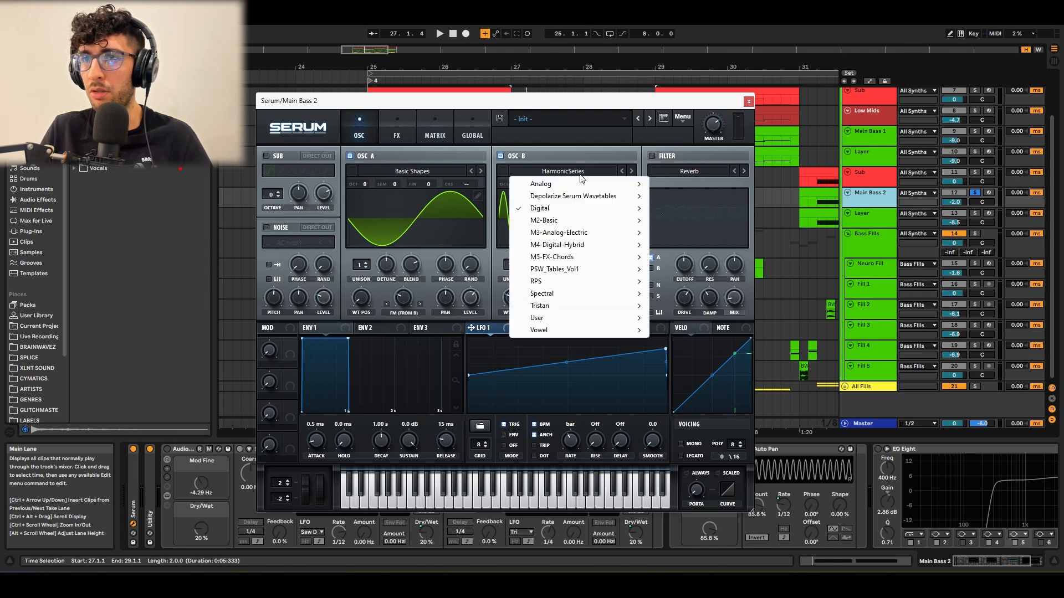
click(569, 157)
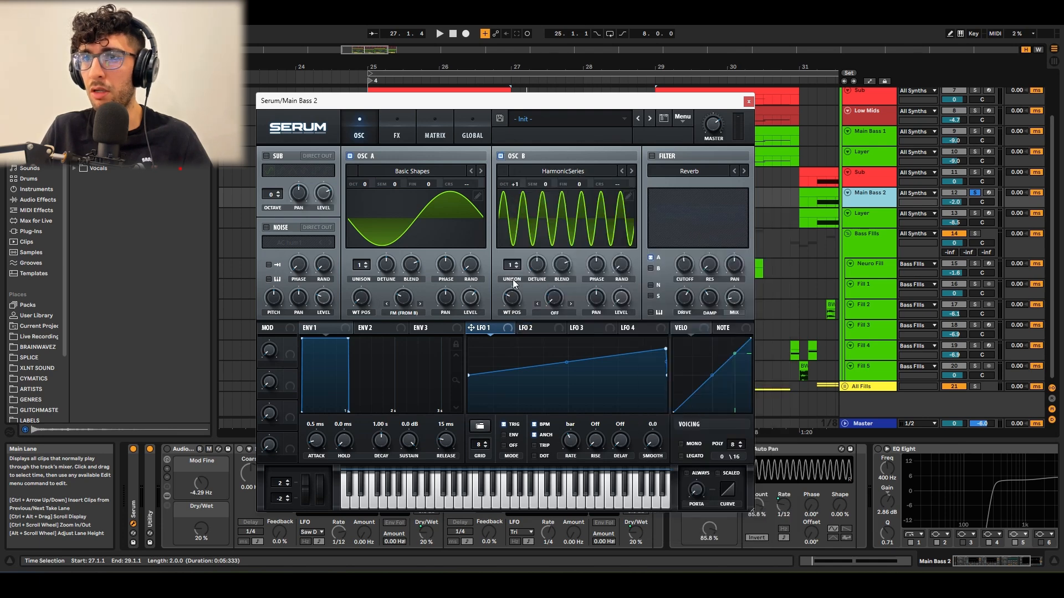
Check oscillator B's wavetable position and both oscillators' levels, and audition Main Bass 2.
mouse_move(515, 304)
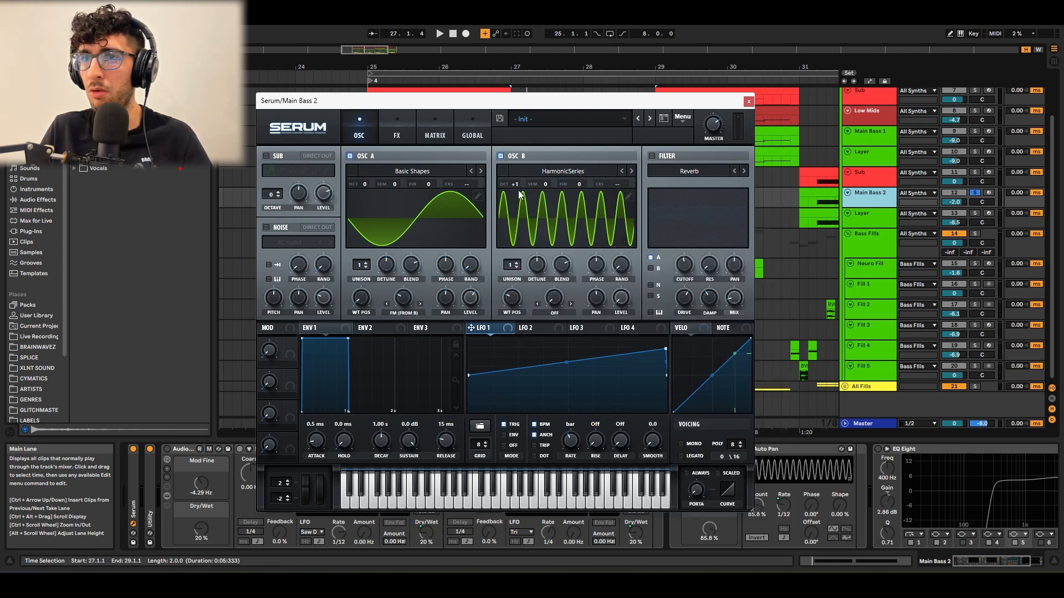
mouse_move(627, 303)
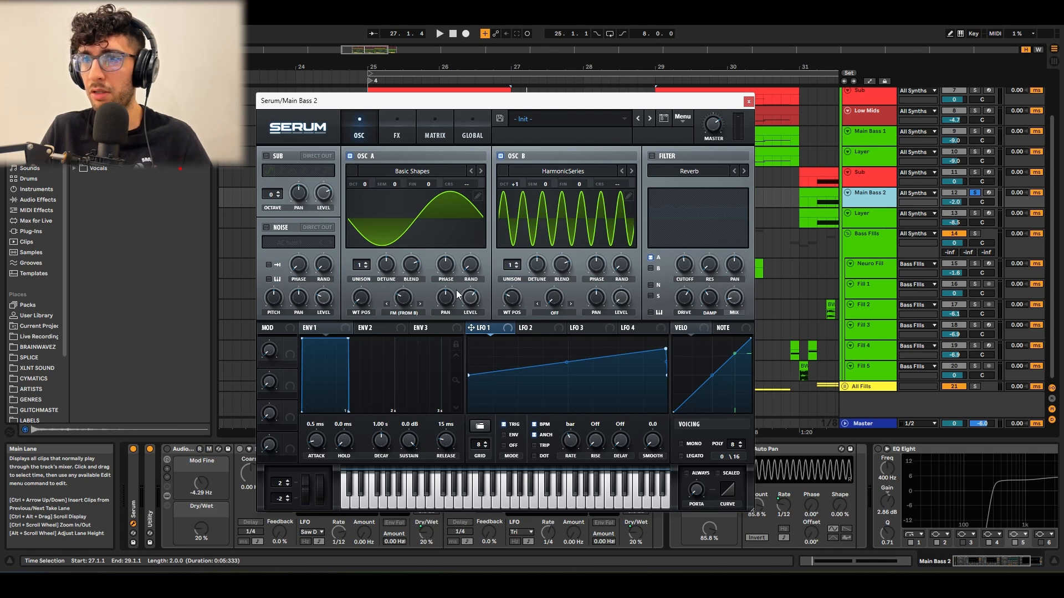
mouse_move(474, 301)
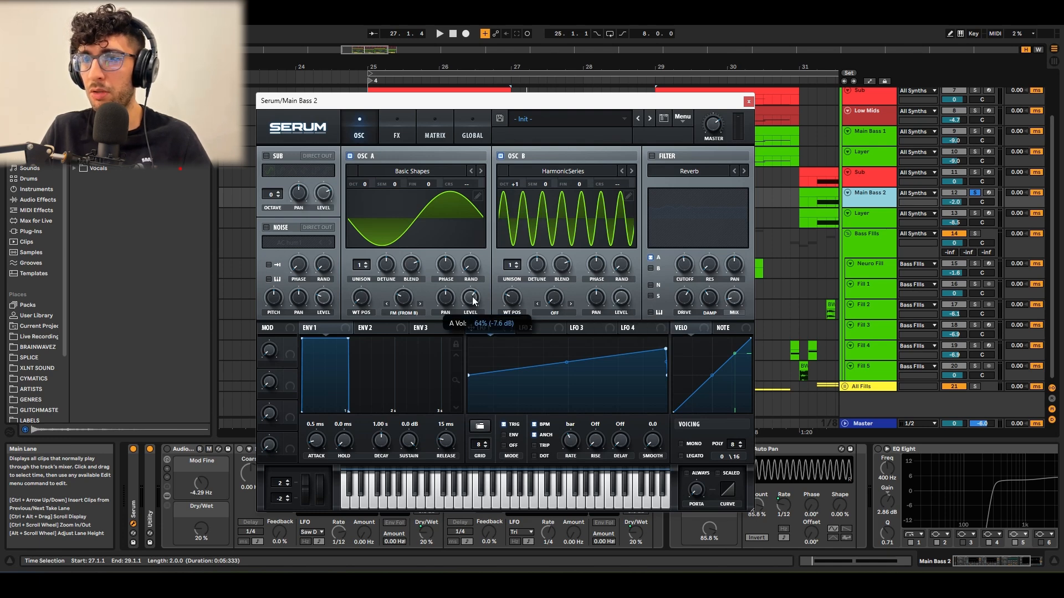
key(space)
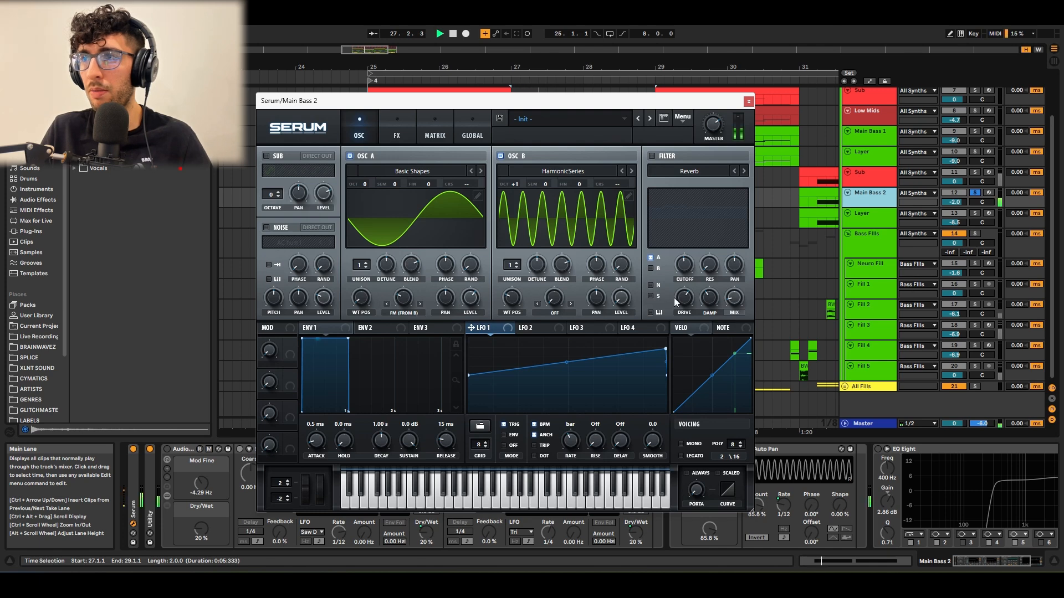
key(space)
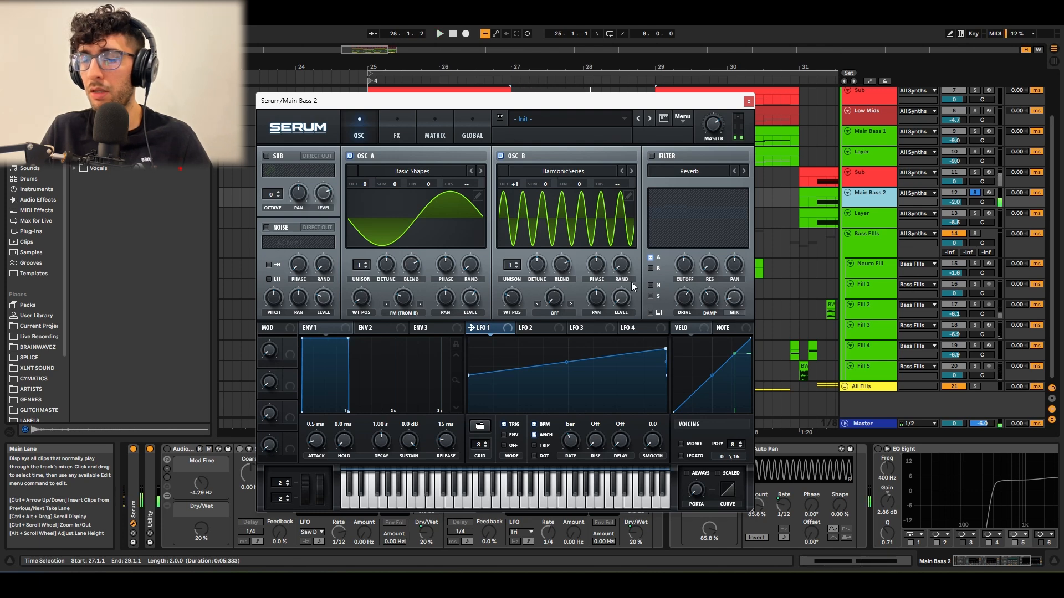
Enable the Reverb filter on oscillator A and audition Main Bass 2 with it.
click(658, 157)
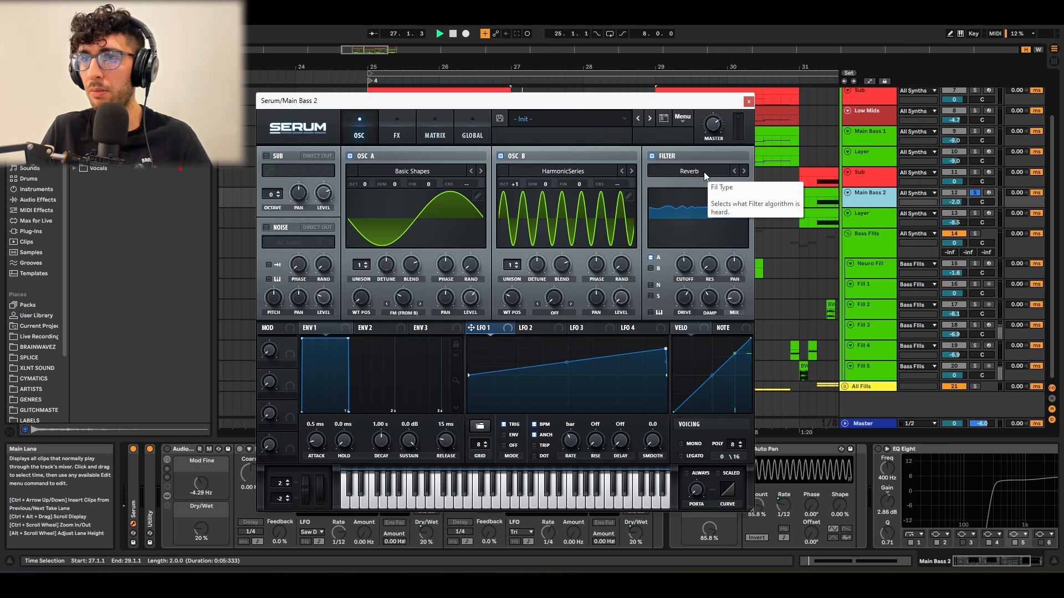
key(space)
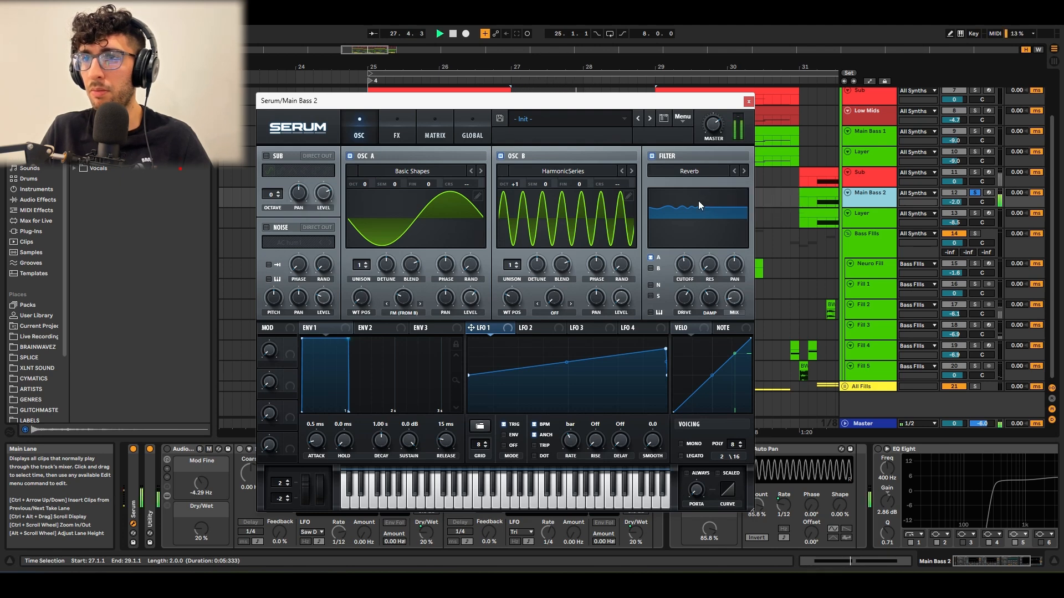
key(space)
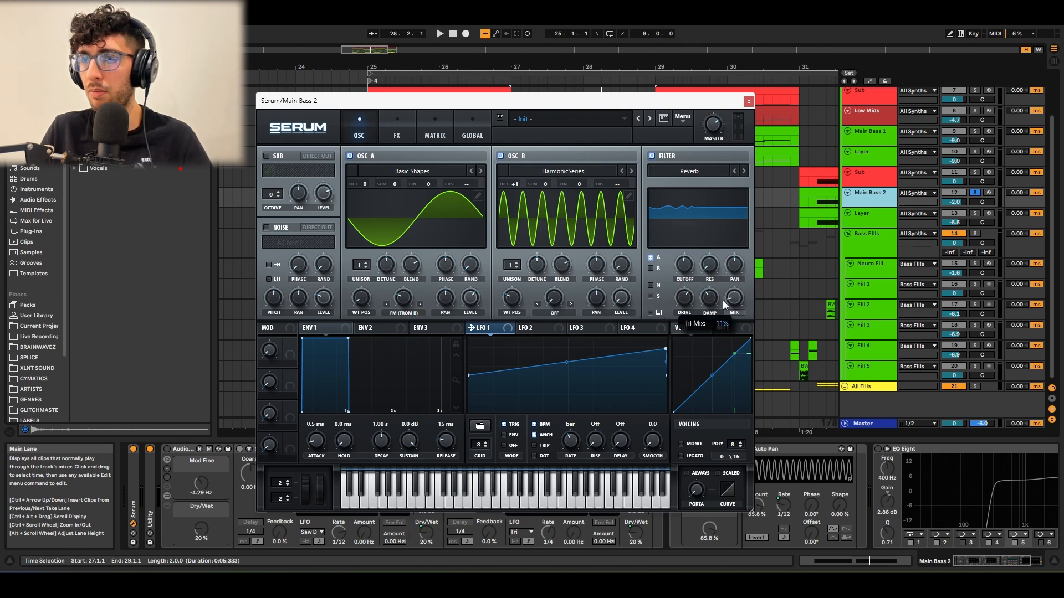
Enable the Hyper/Dimension effect in Main Bass 2's Serum and audition the bass with it.
click(398, 133)
click(270, 158)
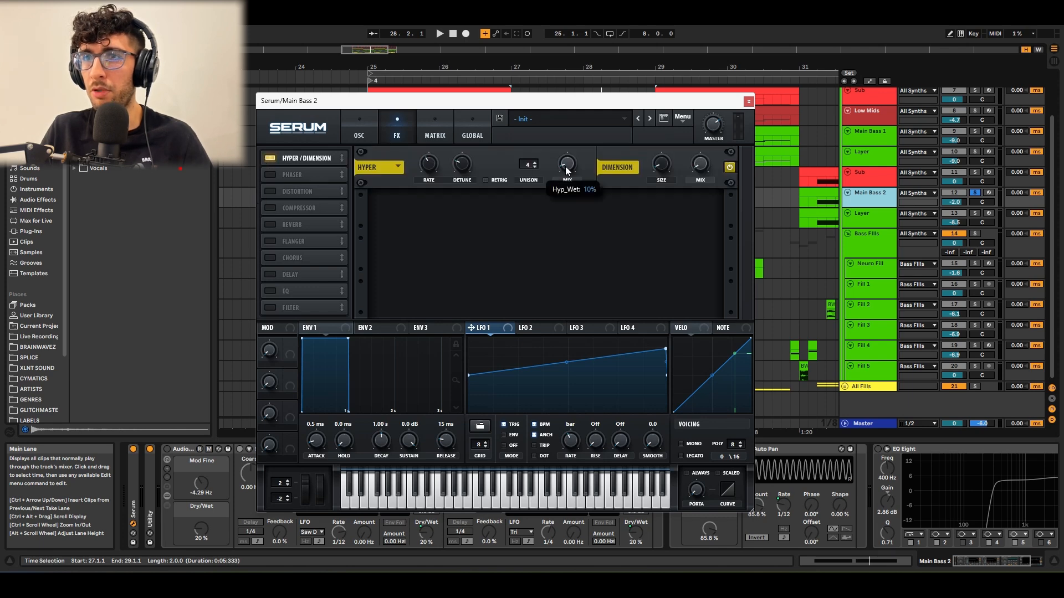
key(space)
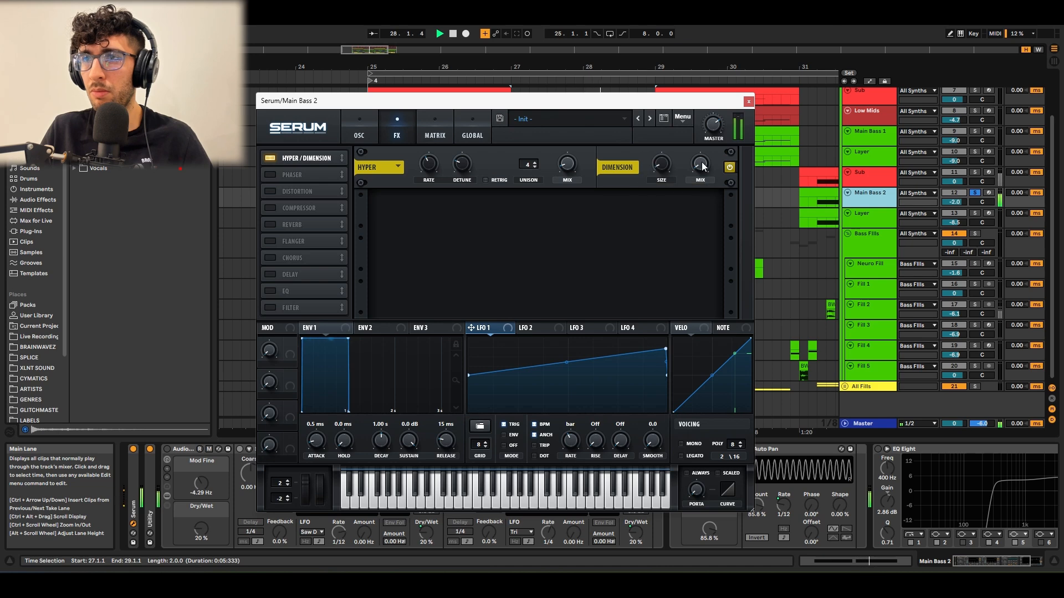
Enable the Phaser, Distortion, Compressor and Reverb effects in Main Bass 2's Serum, audition the bass and close the plugin window.
click(276, 175)
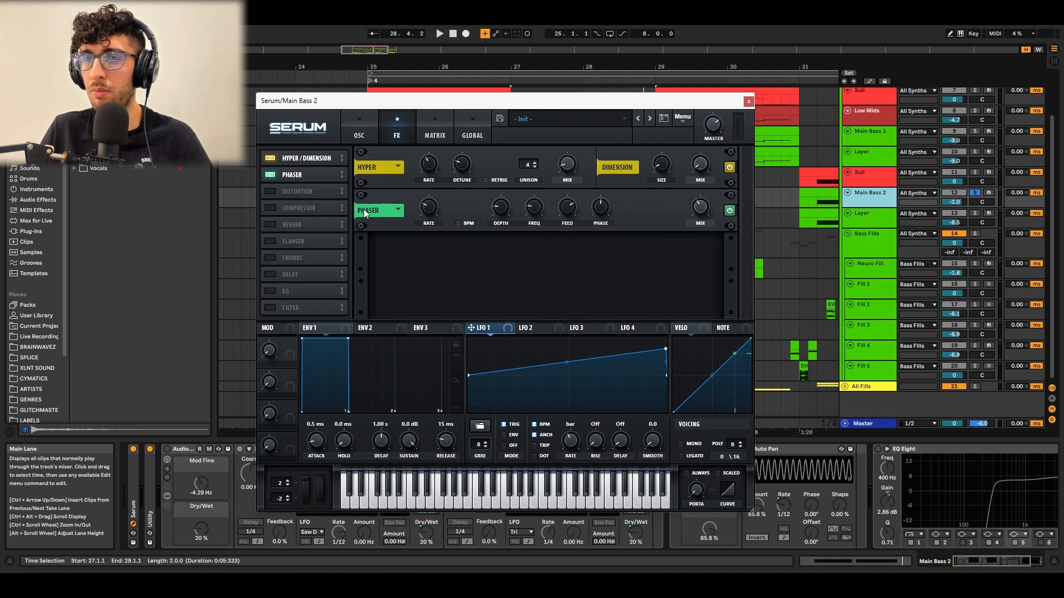
click(276, 191)
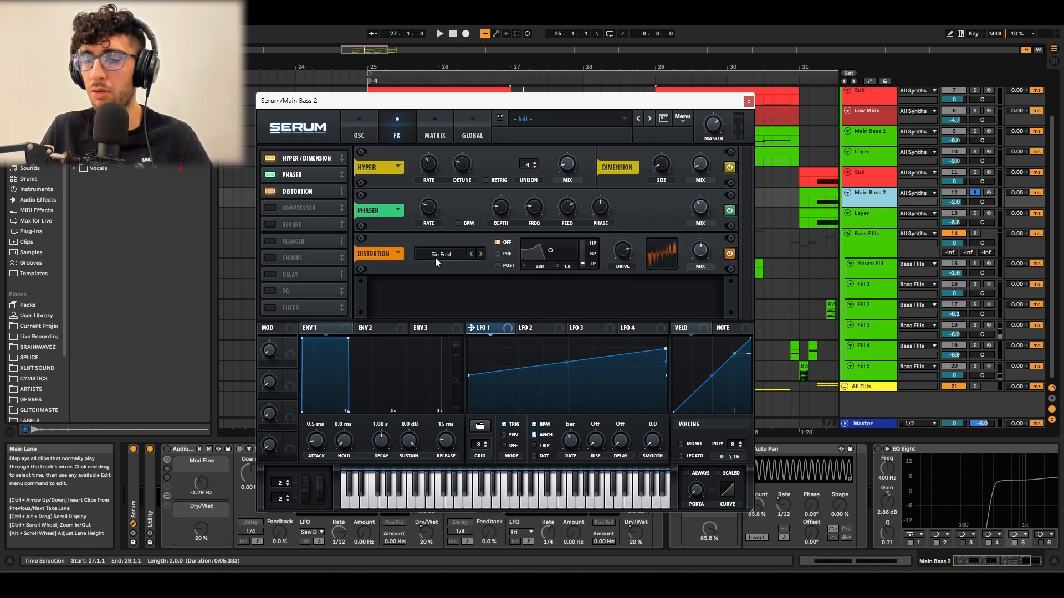
click(277, 208)
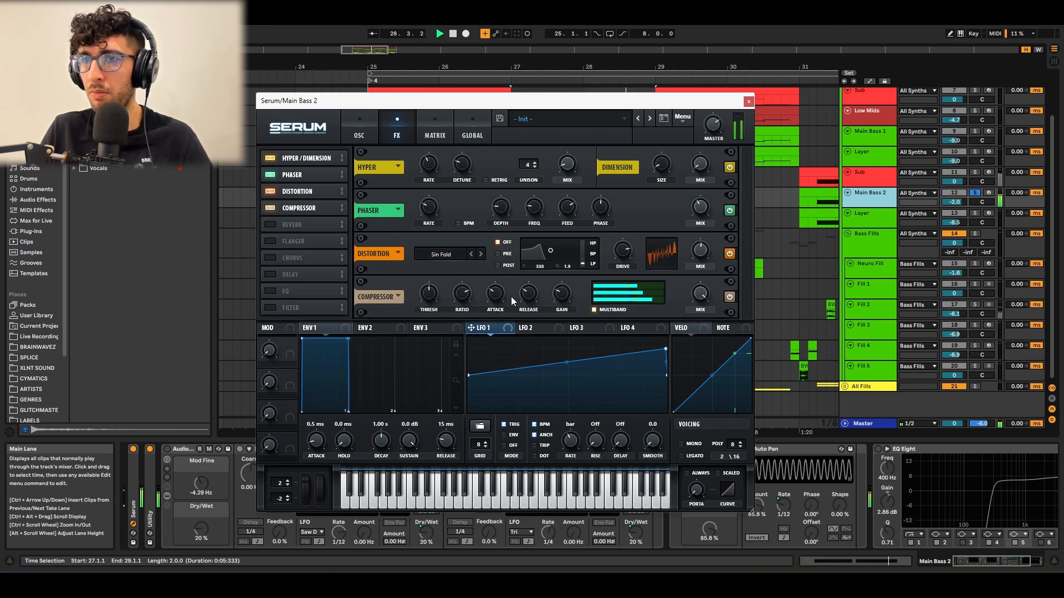
click(270, 224)
scroll(709, 248, down, 2)
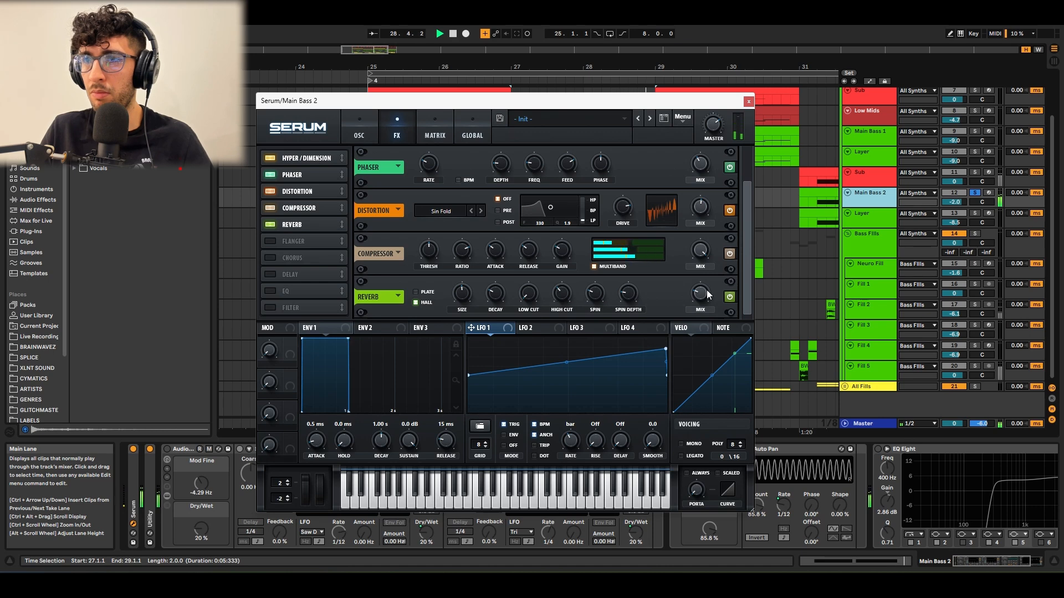
key(space)
click(748, 102)
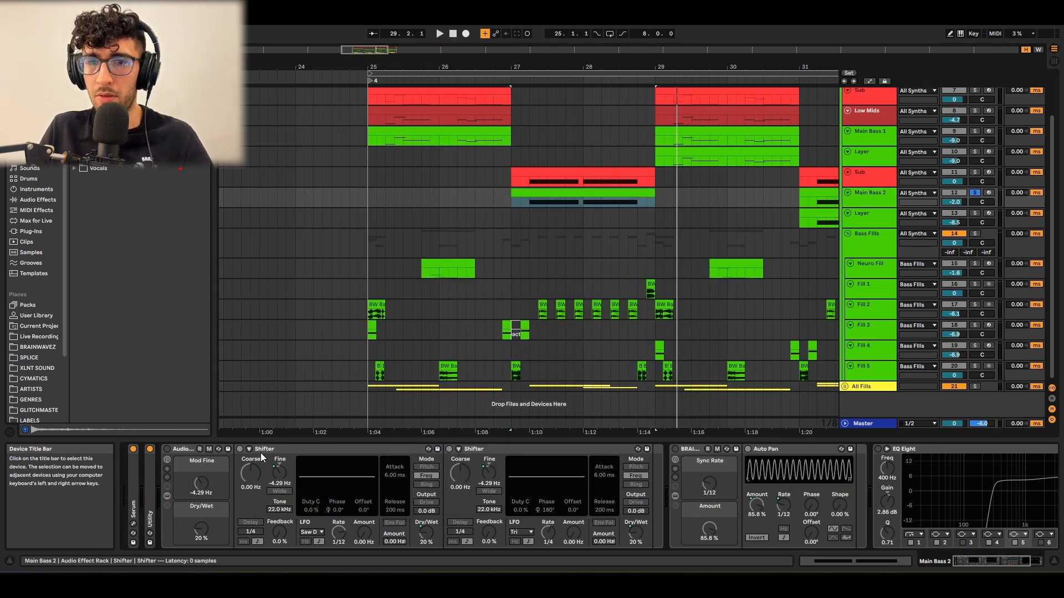
Enable the audio effect rack holding the two Shifters on Main Bass 2.
click(256, 449)
click(167, 448)
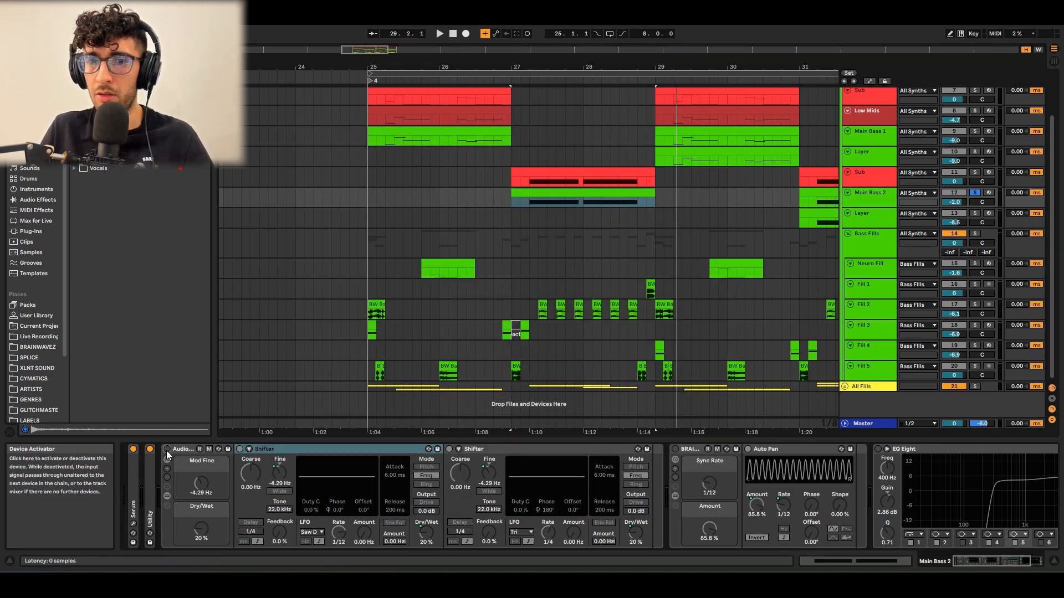
click(294, 451)
click(481, 450)
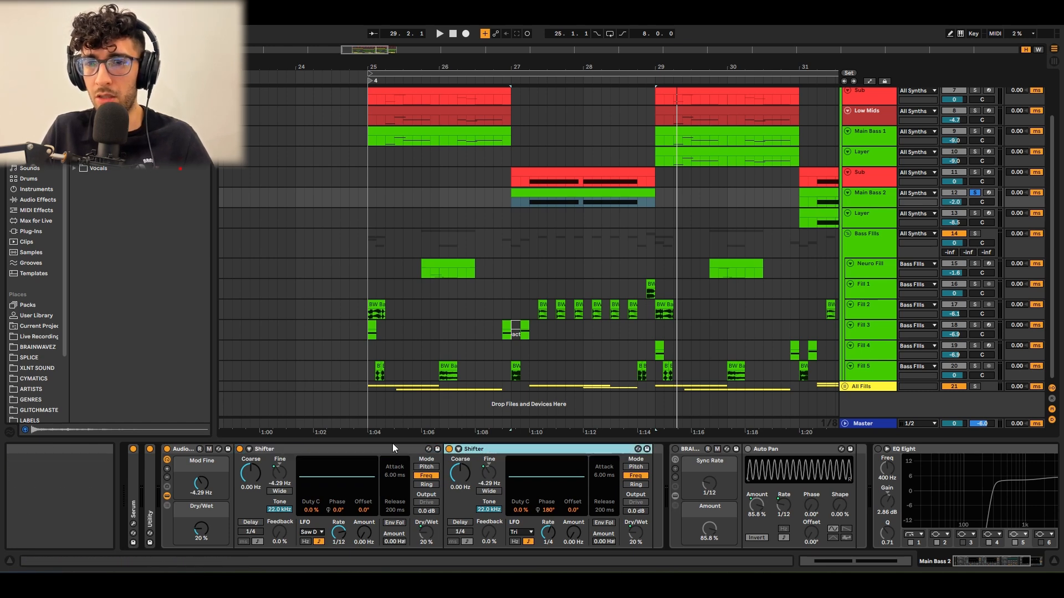
Examine and compare the settings of the two Shifter devices in Main Bass 2's effect rack.
click(395, 449)
click(500, 449)
click(346, 453)
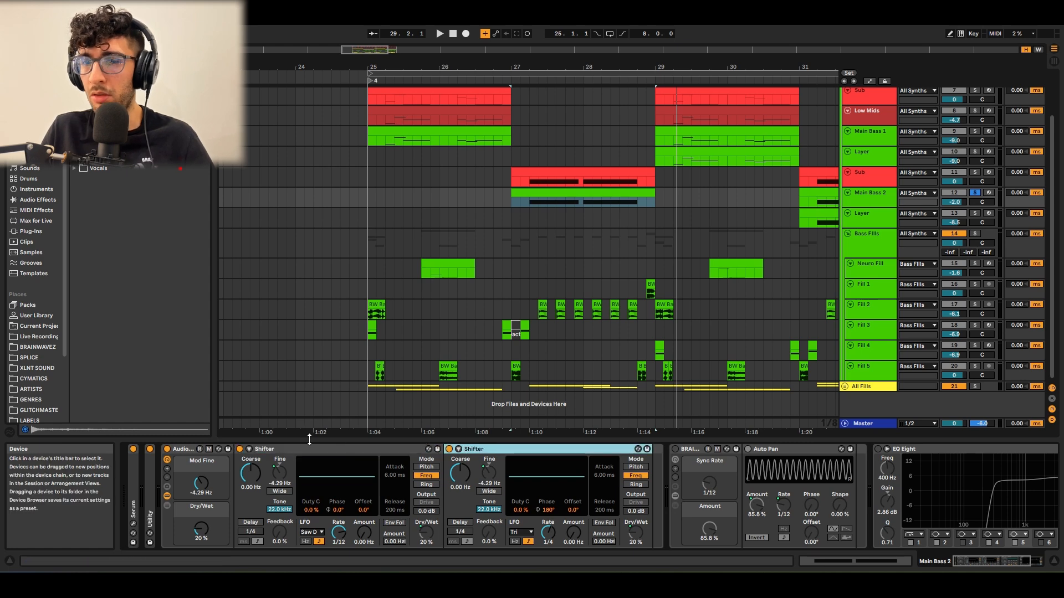
click(305, 452)
click(519, 453)
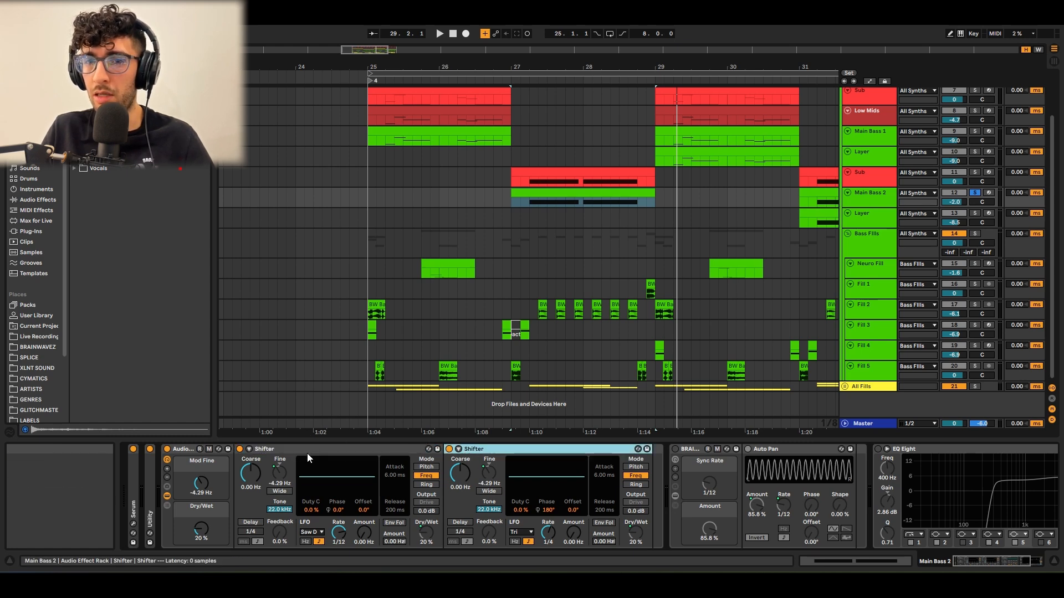
click(292, 449)
click(490, 448)
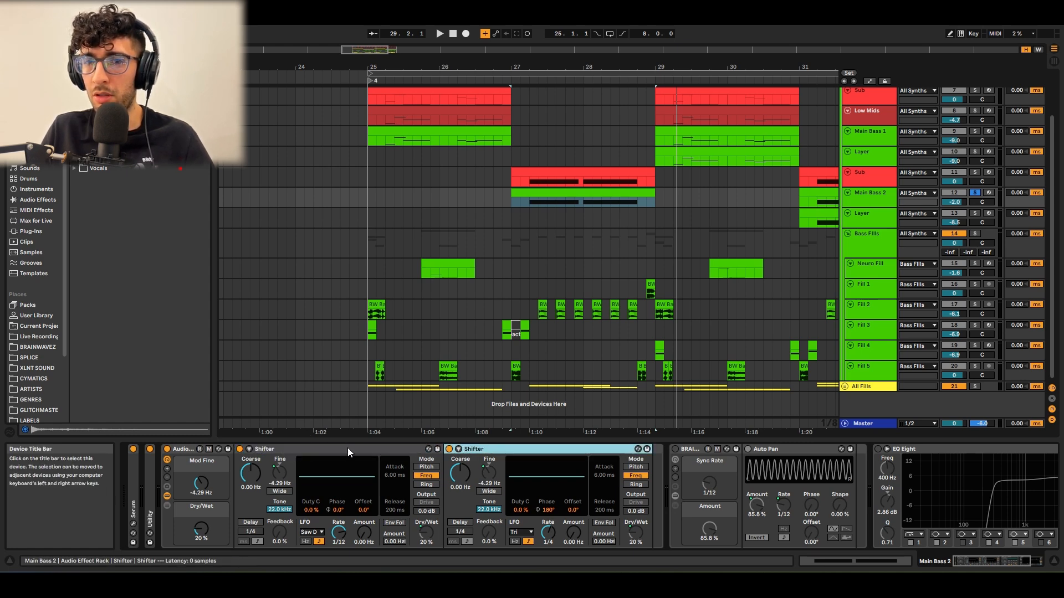
click(348, 448)
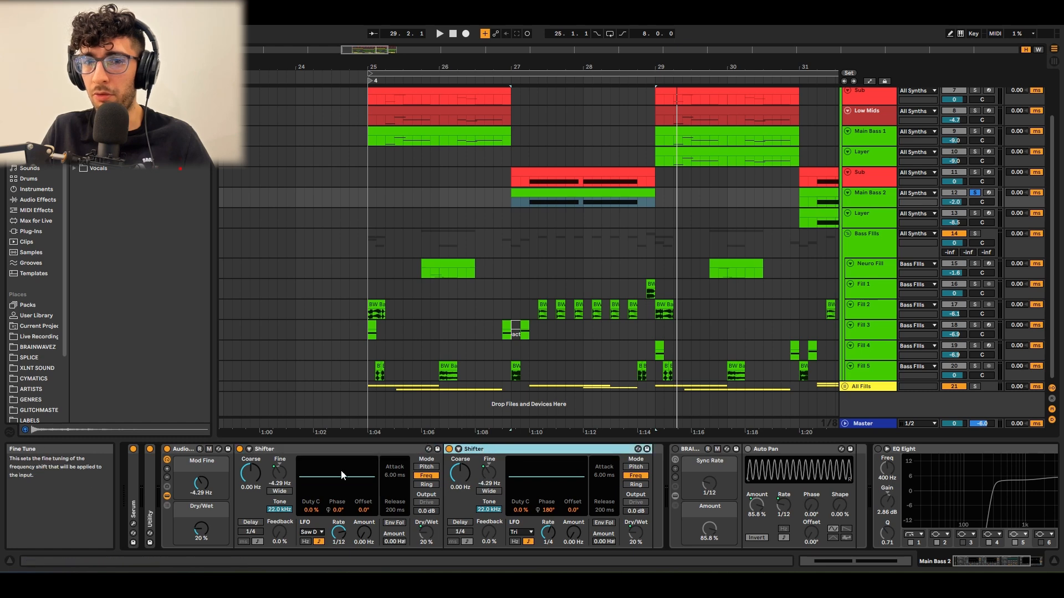
Check the Shifter rack's Dry/Wet macro and audition Main Bass 2 from 27.2.1 with the rack active.
click(198, 535)
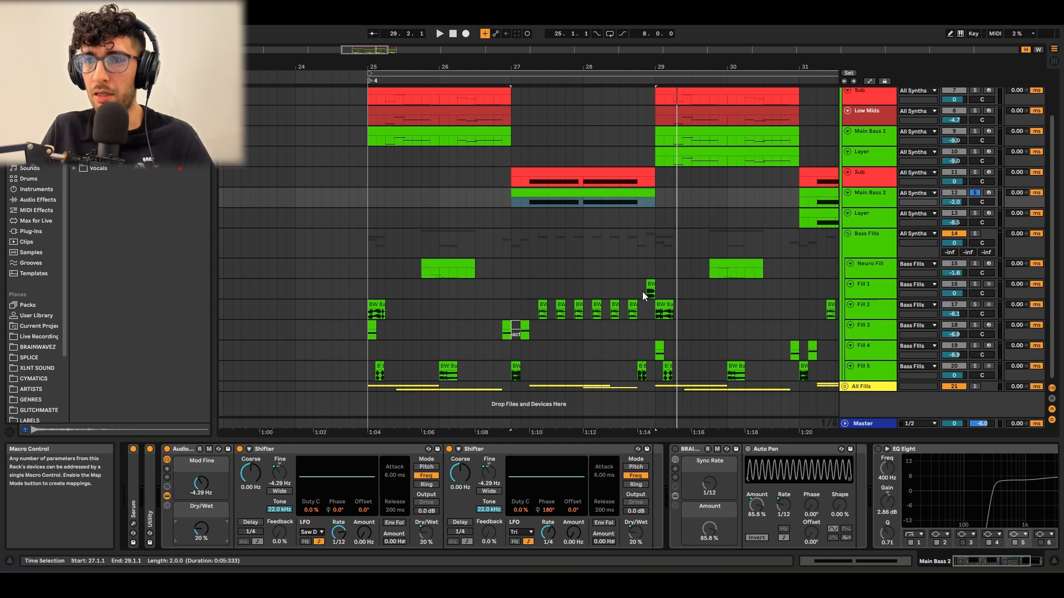
click(530, 205)
key(space)
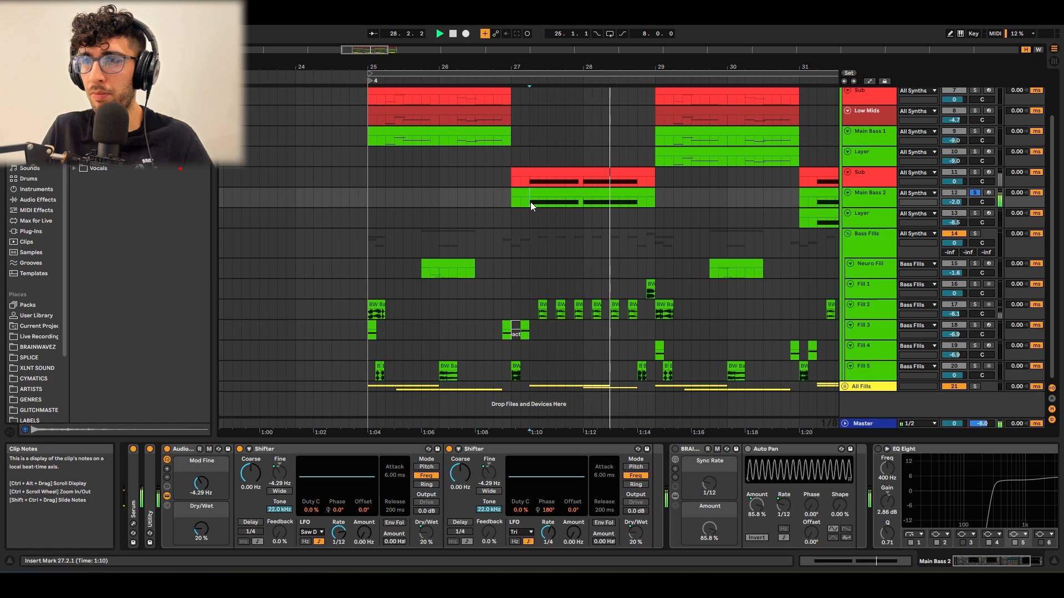
key(space)
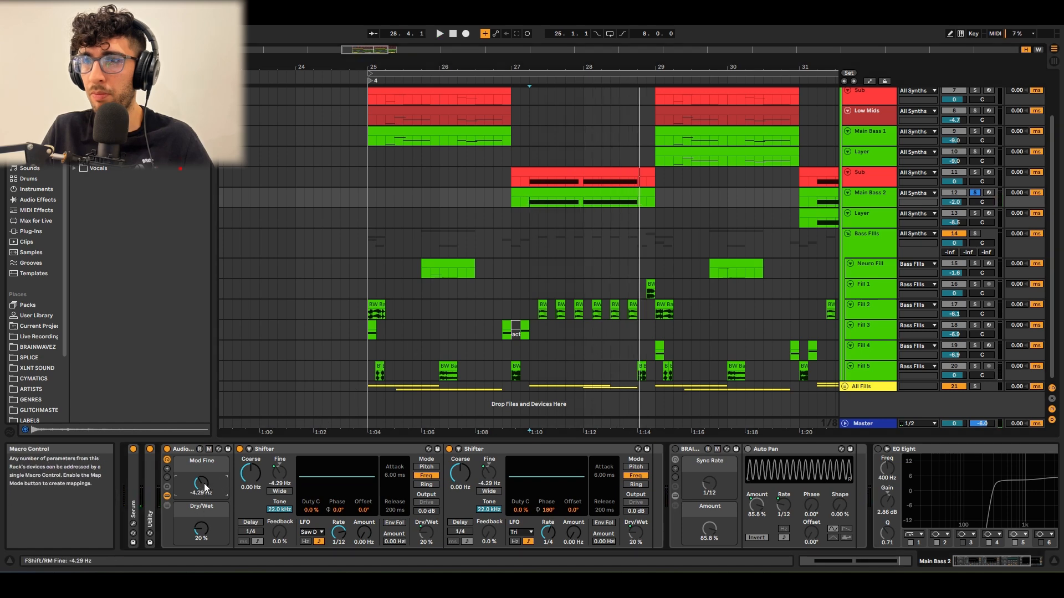
Try different Mod Fine amounts on the Shifter rack while auditioning Main Bass 2, and restore the macro to -4.29 Hz.
key(space)
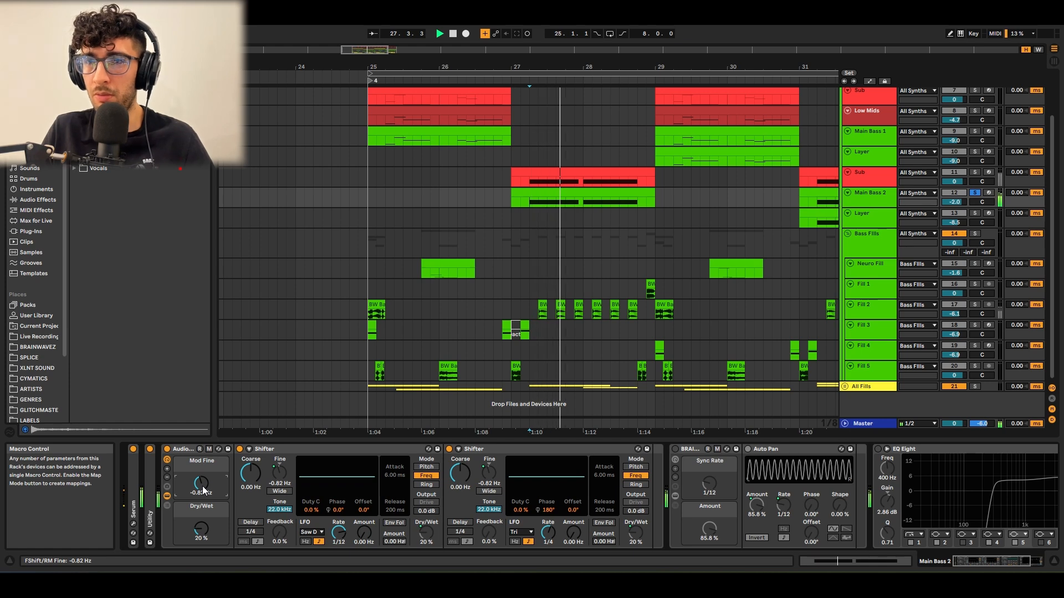
key(space)
key(space)
drag(202, 486, 202, 471)
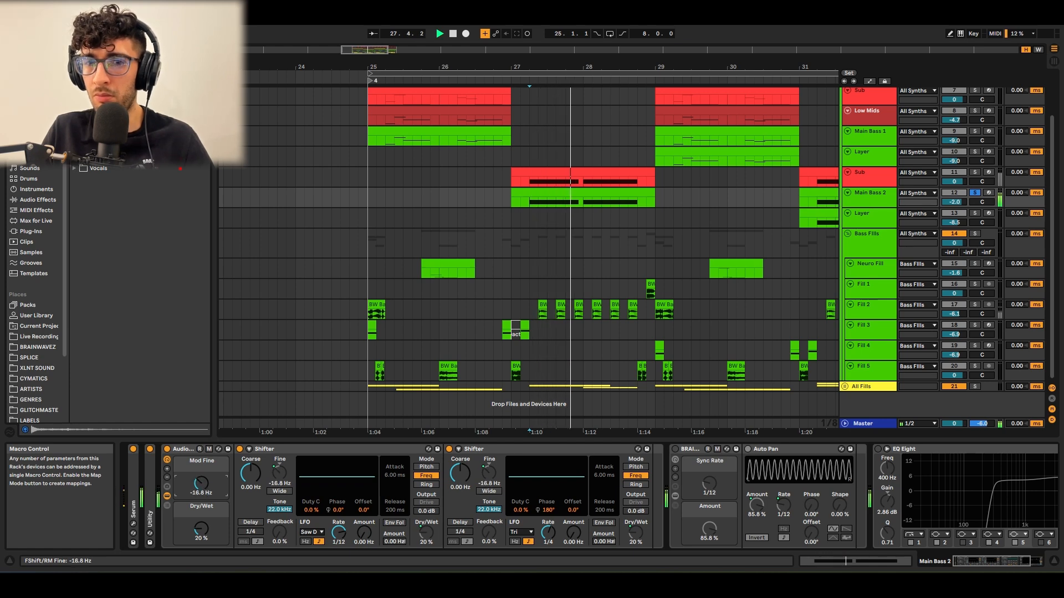
key(space)
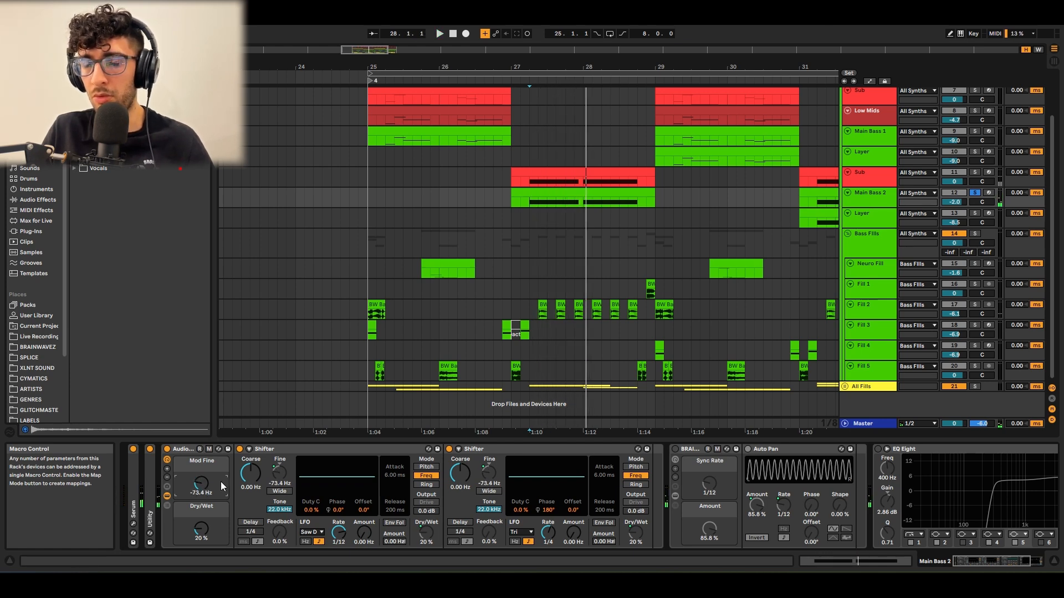
drag(220, 482, 221, 475)
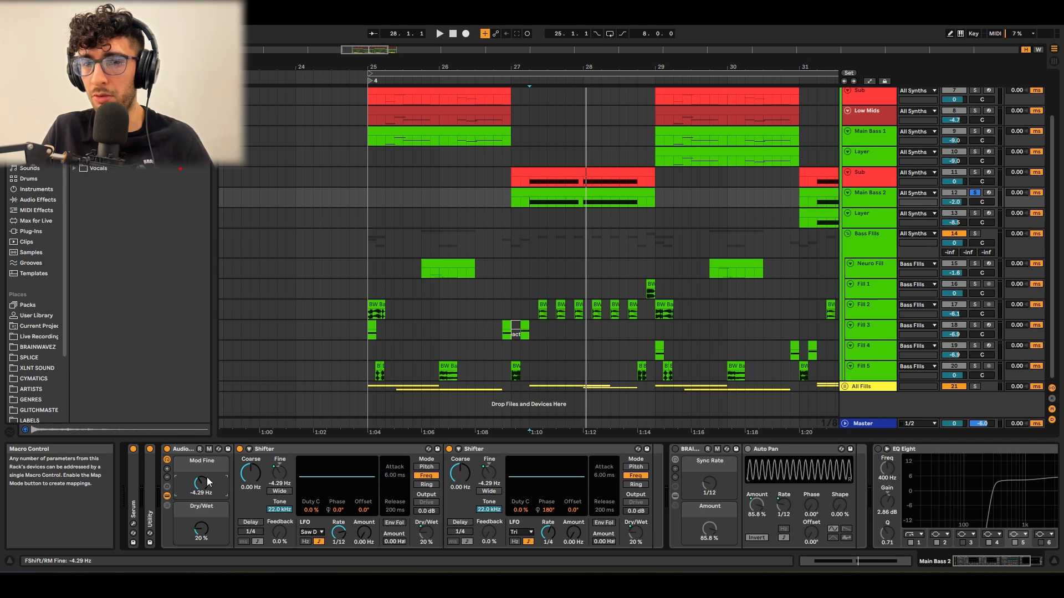
Audition Main Bass 2 with the second Shifter bypassed and switched back on, keeping the rack's Dry/Wet at 20 %.
key(space)
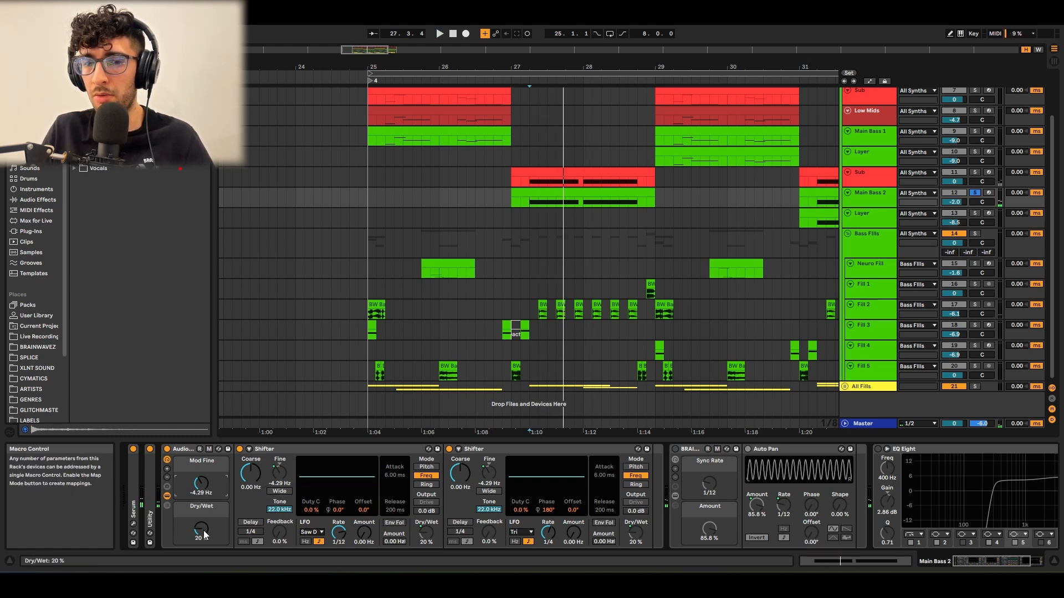
drag(203, 530, 203, 530)
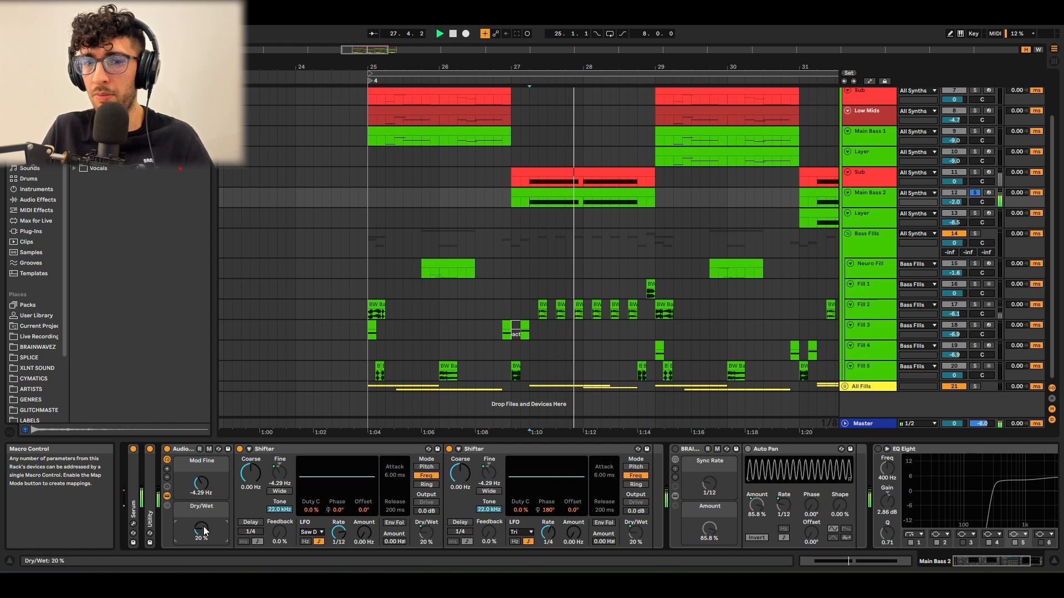
click(448, 449)
key(space)
key(space)
click(447, 449)
key(space)
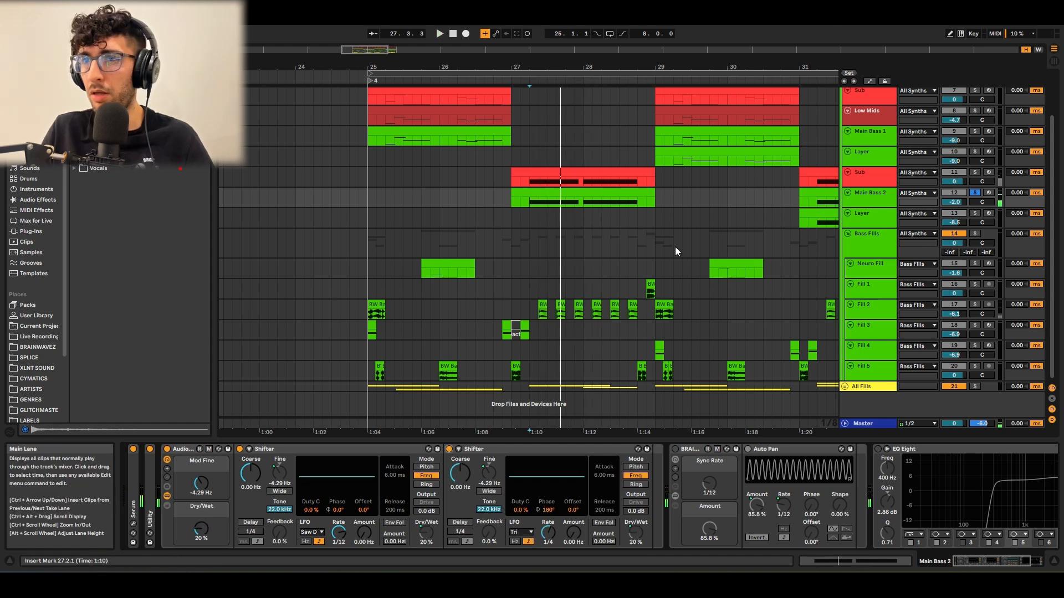
Enable the Auto Pan rack on Main Bass 2 and audition the bass with it.
click(772, 448)
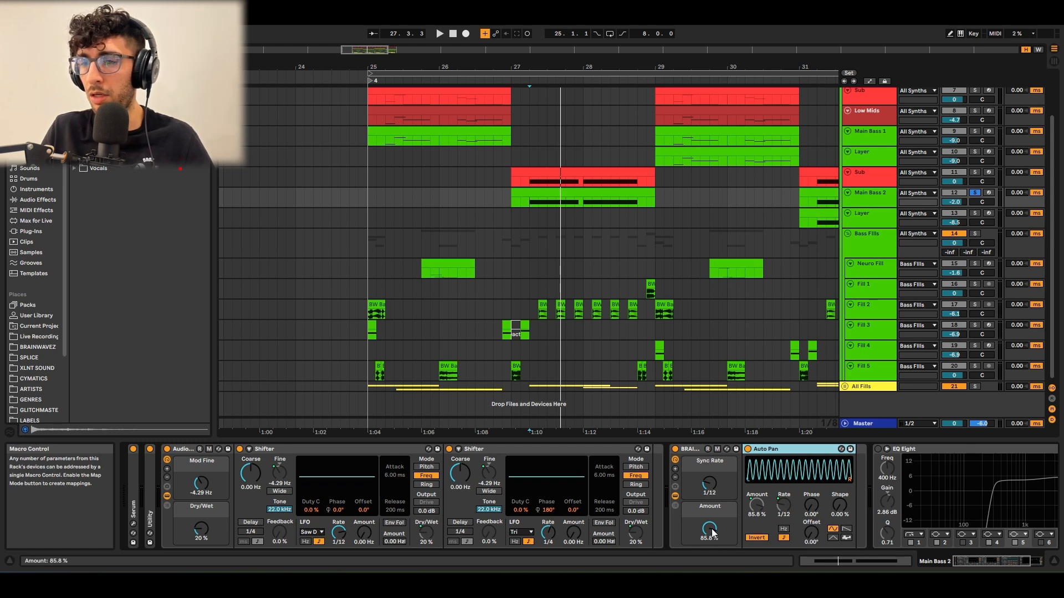
key(space)
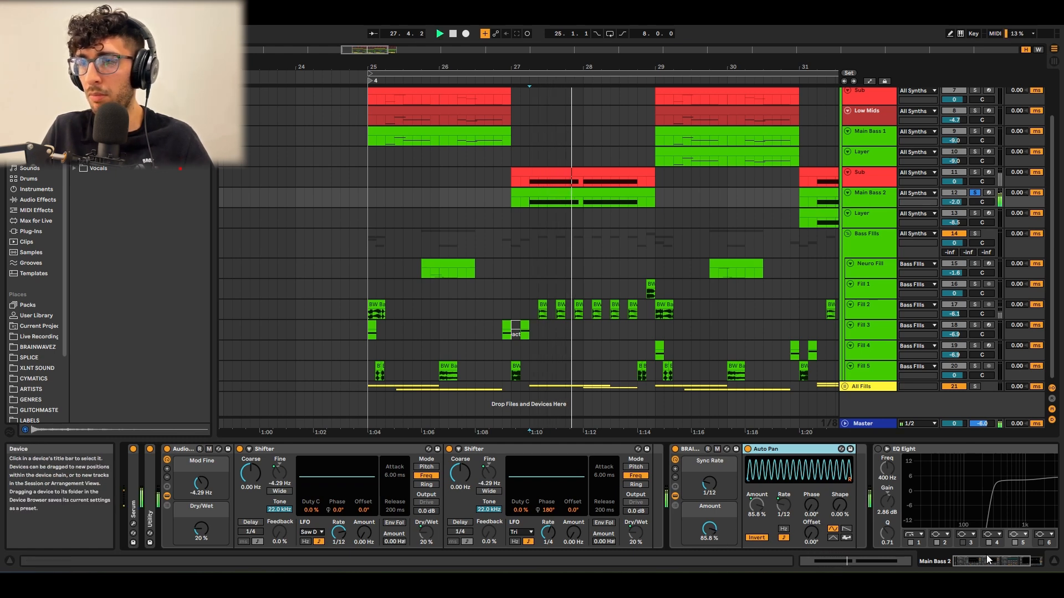
click(1022, 557)
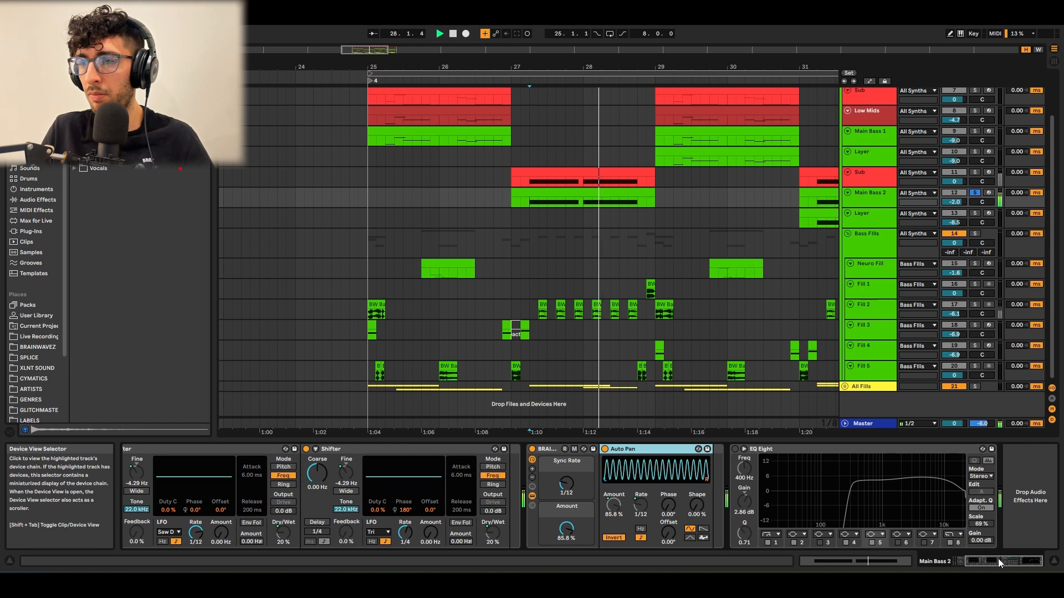
Enable the EQ Eight at the end of Main Bass 2's chain, check its filter bands and audition the bass.
click(735, 450)
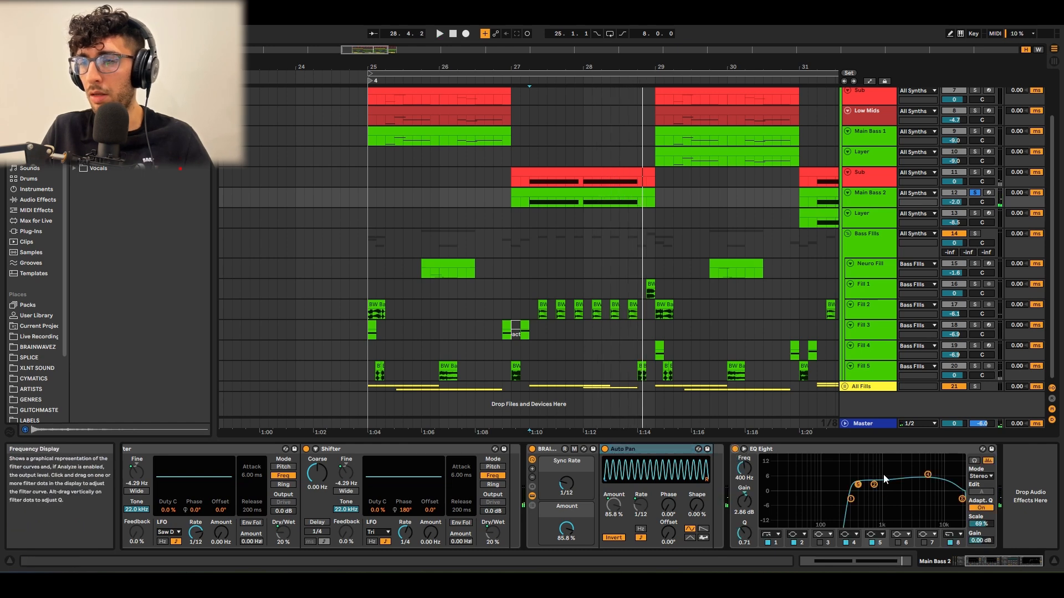
click(851, 499)
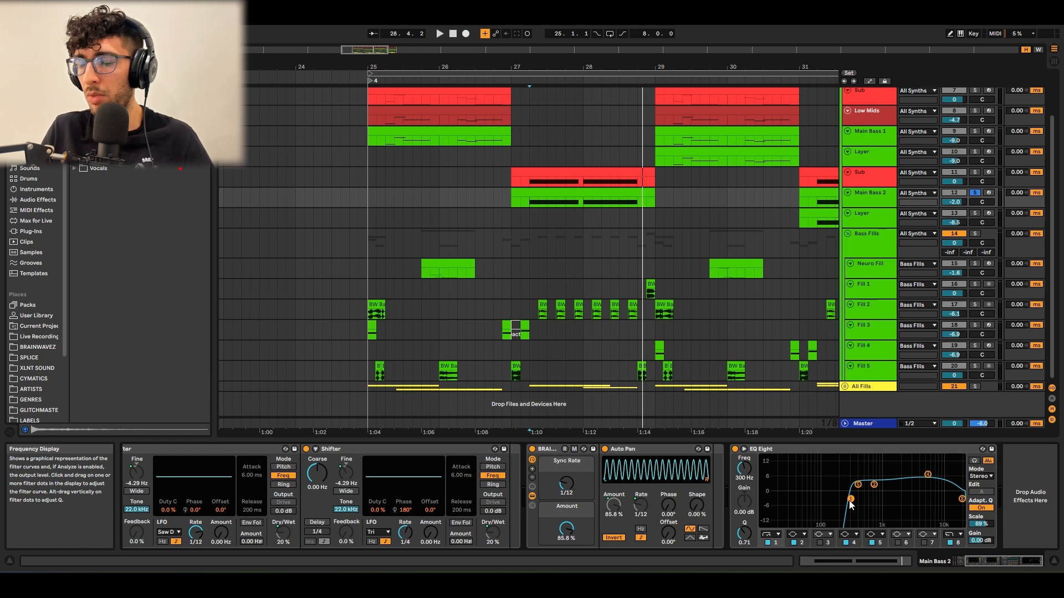
click(875, 485)
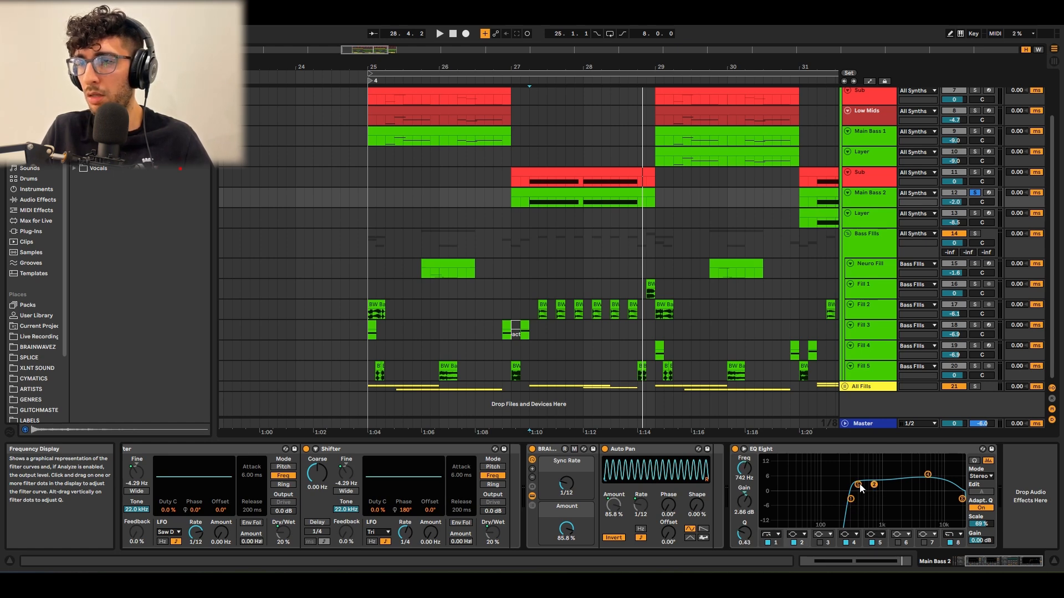
click(873, 486)
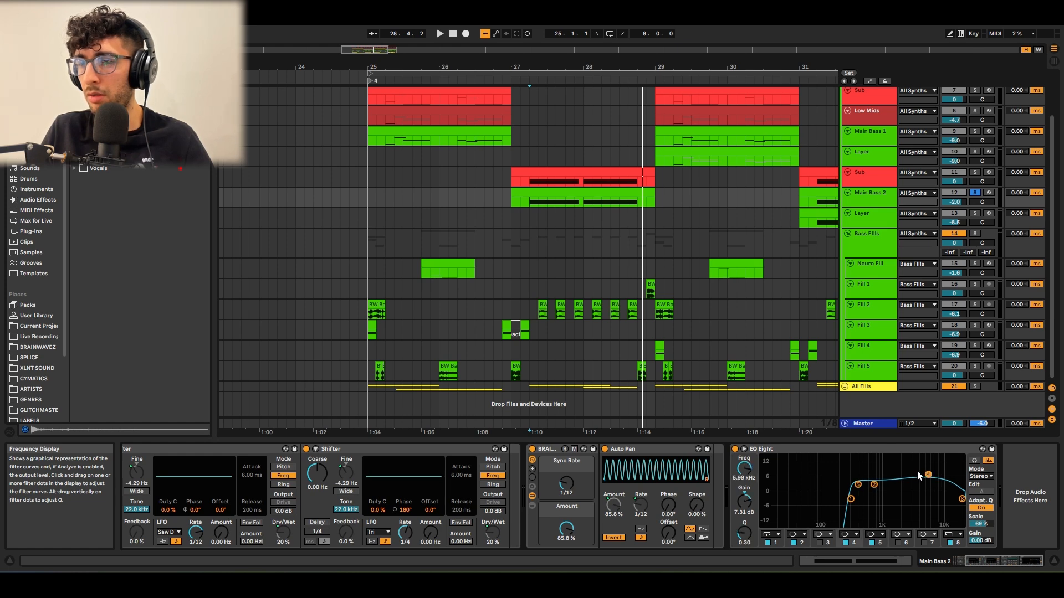
key(space)
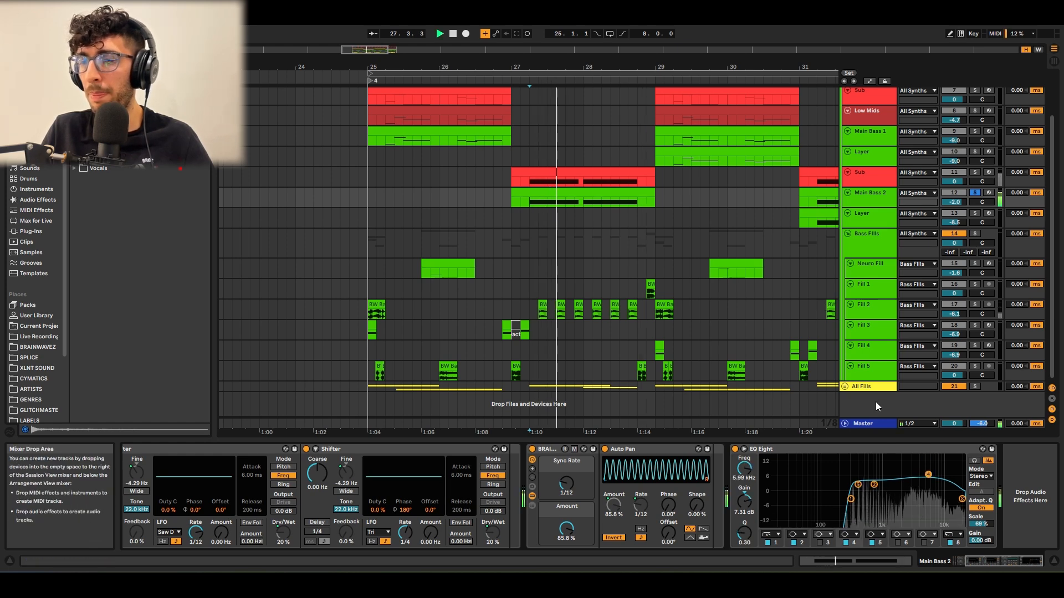
Solo the Sub track above Main Bass 2, select its BW Sub Ready rack and audition the sub.
click(865, 182)
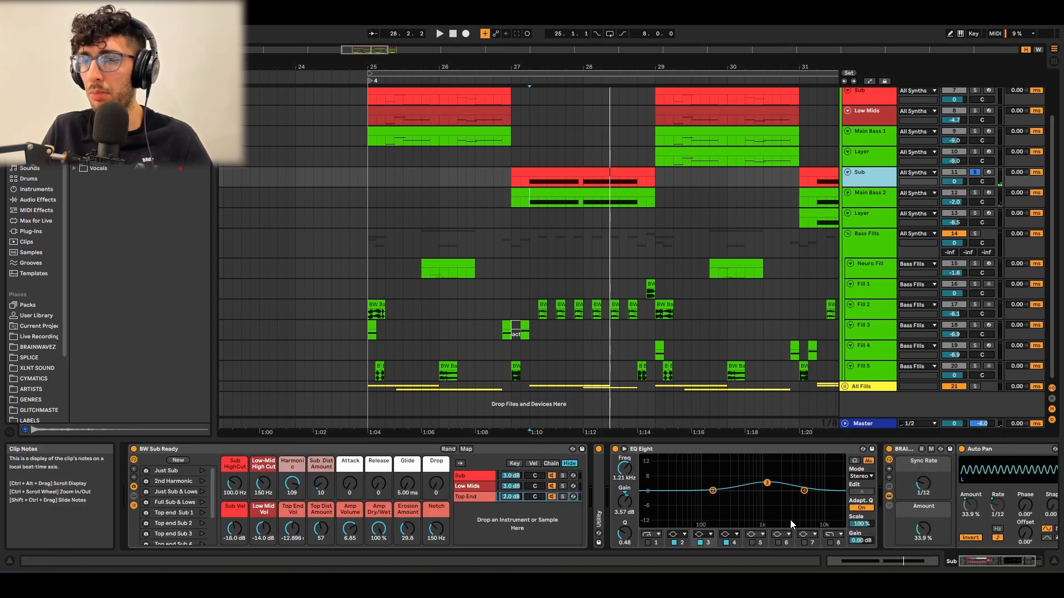
click(322, 451)
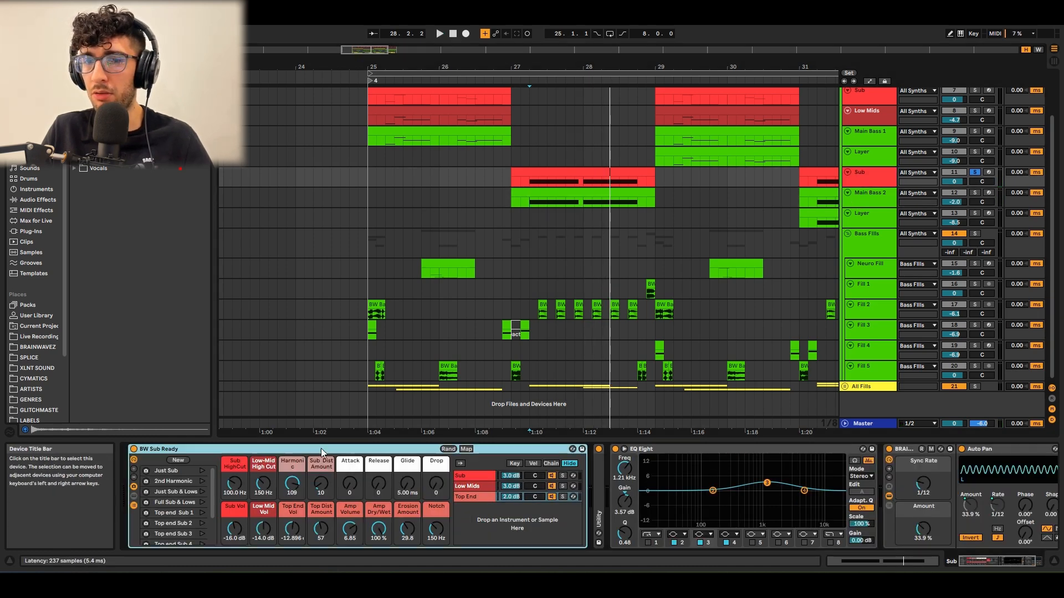
key(space)
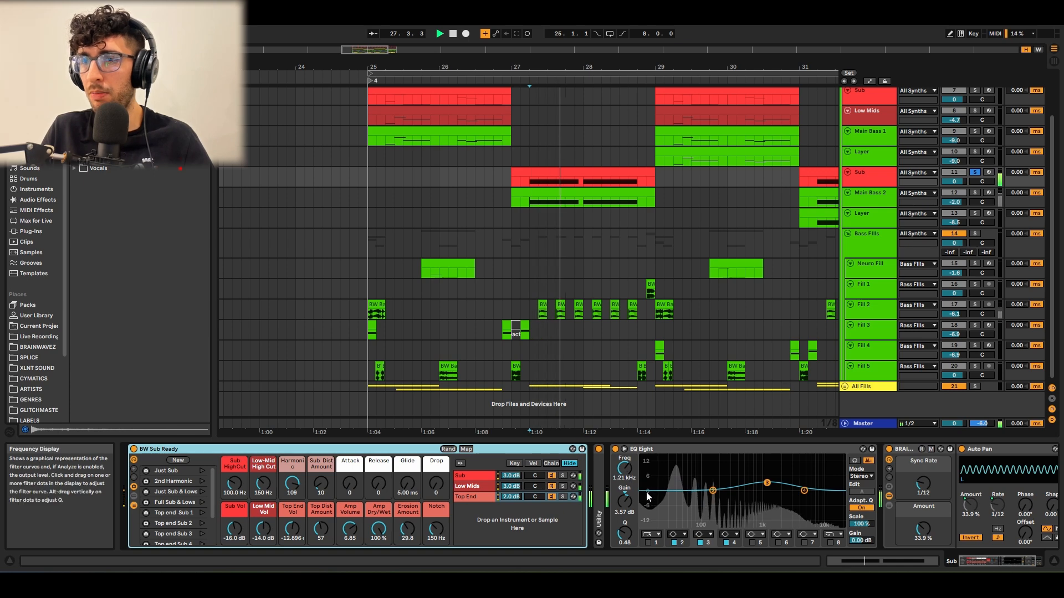
key(space)
Show the Low Mids chain of the BW Sub Ready rack and examine its Hip-Hop Sub Bass rack and EQ Eight.
click(478, 487)
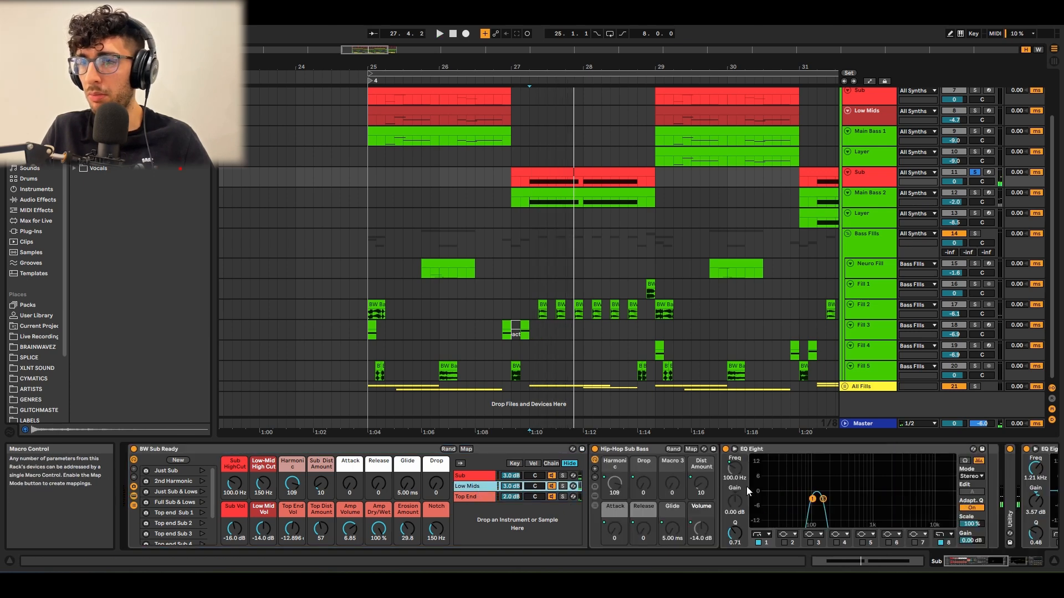
click(634, 450)
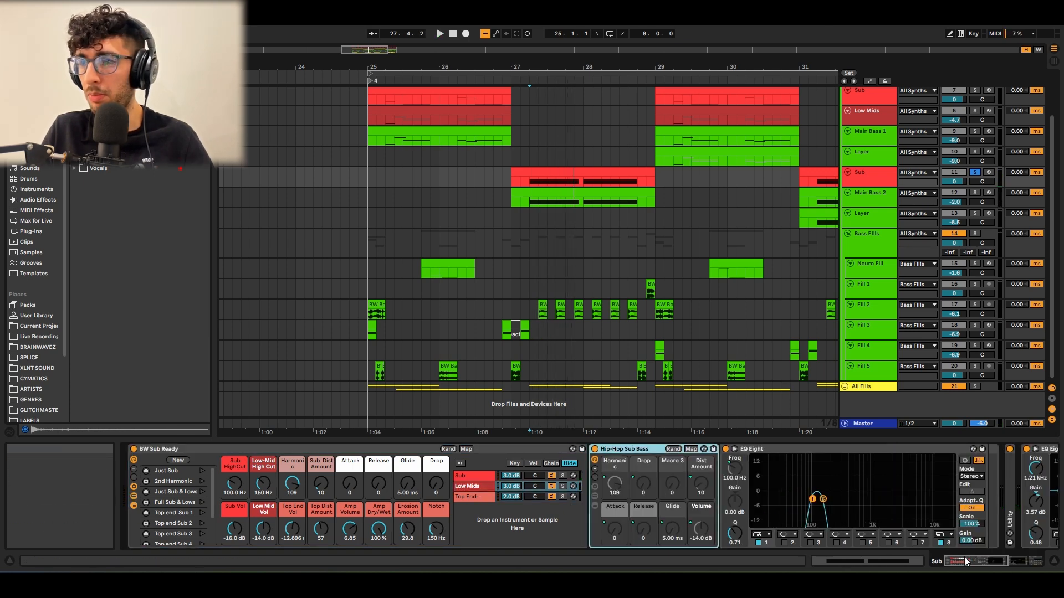
drag(972, 559, 833, 545)
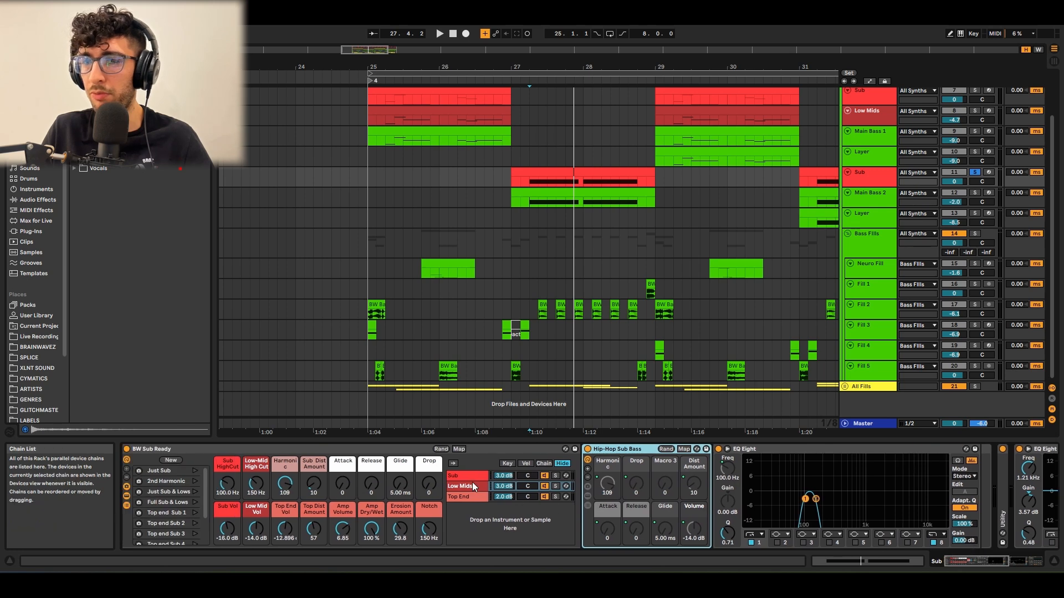
Audition the Top End chain of the BW Sub Ready rack and examine the Sub's EQ Eight and Auto Pan rack.
click(461, 497)
key(space)
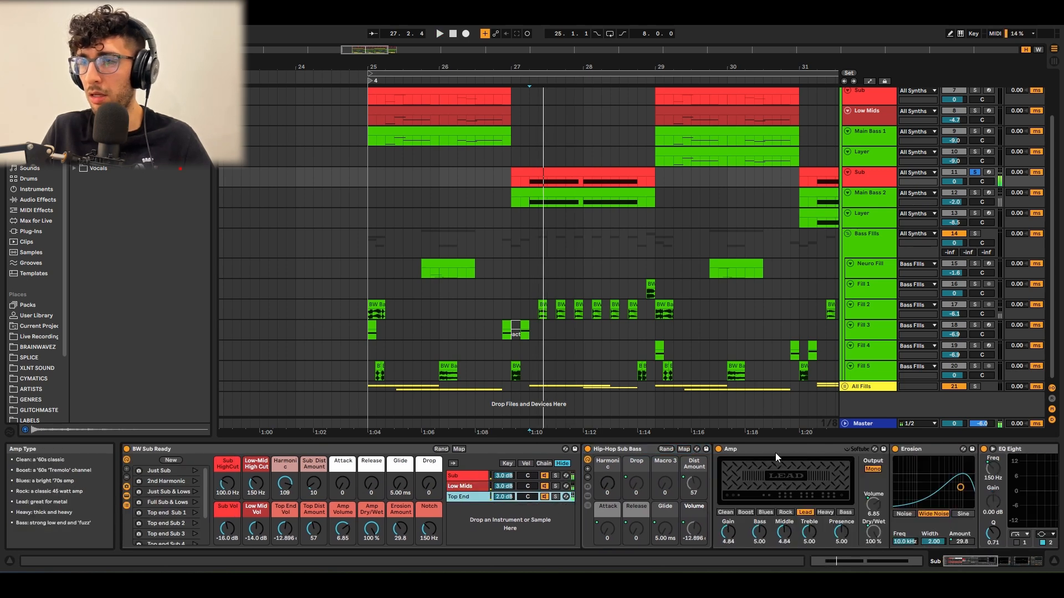
click(562, 463)
click(677, 452)
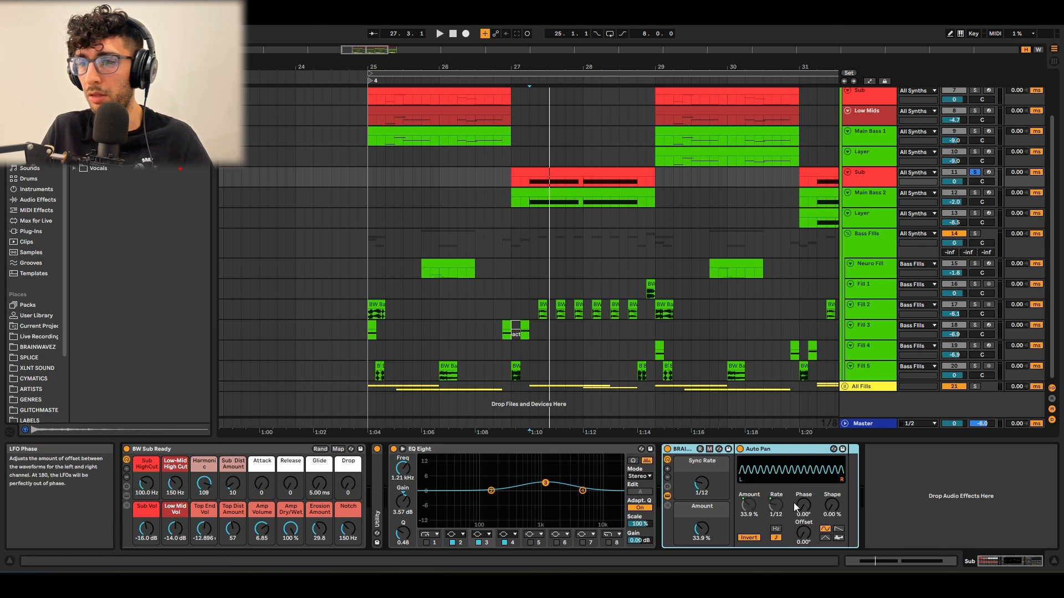
click(706, 484)
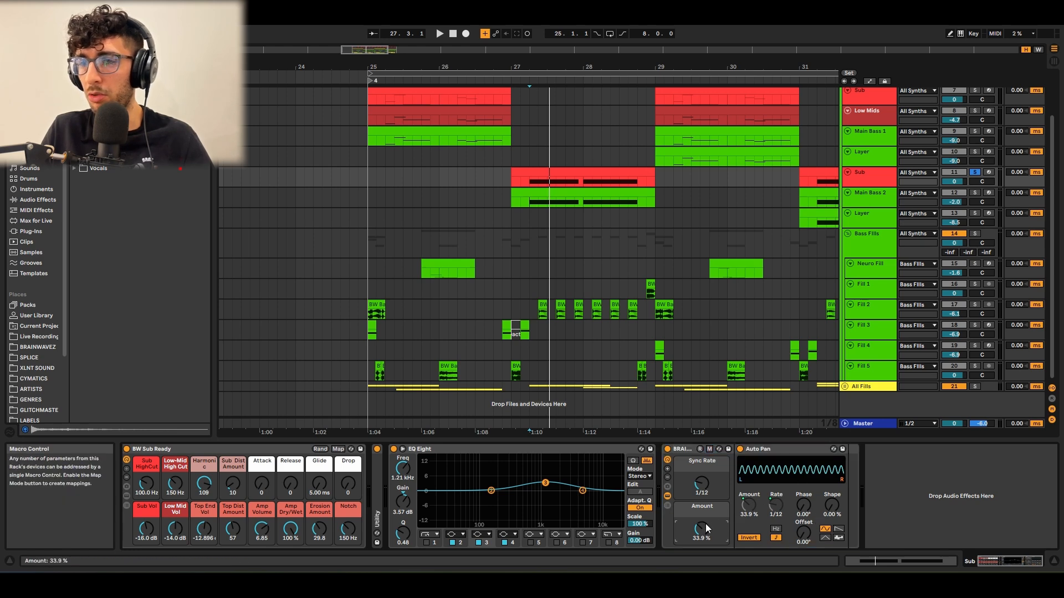
Solo the Sub together with Main Bass 2, audition them from 27.2.1, and release the solo.
key(space)
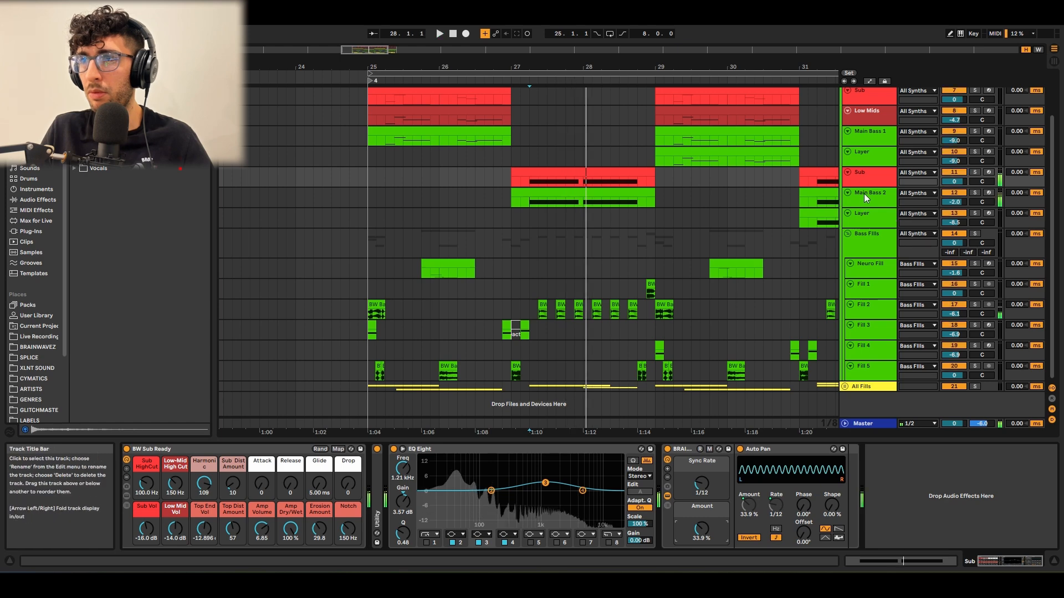
key(space)
click(862, 172)
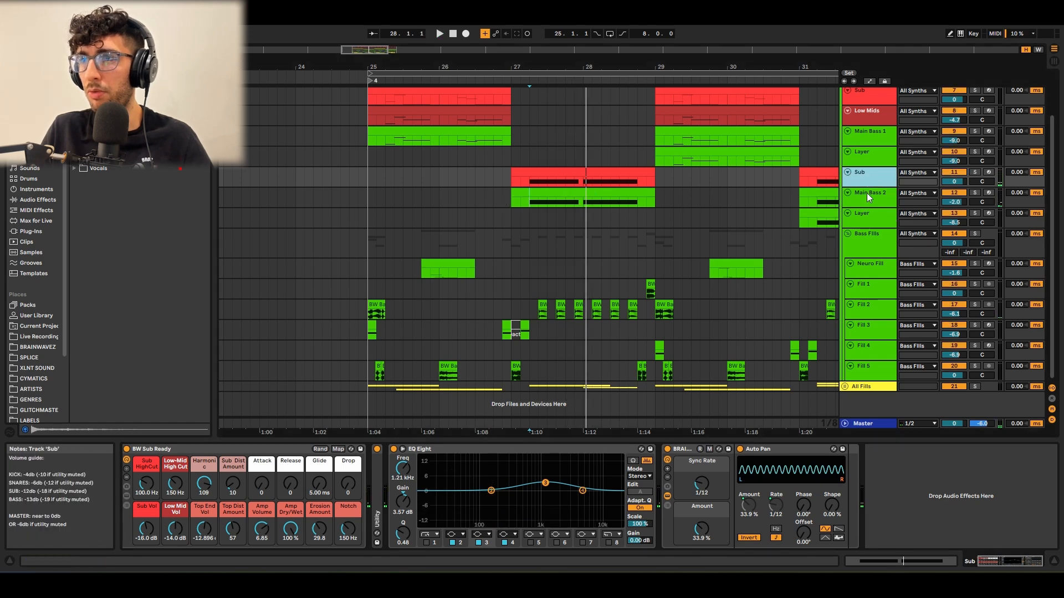
shift+click(867, 193)
click(527, 181)
key(space)
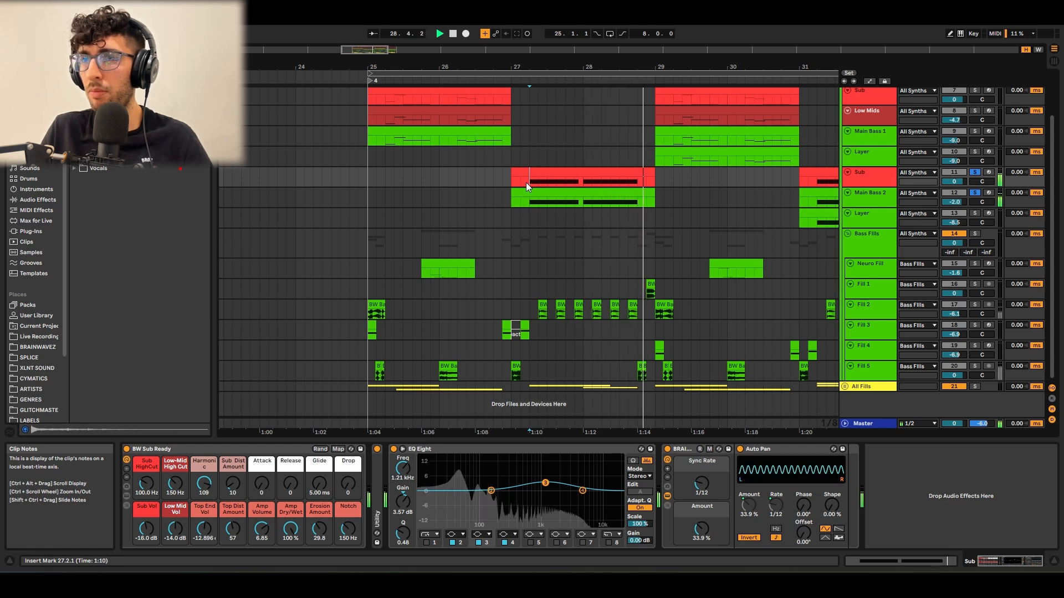
key(space)
key(s)
Solo the Layer track below Main Bass 1 and audition its clip at bar 29.
key(minus)
key(minus)
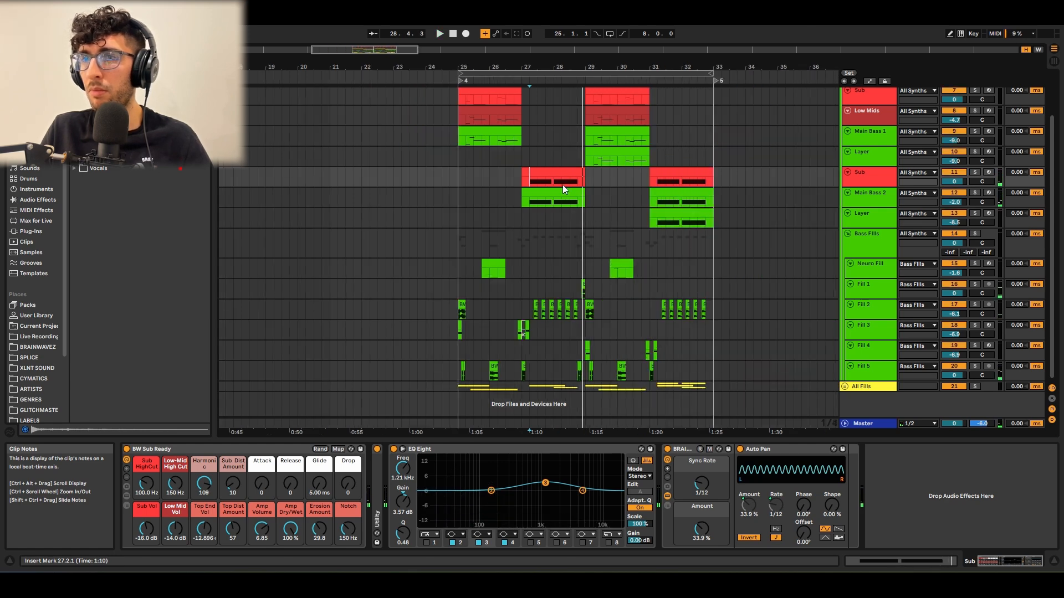
click(652, 211)
scroll(627, 219, up, 2)
click(610, 181)
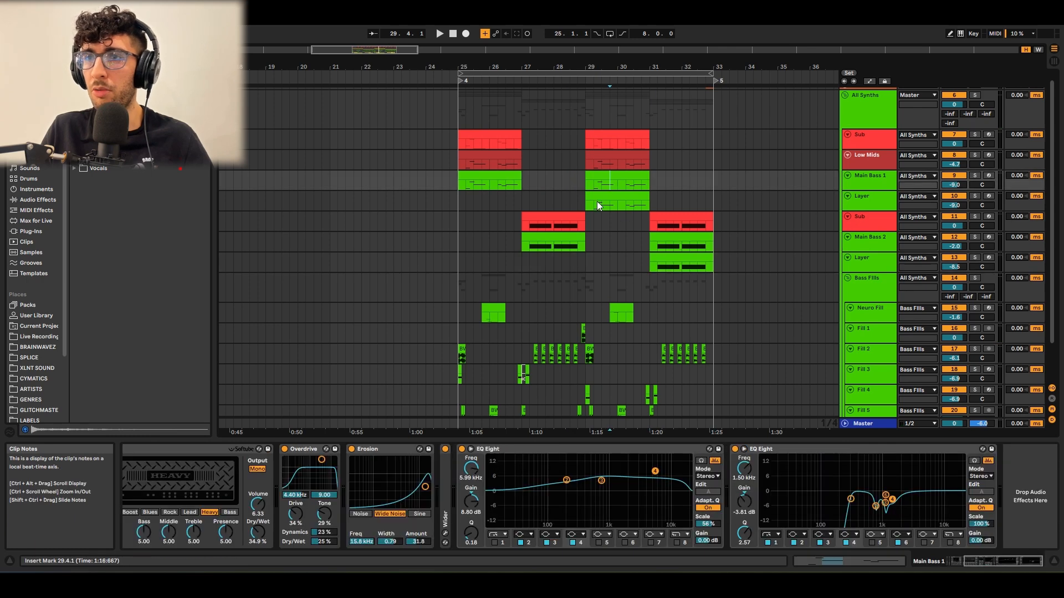
click(598, 197)
scroll(593, 199, up, 2)
scroll(591, 203, down, 2)
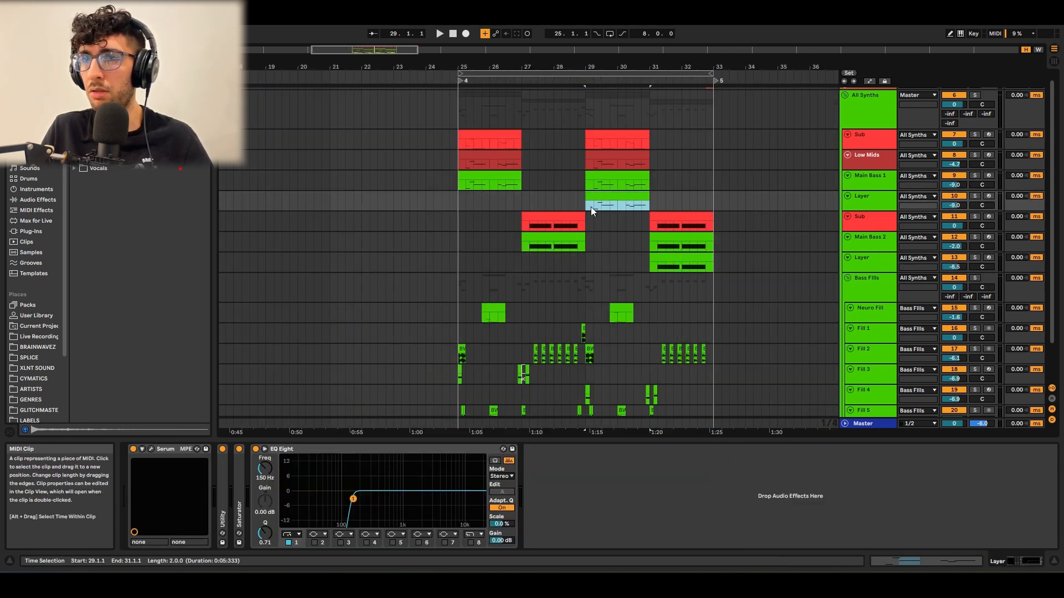
click(590, 213)
key(plus)
key(plus)
click(602, 198)
key(s)
click(594, 207)
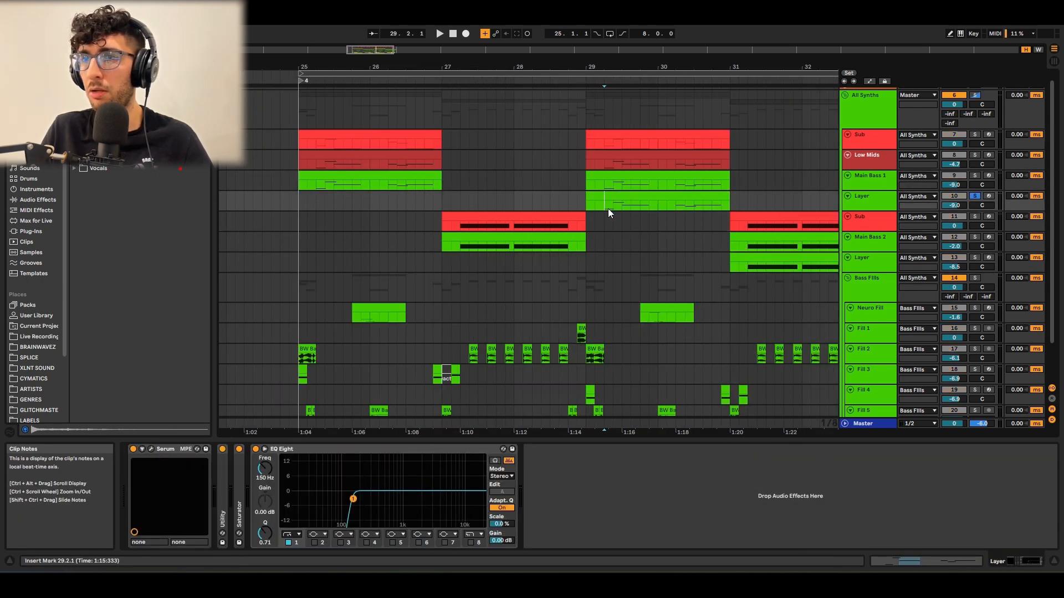
key(space)
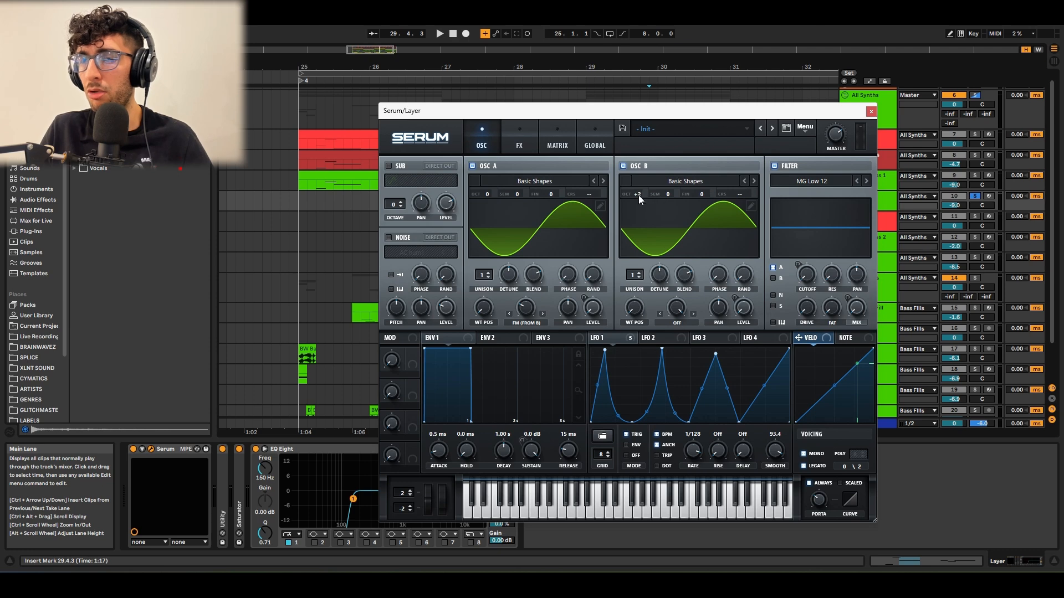
Close the Layer's Serum patch, unfold its Saturator, and examine the Saturator and EQ Eight settings.
click(872, 111)
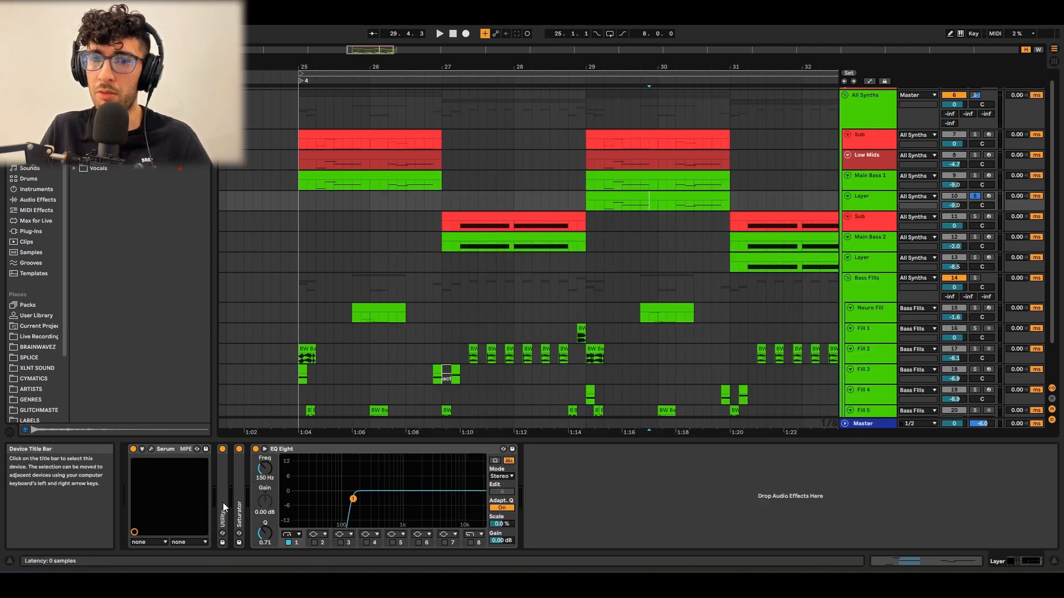
double_click(238, 484)
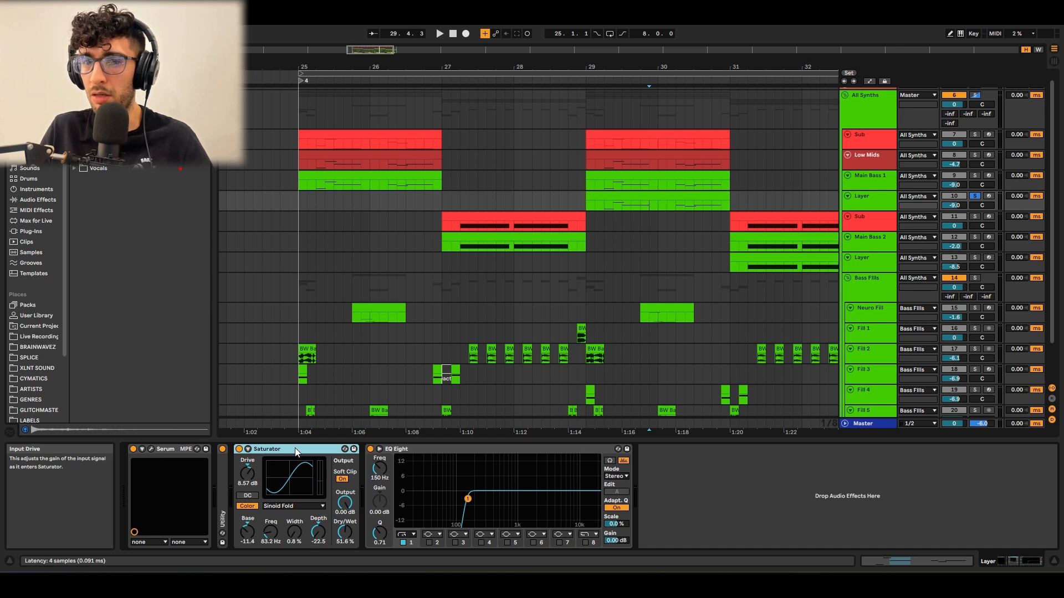
click(383, 470)
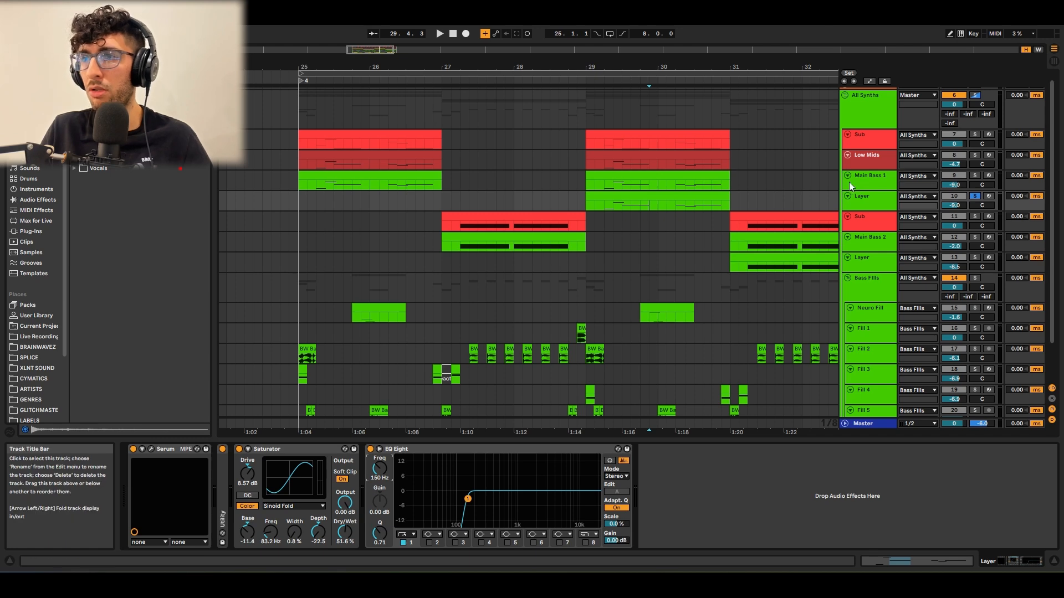
Solo Main Bass 1 with its Layer, switch the solo to the All Synths group, and audition from 29.1.1.
shift+click(867, 180)
key(s)
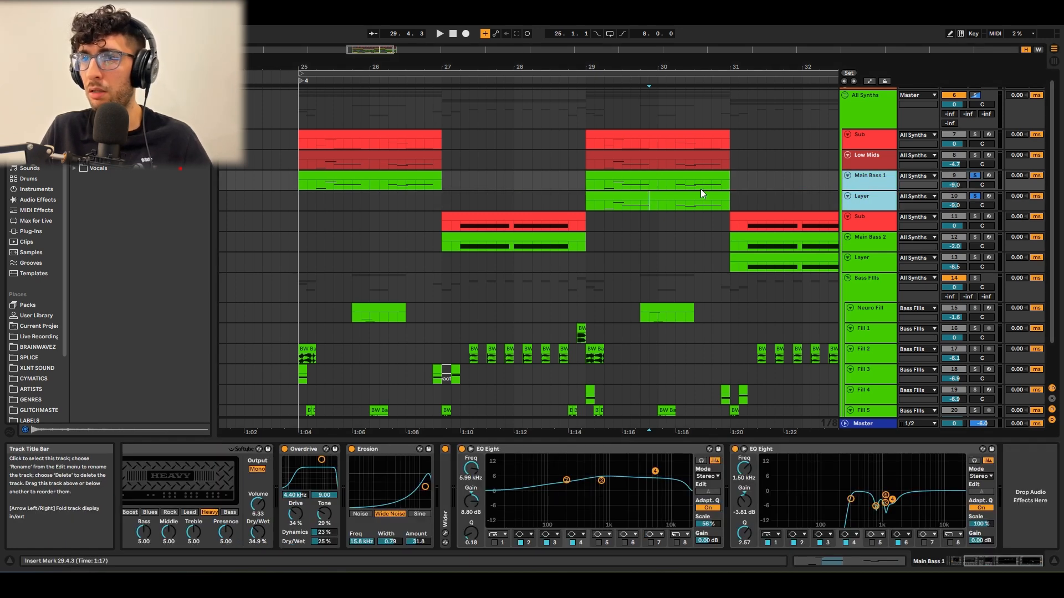
click(865, 119)
key(s)
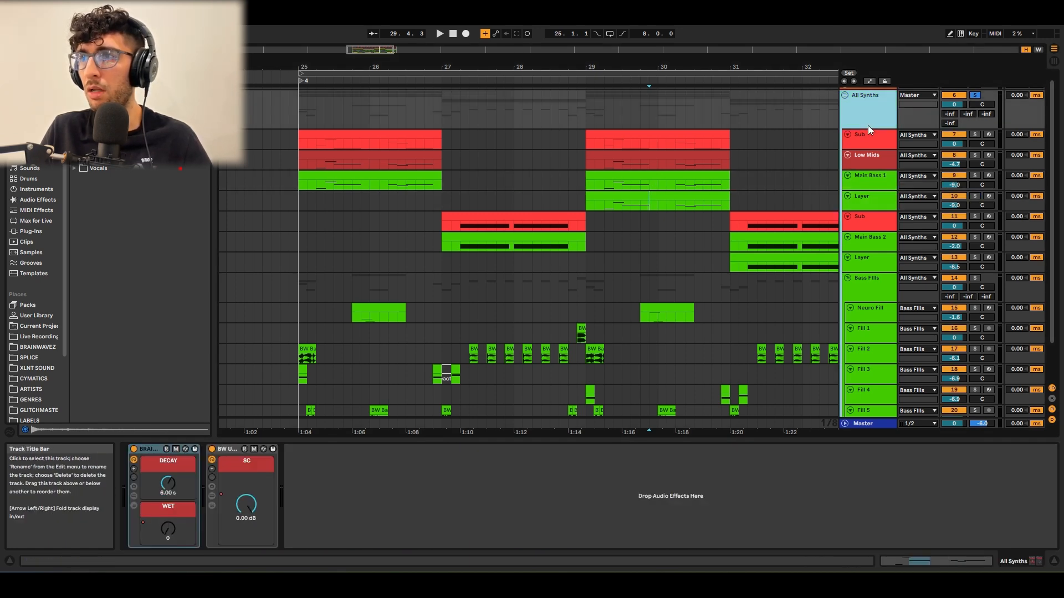
click(611, 107)
key(space)
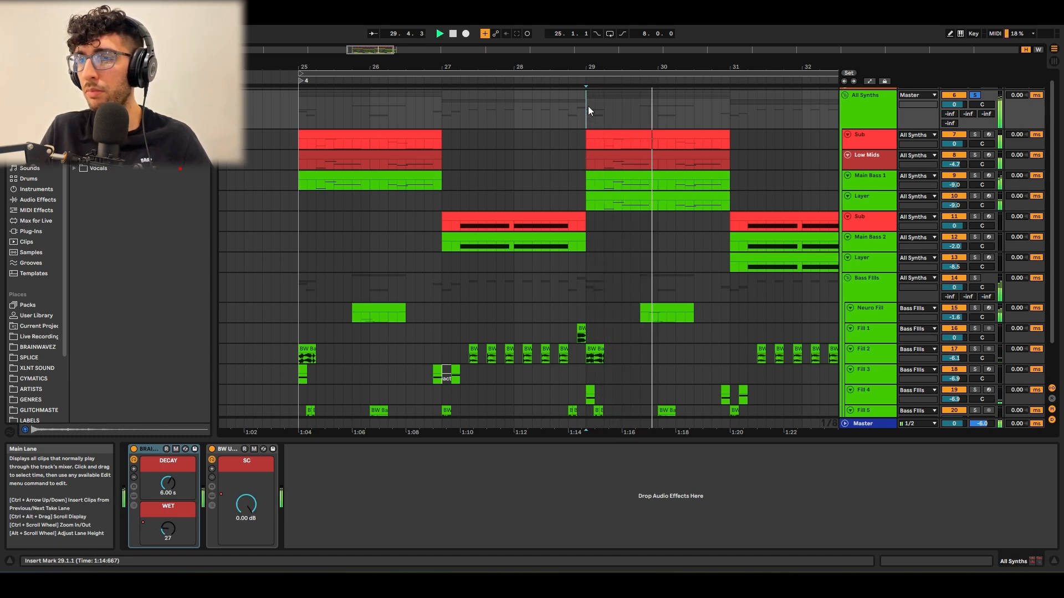
Solo the Layer track below Main Bass 2 and audition its clip at bar 31 while viewing its effects chain.
click(626, 219)
scroll(676, 210, down, 4)
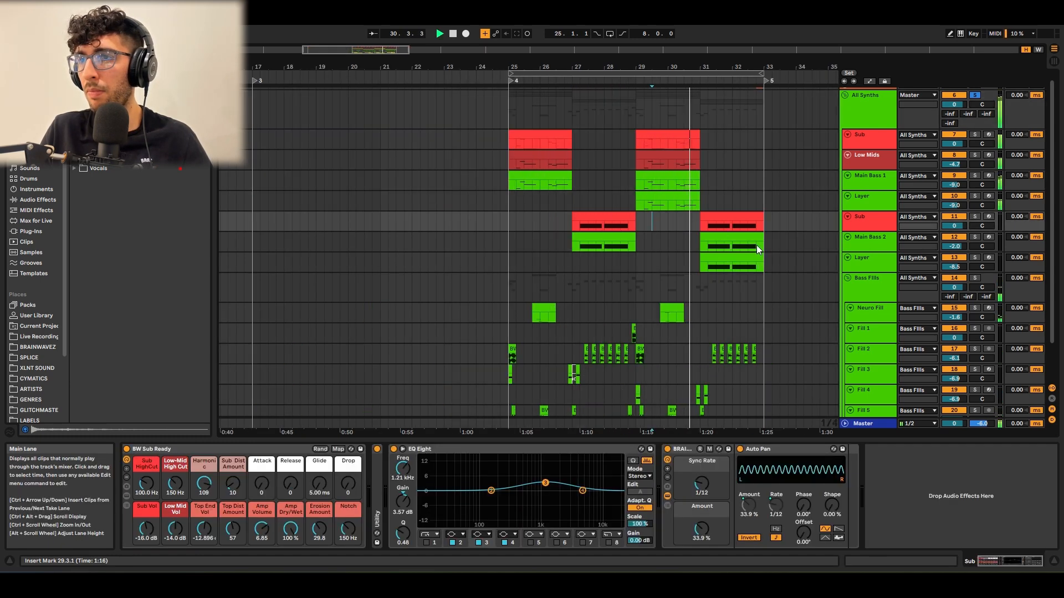
click(758, 265)
scroll(759, 266, up, 3)
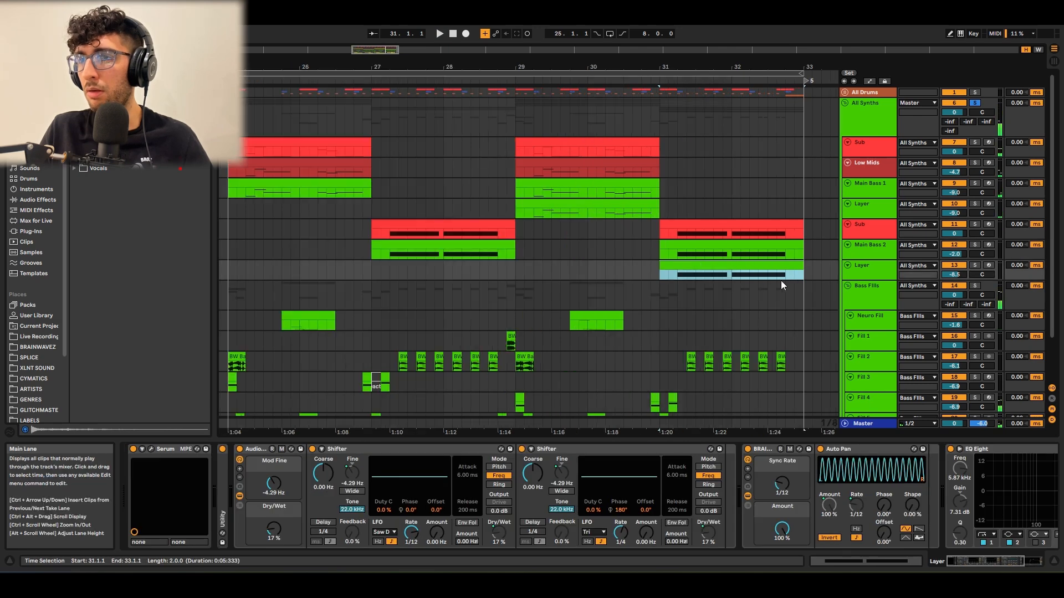
scroll(782, 285, down, 2)
scroll(693, 271, right, 3)
click(602, 254)
click(606, 247)
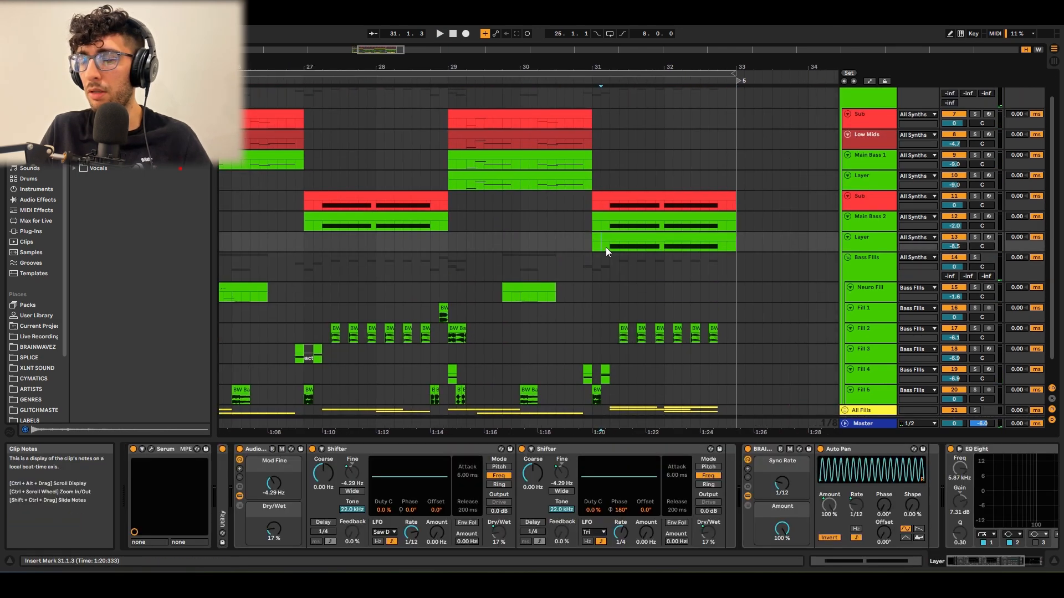
key(space)
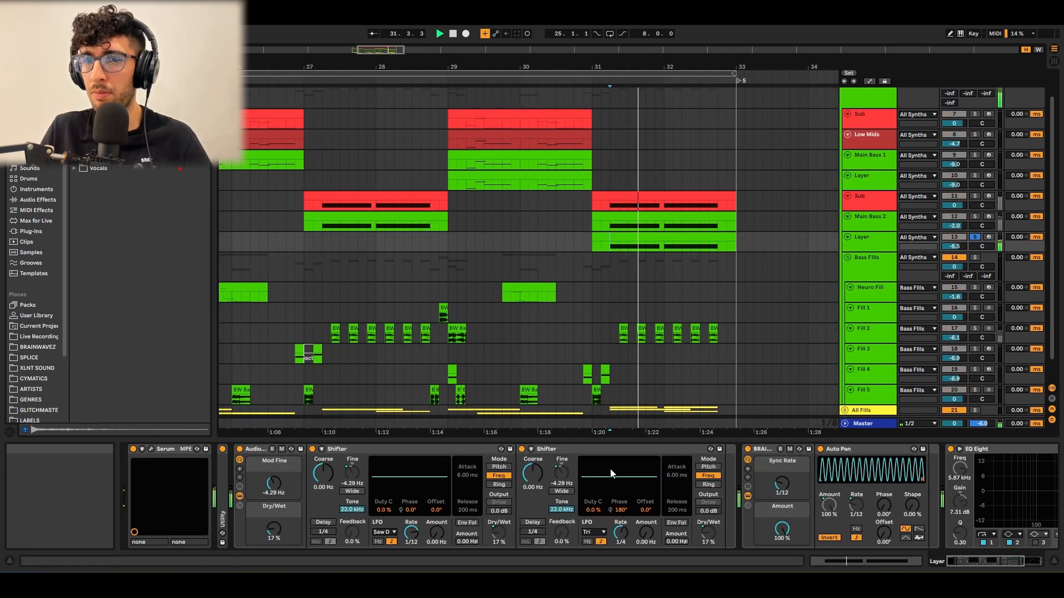
drag(995, 561, 930, 557)
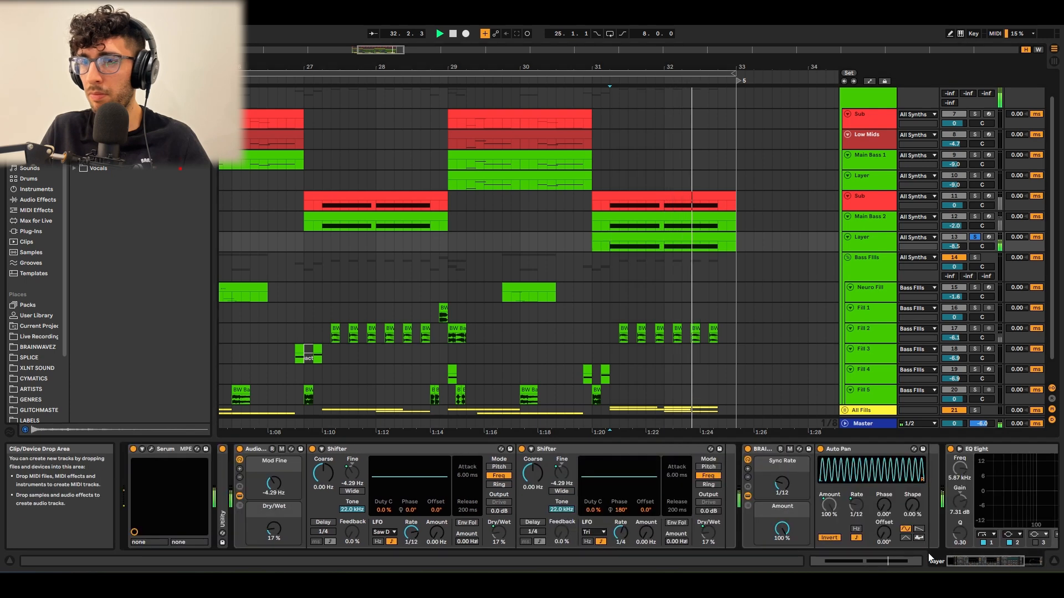
key(space)
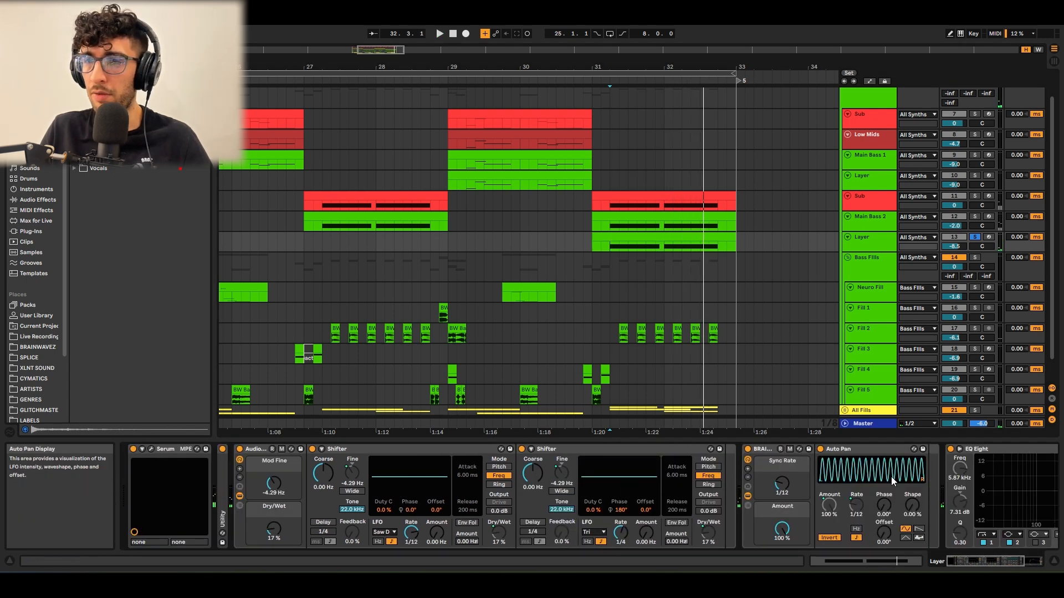
Examine the oscillators and effects of the Layer's Serum patch, close it, and toggle the solo with Main Bass 2 selected at 31.2.1.
click(151, 450)
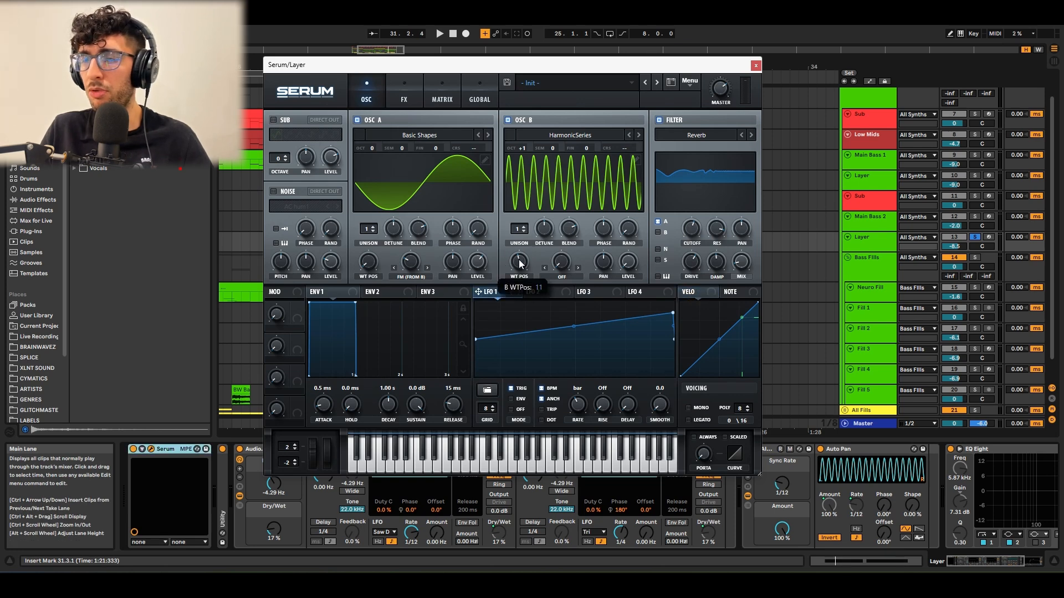
click(406, 83)
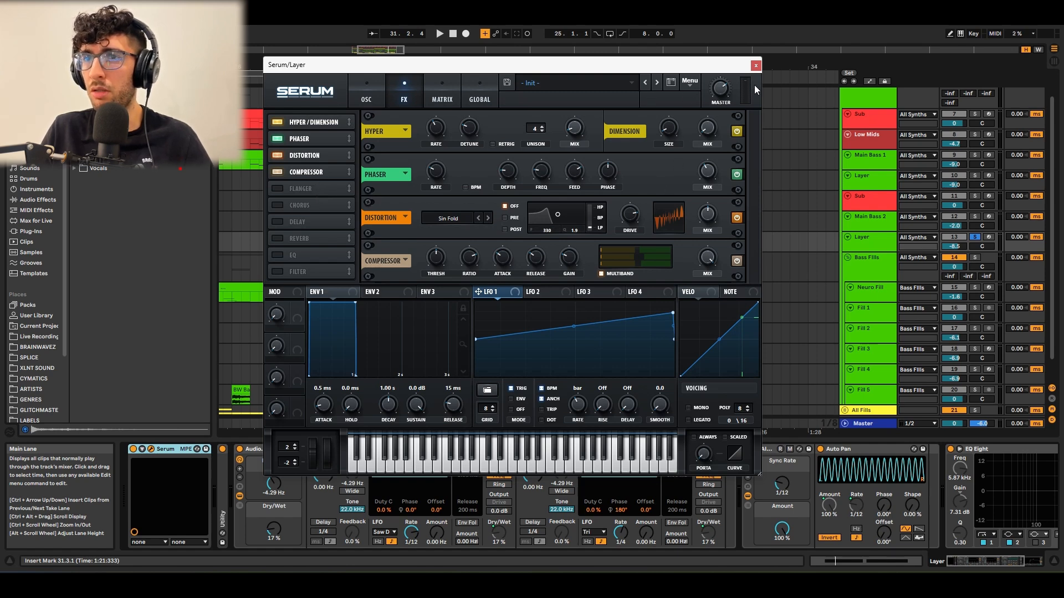
click(756, 67)
click(614, 222)
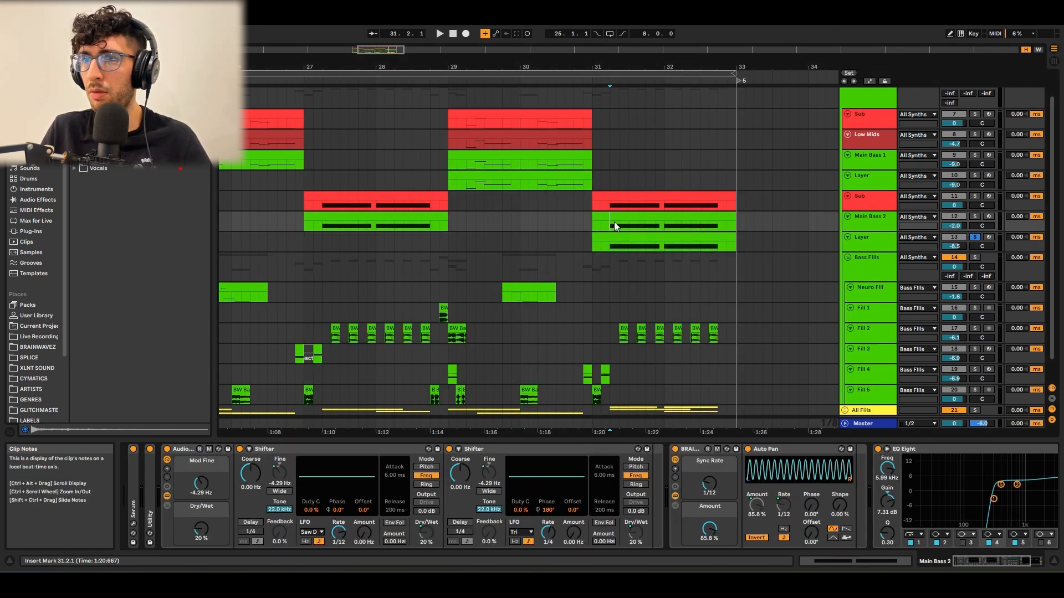
key(s)
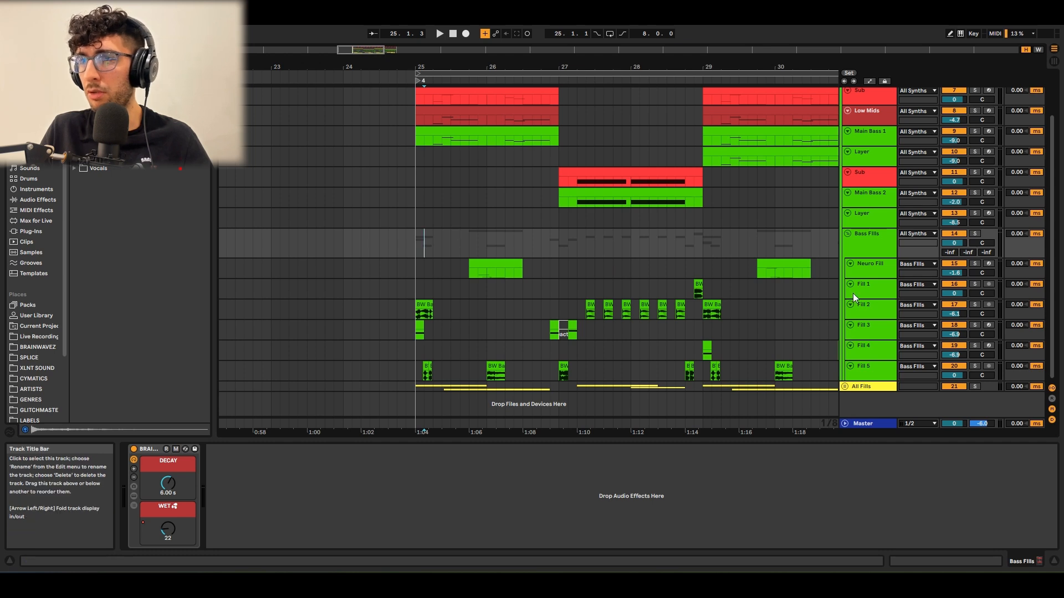
Solo the Bass Fills group and audition the opening fills from 25.1.1.
click(864, 239)
key(s)
key(plus)
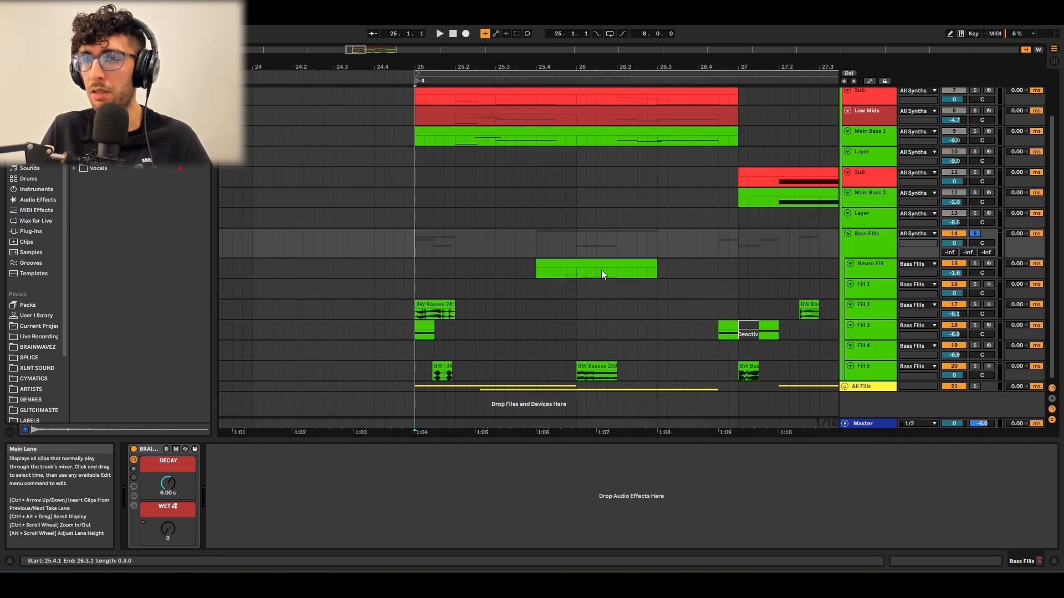
click(417, 241)
key(space)
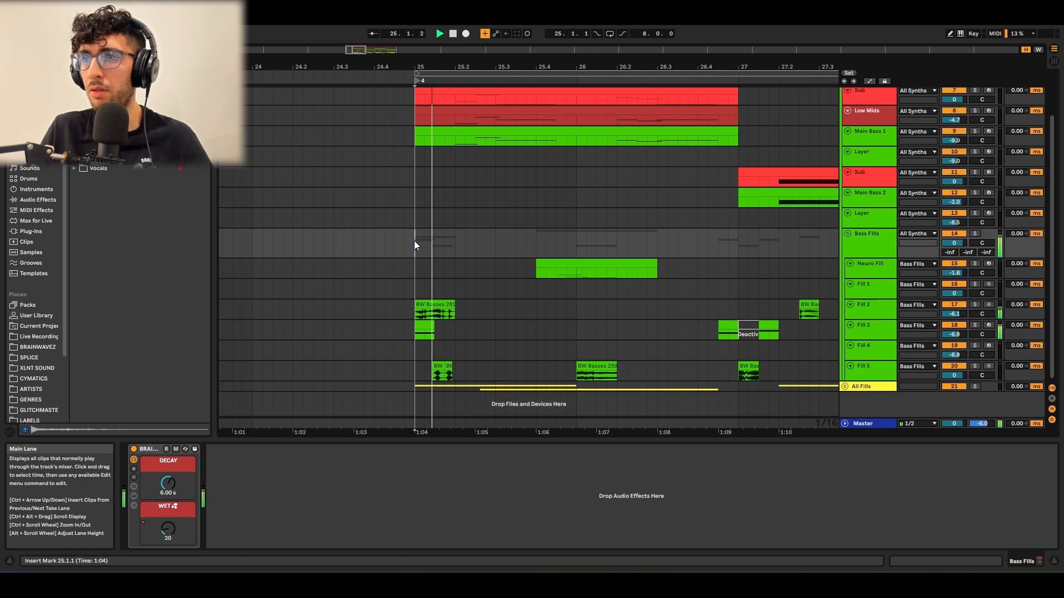
key(s)
key(space)
key(space)
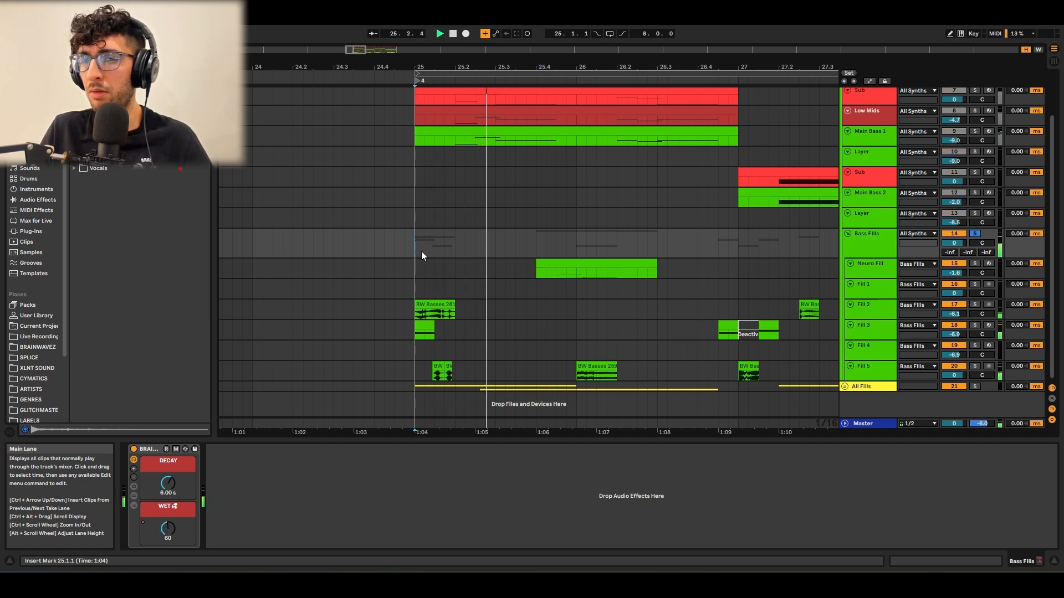
key(space)
key(plus)
key(space)
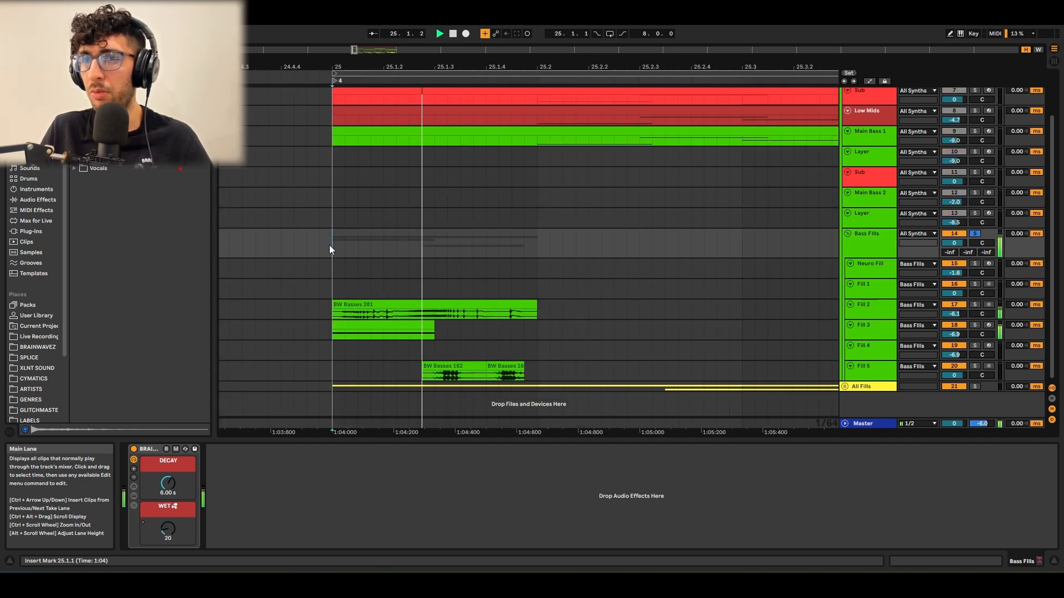
Follow the Bass Fills playback up to bar 30, checking the Fill 1 and Neuro Fill tracks, and place the insert marker at 30.4.3.
key(minus)
click(635, 288)
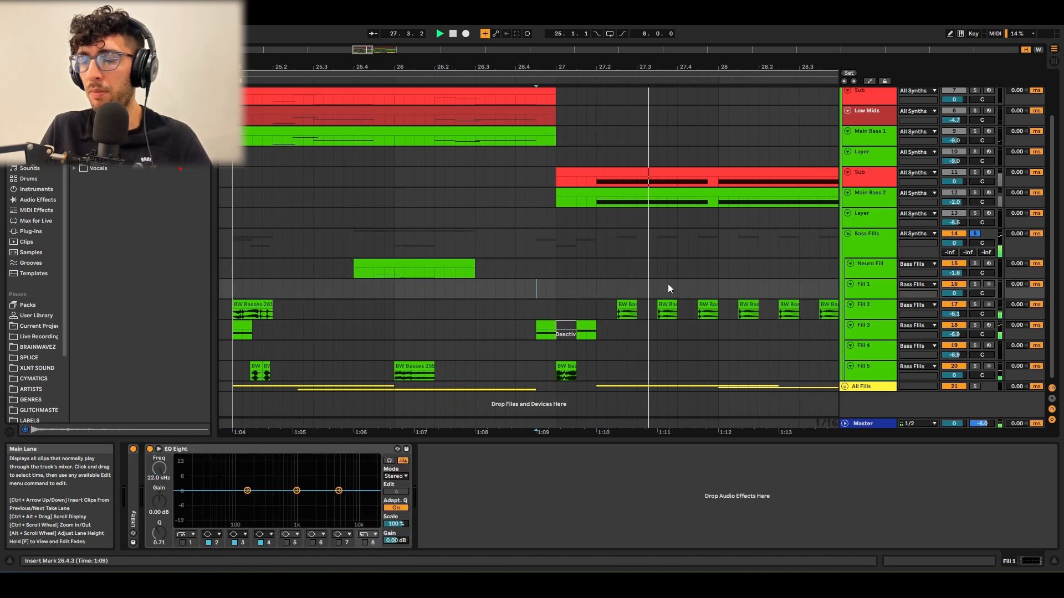
click(592, 269)
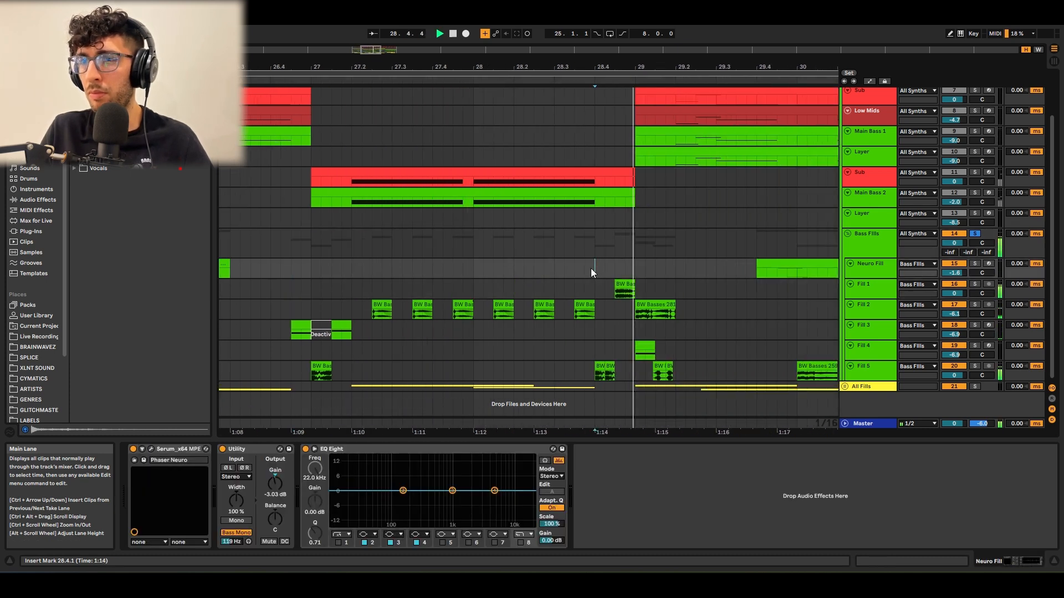
scroll(694, 292, down, 3)
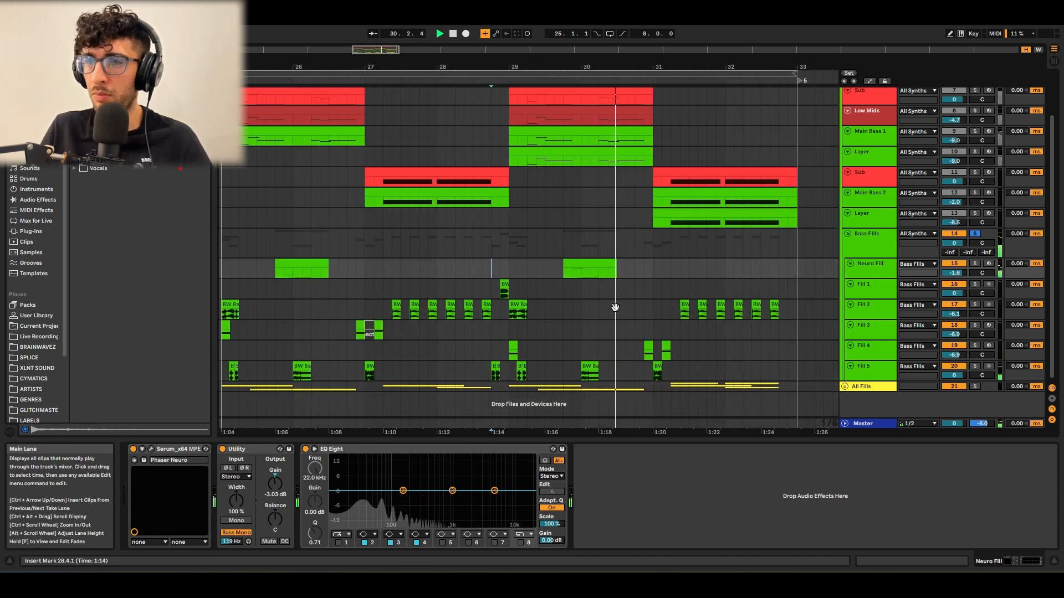
scroll(653, 304, up, 3)
click(633, 283)
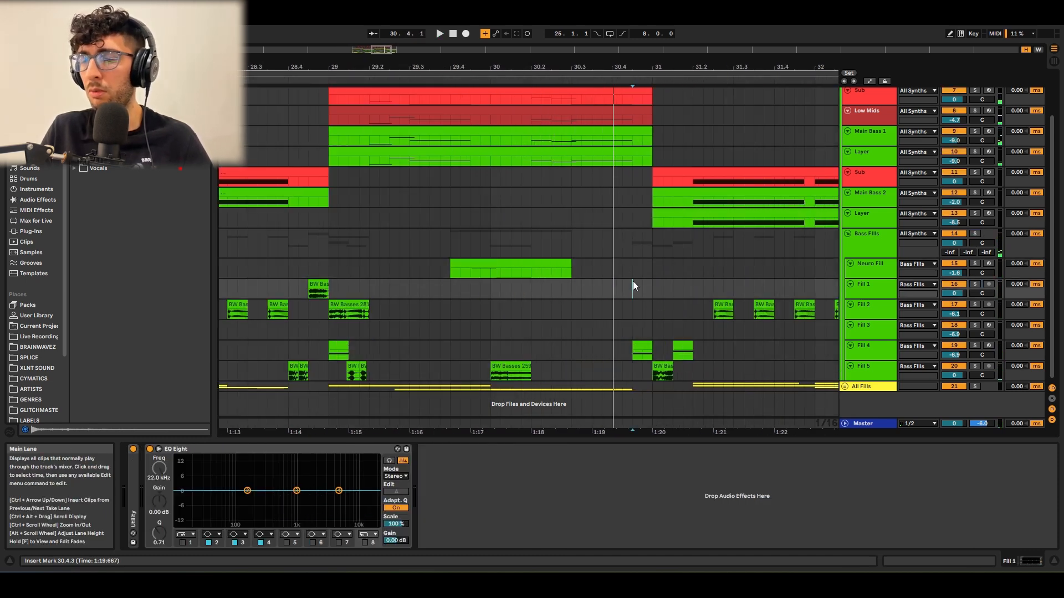
Solo the Bass Fills group, audition its closing fills from 30.4.2, and turn the solo off with the insert marker at 31.1.1.
click(629, 254)
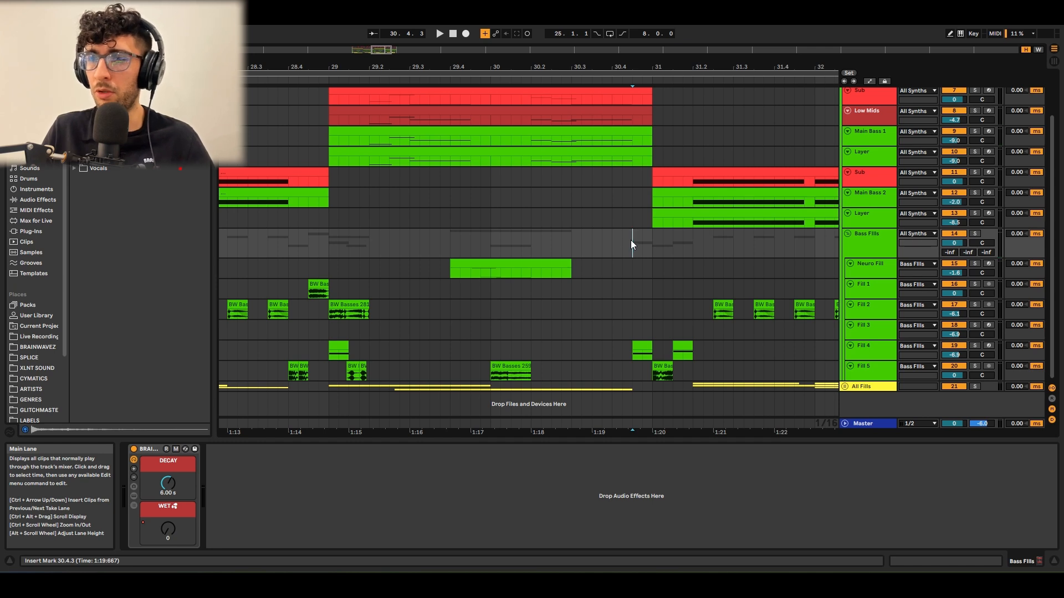
click(854, 242)
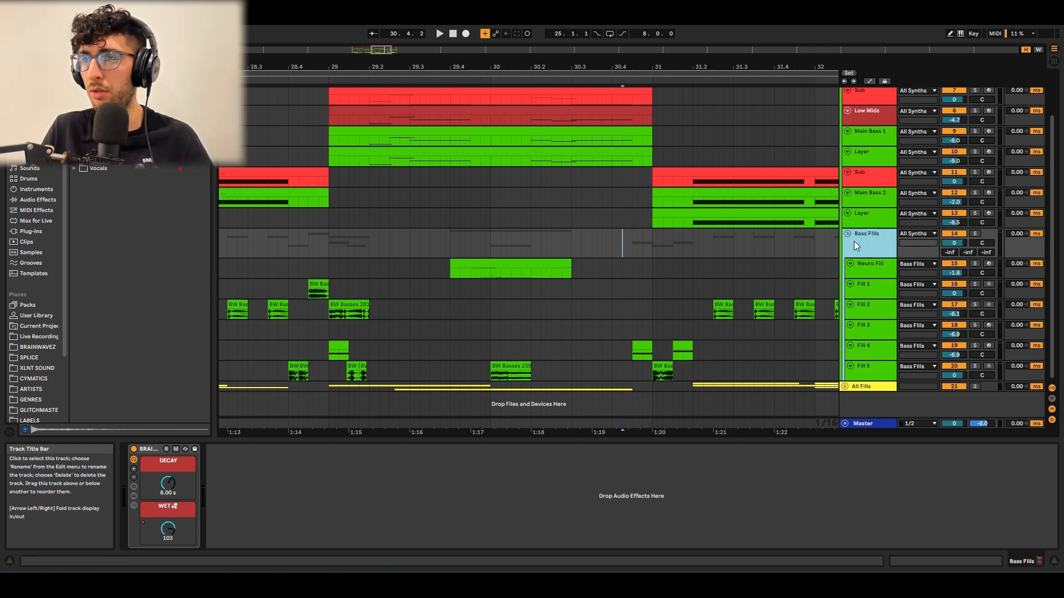
key(s)
key(space)
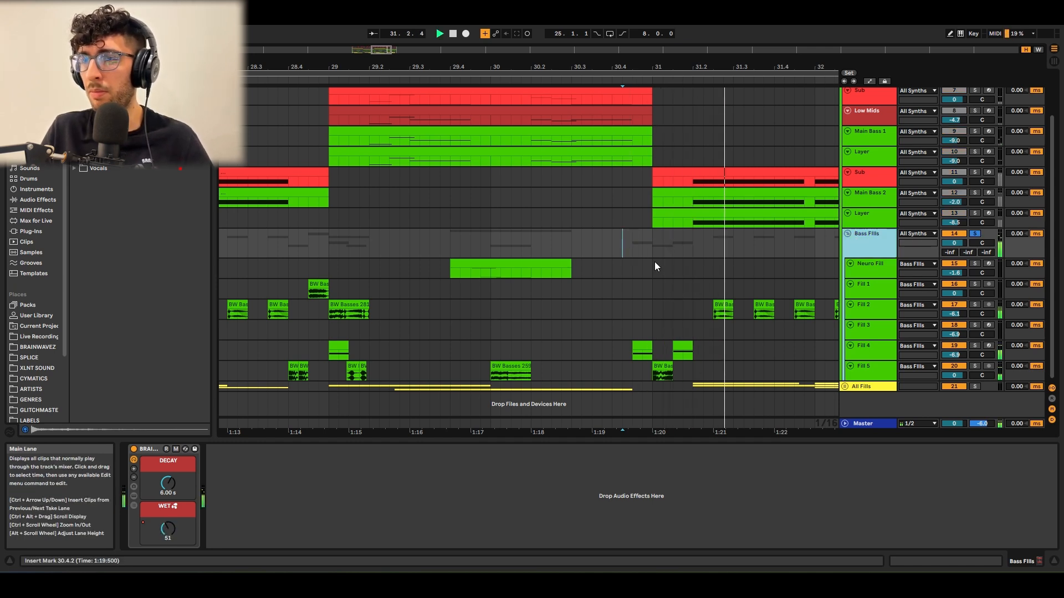
scroll(653, 261, down, 3)
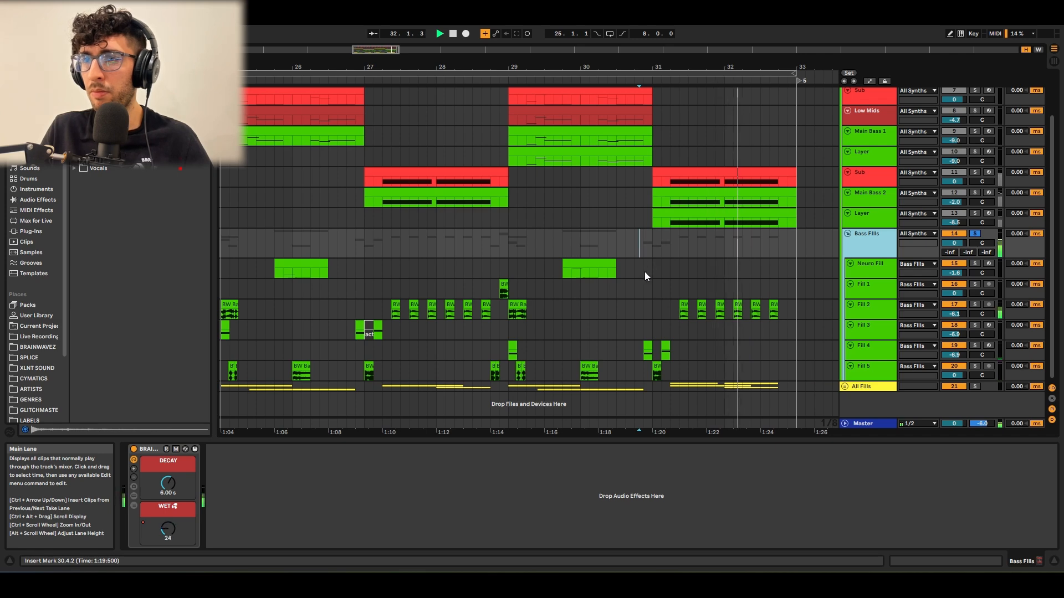
click(653, 251)
key(space)
key(s)
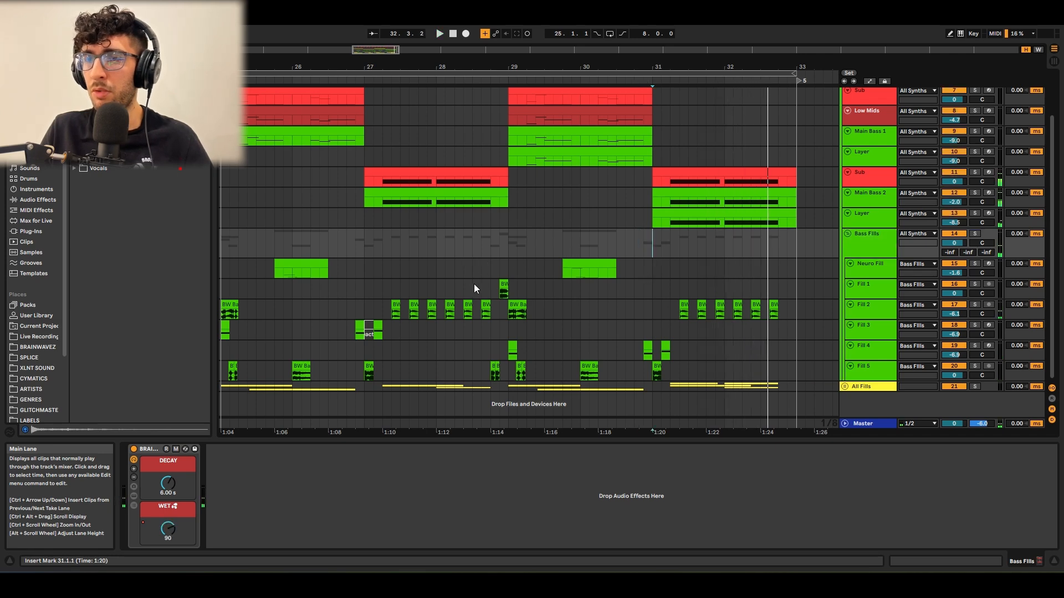
Examine the All Fills group's tracks, checking the Riser track's effects and the Riser, Crash and Sweep Up clips around bars 31 and 32.
scroll(474, 284, up, 2)
scroll(545, 278, up, 2)
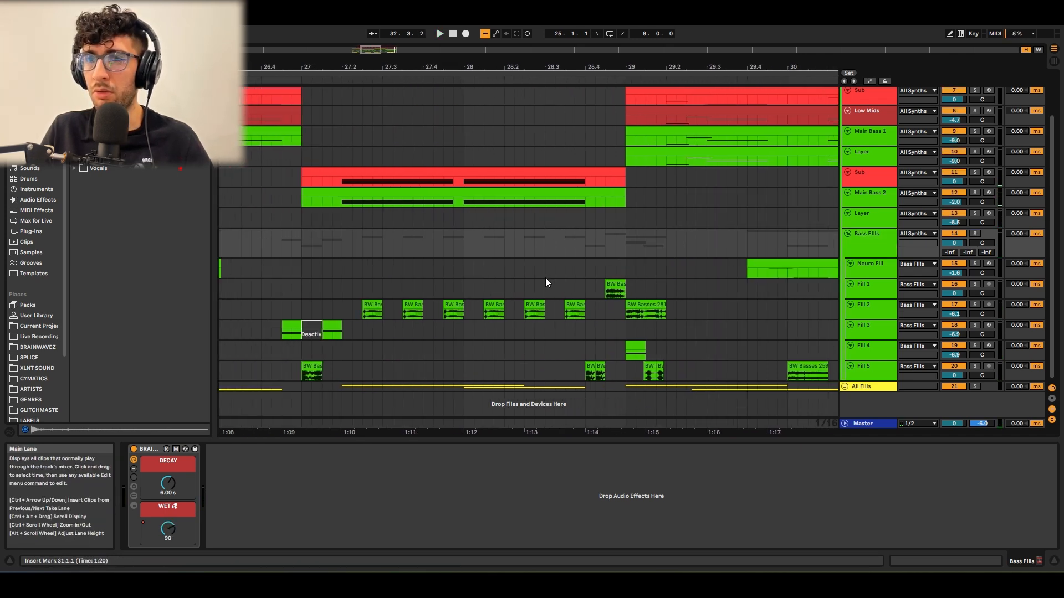
scroll(654, 285, down, 3)
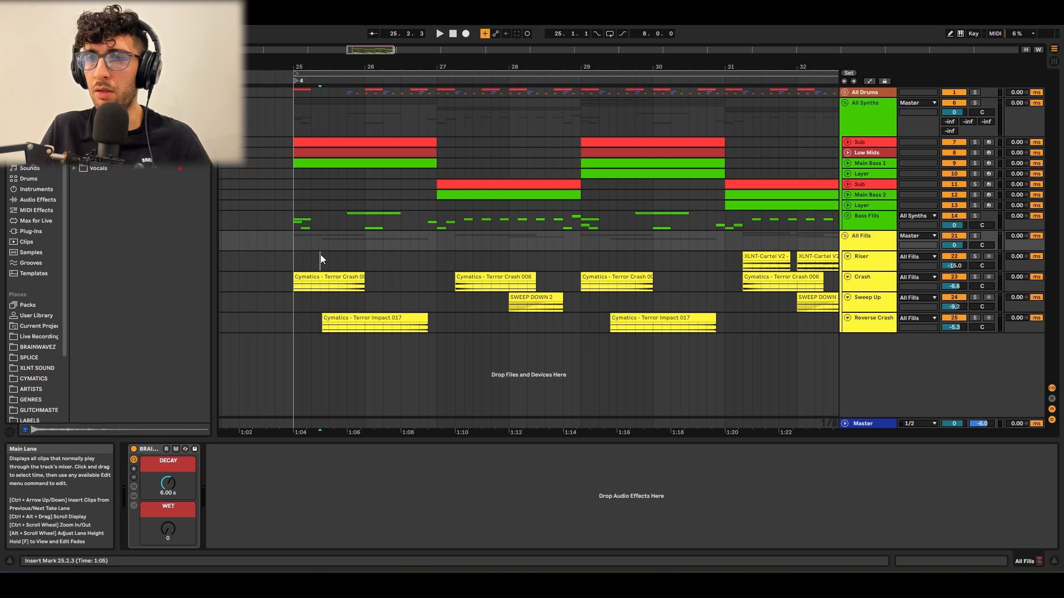
click(275, 260)
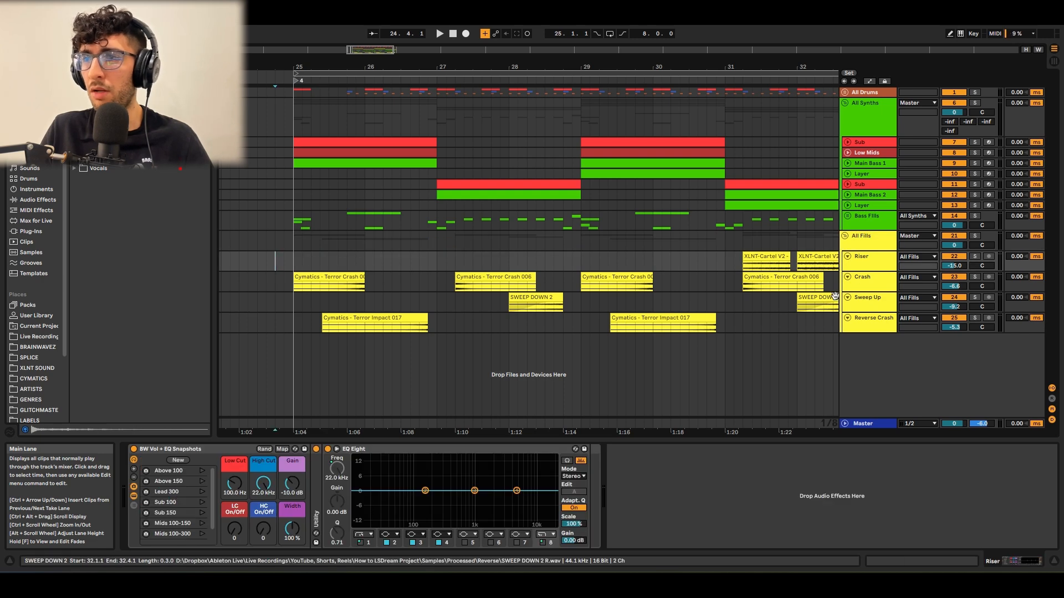
click(863, 279)
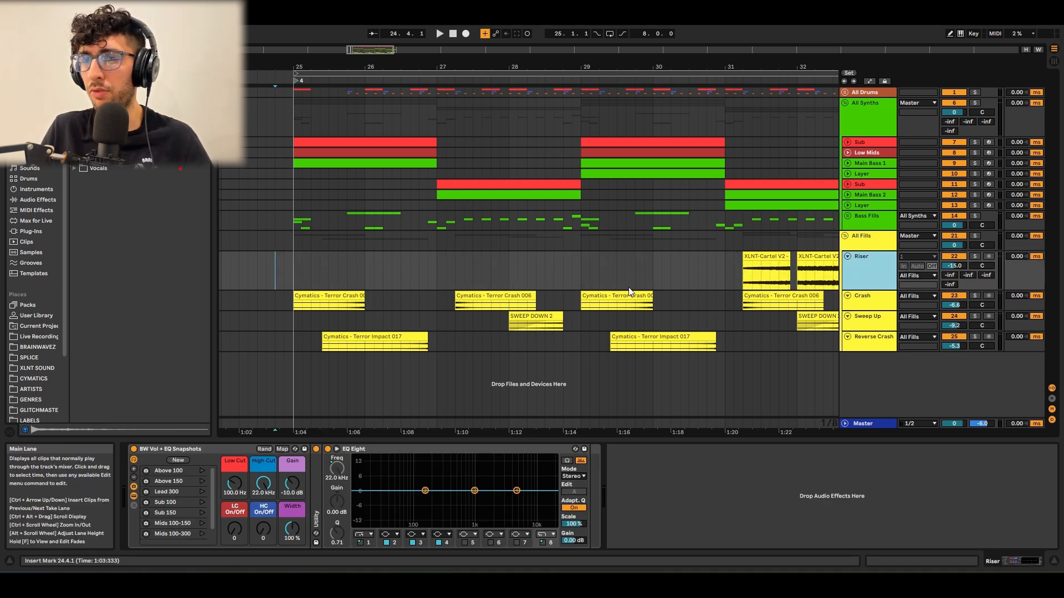
scroll(637, 277, down, 4)
click(714, 258)
click(702, 298)
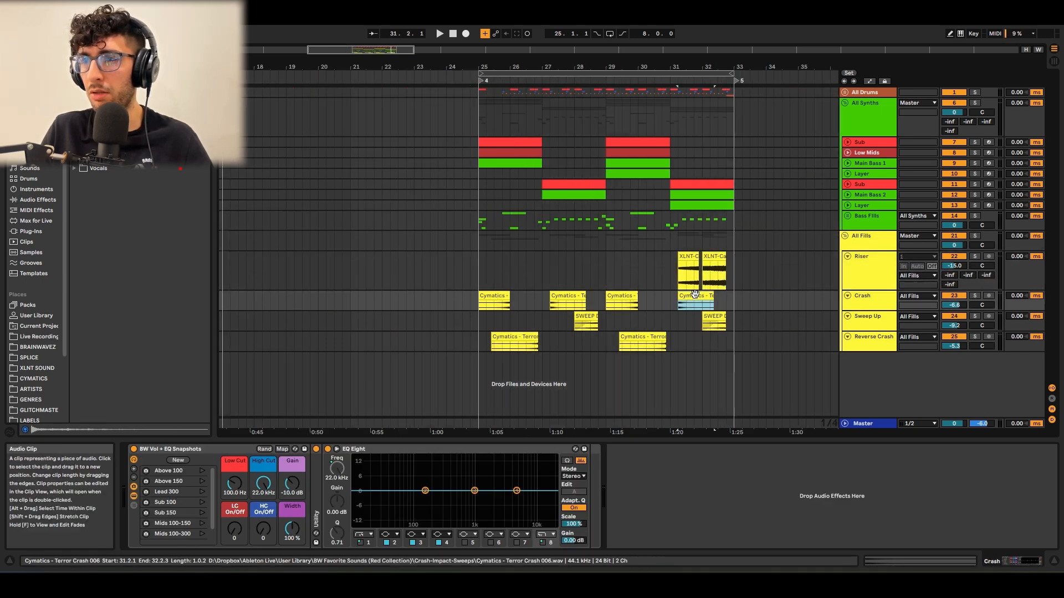
click(711, 317)
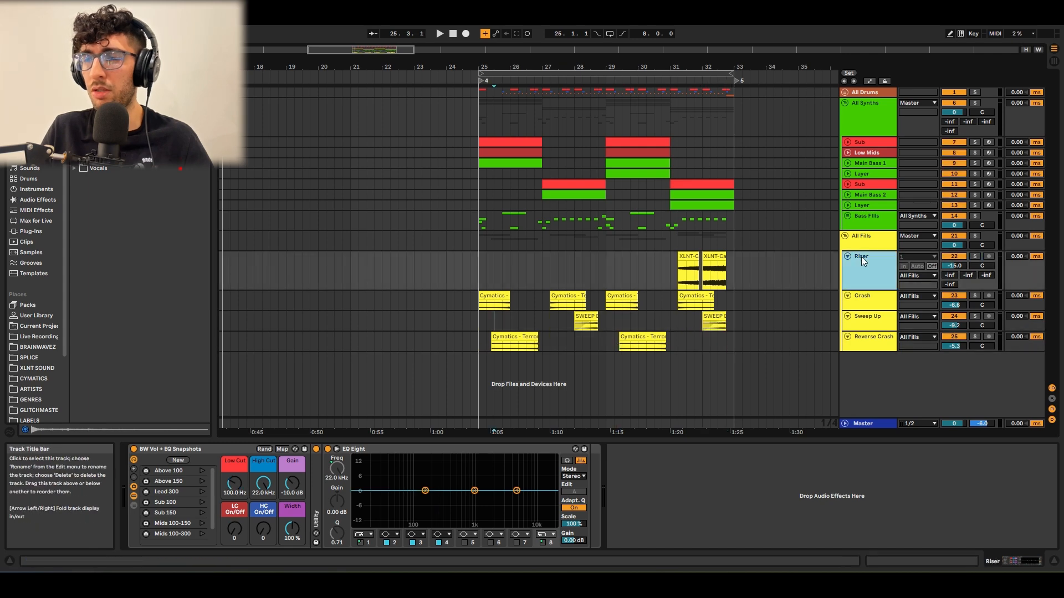
Fold the Riser track and place the insert marker at 27.1.1 on the All Fills group.
click(848, 256)
click(524, 243)
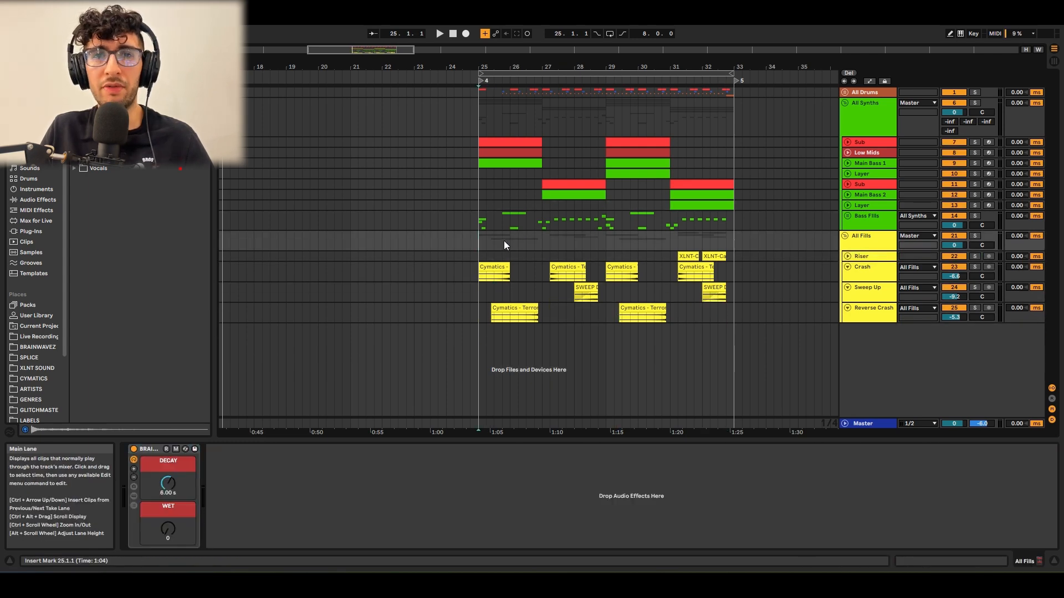
click(541, 243)
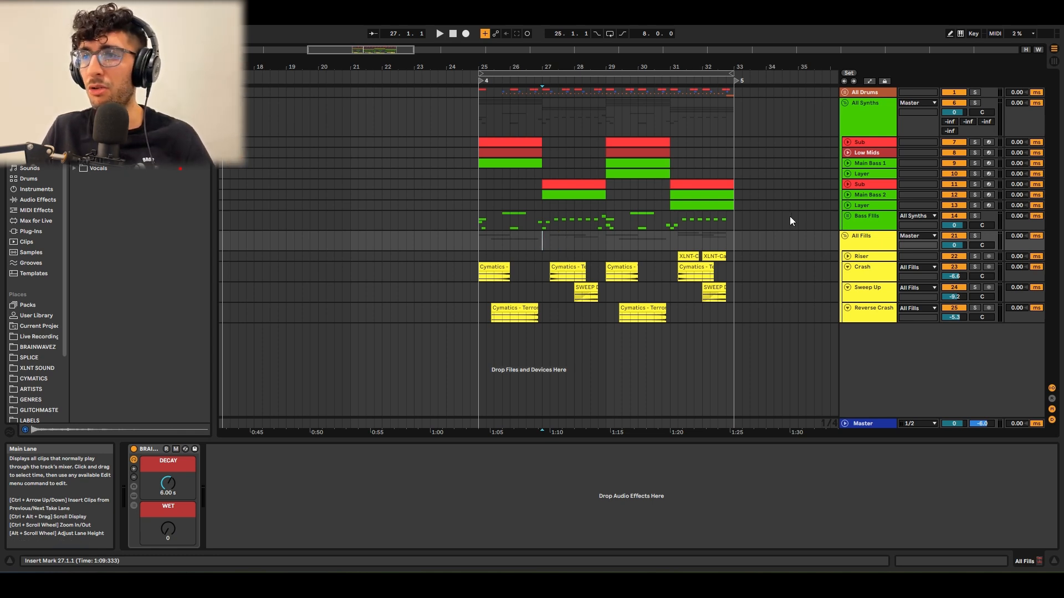
click(541, 125)
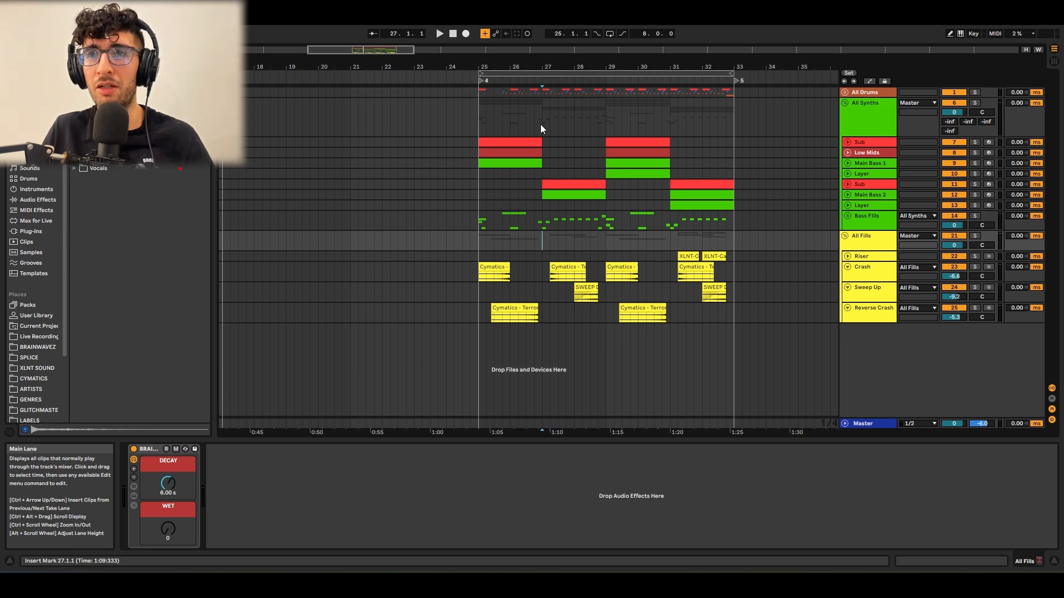